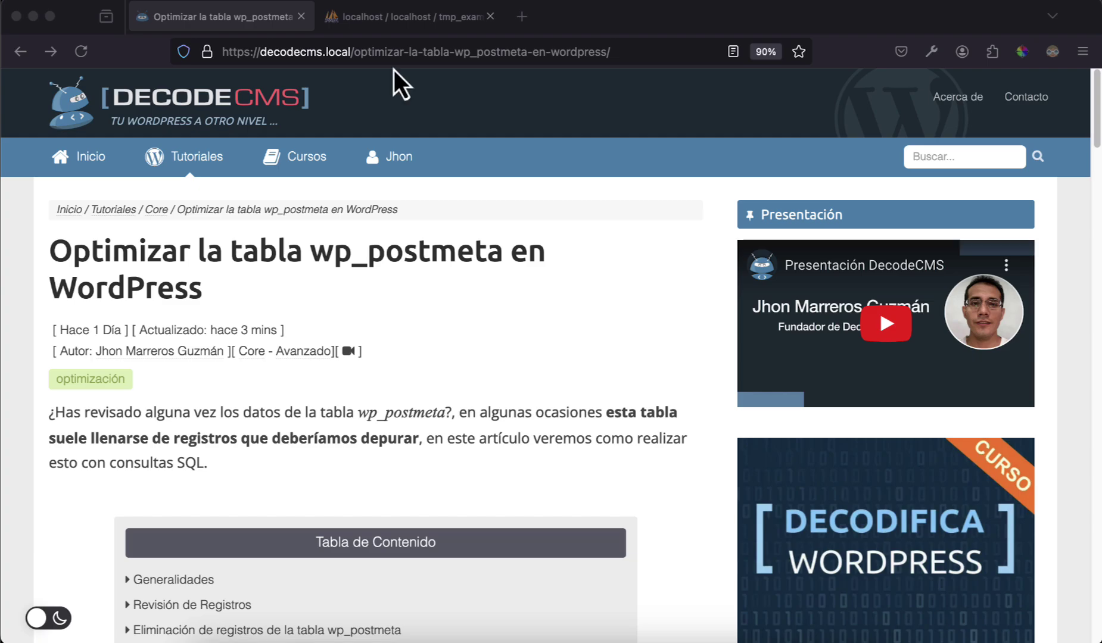
- Switch to phpMyAdmin and sort the tmp_example database's tables by size, largest first
{"action": "left_click", "coordinate": [427, 30]}
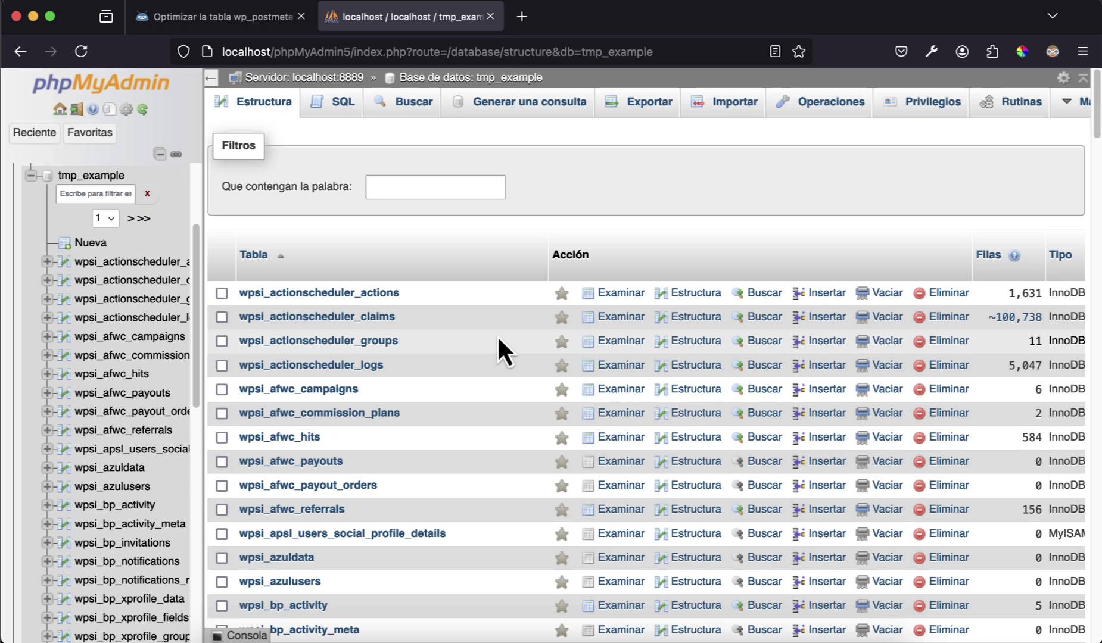
{"action": "scroll", "coordinate": [600, 379], "scroll_direction": "right", "scroll_amount": 5}
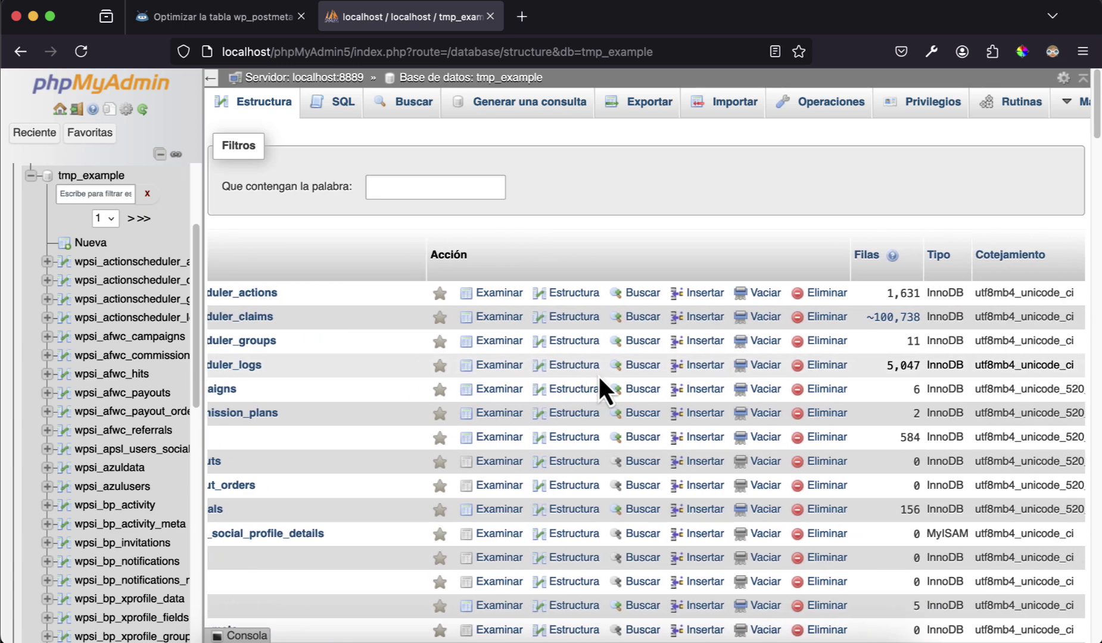
{"action": "scroll", "coordinate": [599, 375], "scroll_direction": "left", "scroll_amount": 5}
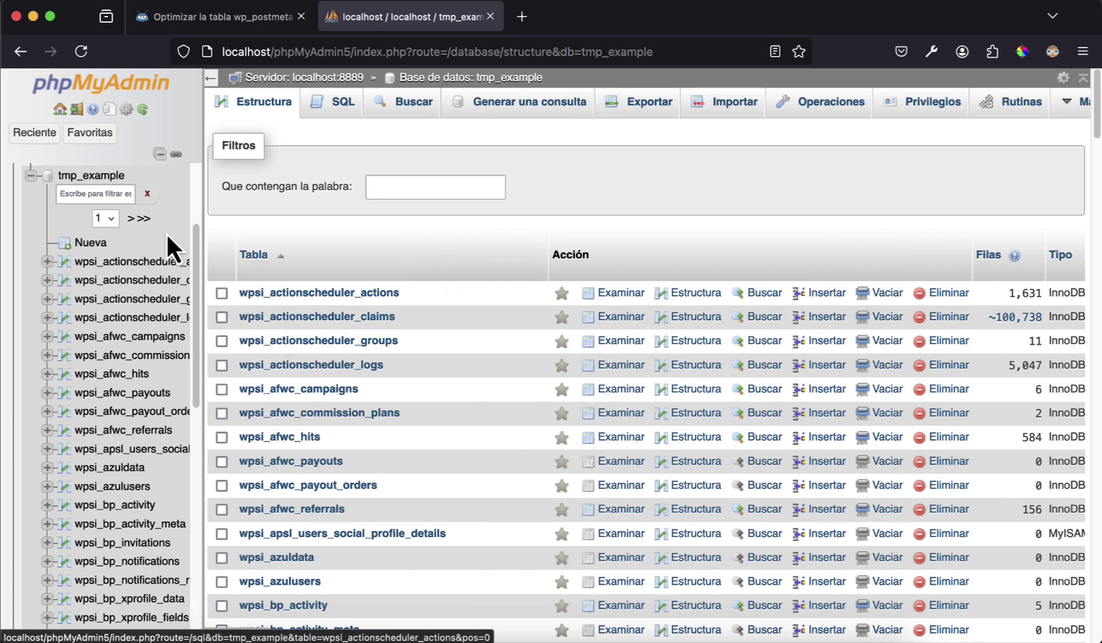
{"action": "scroll", "coordinate": [386, 427], "scroll_direction": "down", "scroll_amount": 10}
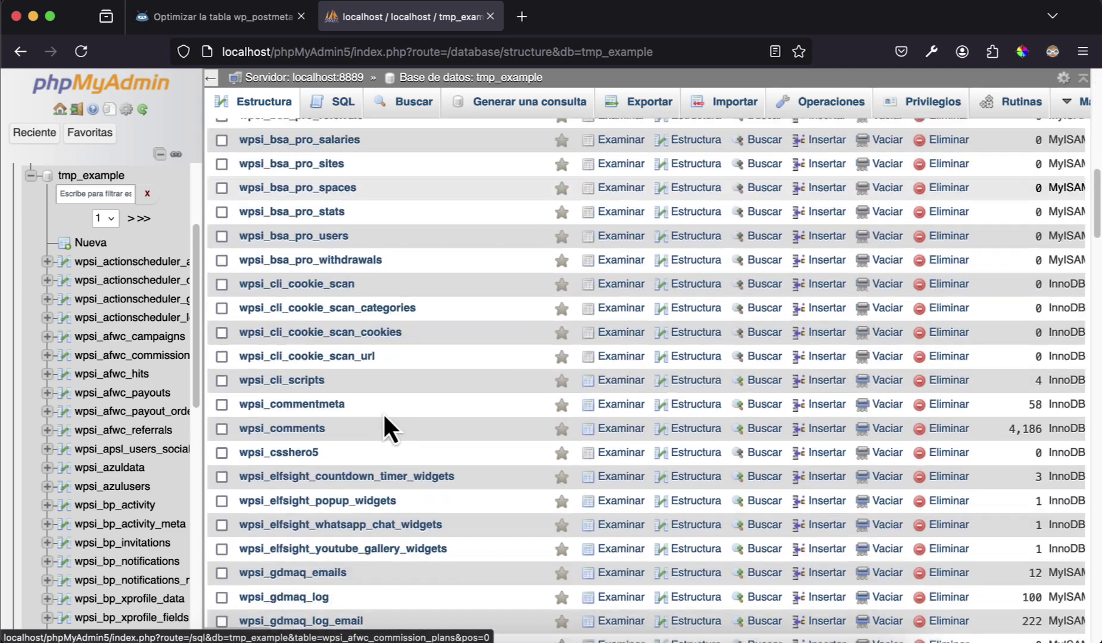
{"action": "scroll", "coordinate": [384, 424], "scroll_direction": "up", "scroll_amount": 8}
{"action": "scroll", "coordinate": [383, 412], "scroll_direction": "up", "scroll_amount": 3}
{"action": "scroll", "coordinate": [640, 377], "scroll_direction": "right", "scroll_amount": 5}
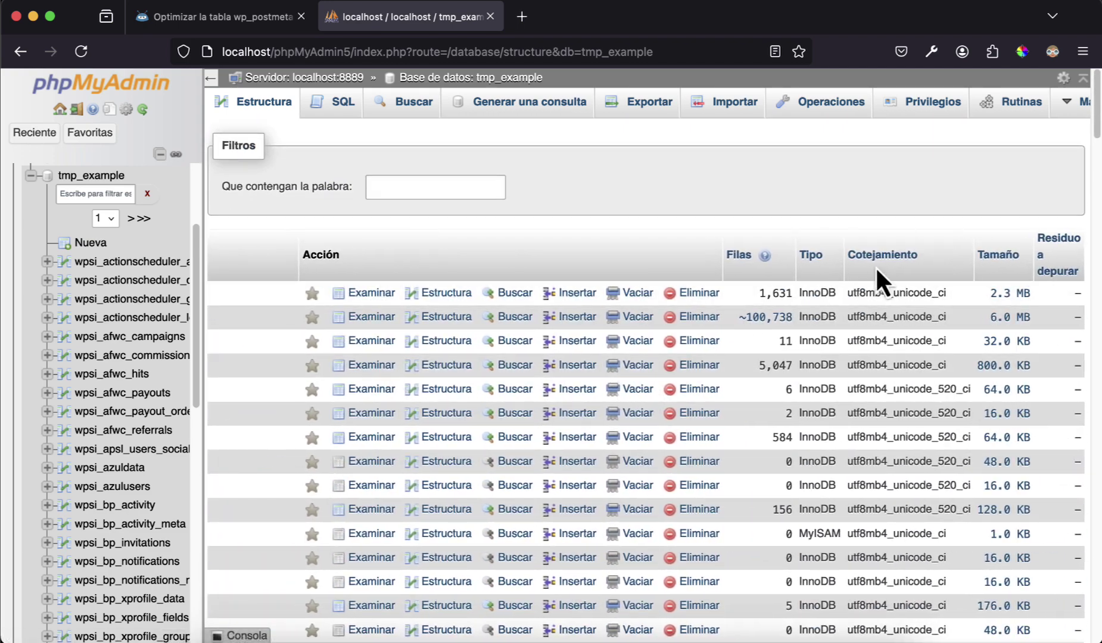
{"action": "left_click", "coordinate": [995, 265]}
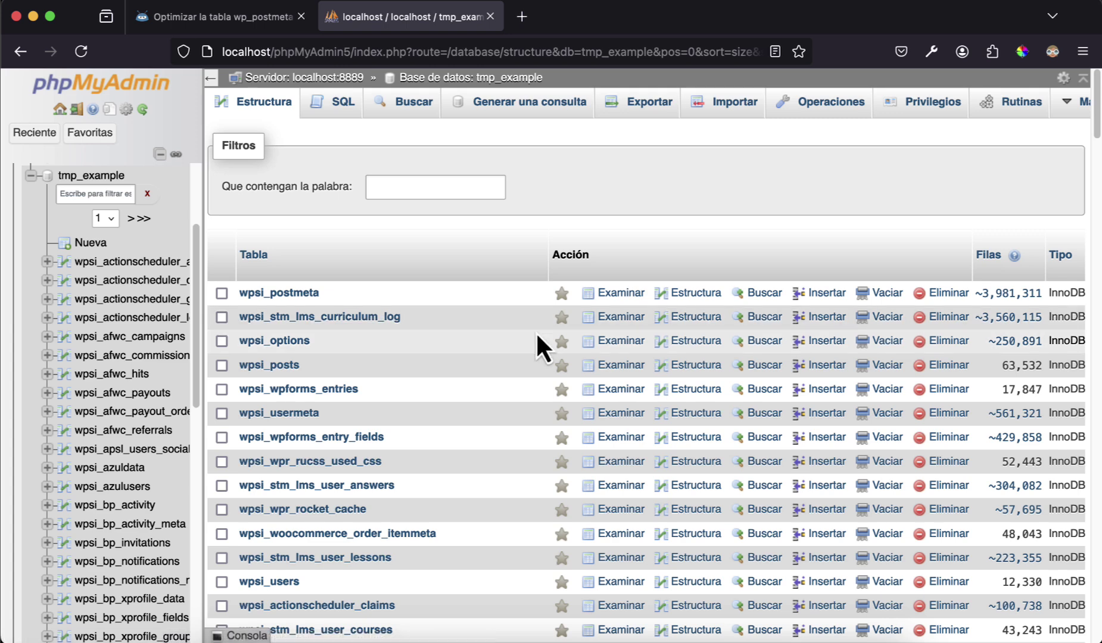
{"action": "scroll", "coordinate": [538, 345], "scroll_direction": "right", "scroll_amount": 5}
{"action": "scroll", "coordinate": [746, 335], "scroll_direction": "left", "scroll_amount": 5}
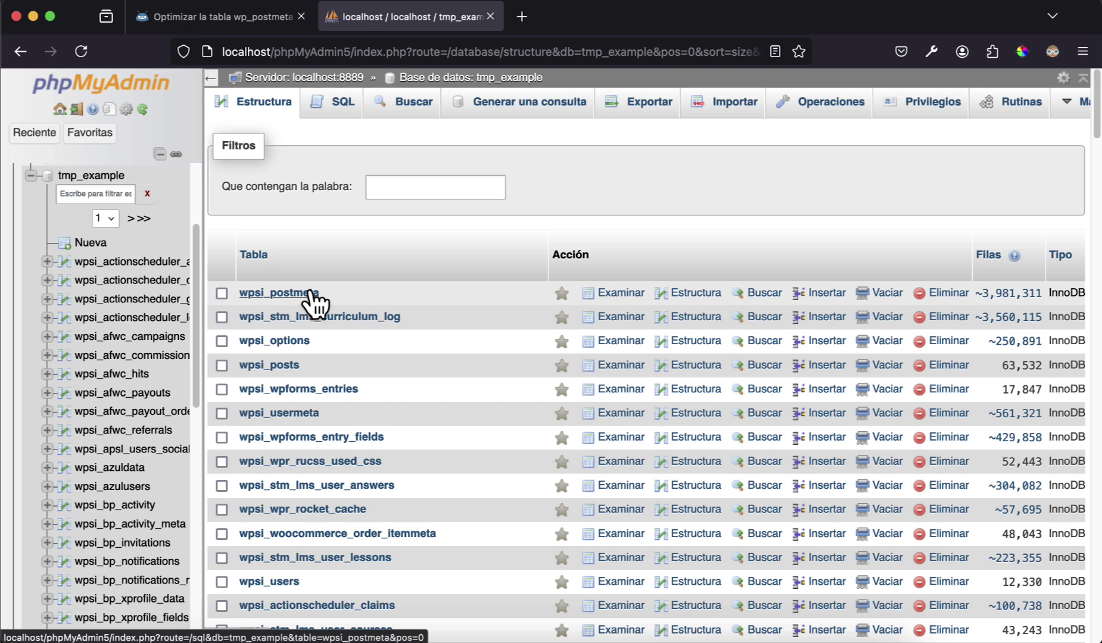
- Open the wpsi_postmeta table and look through its first page of records
{"action": "left_click", "coordinate": [301, 295]}
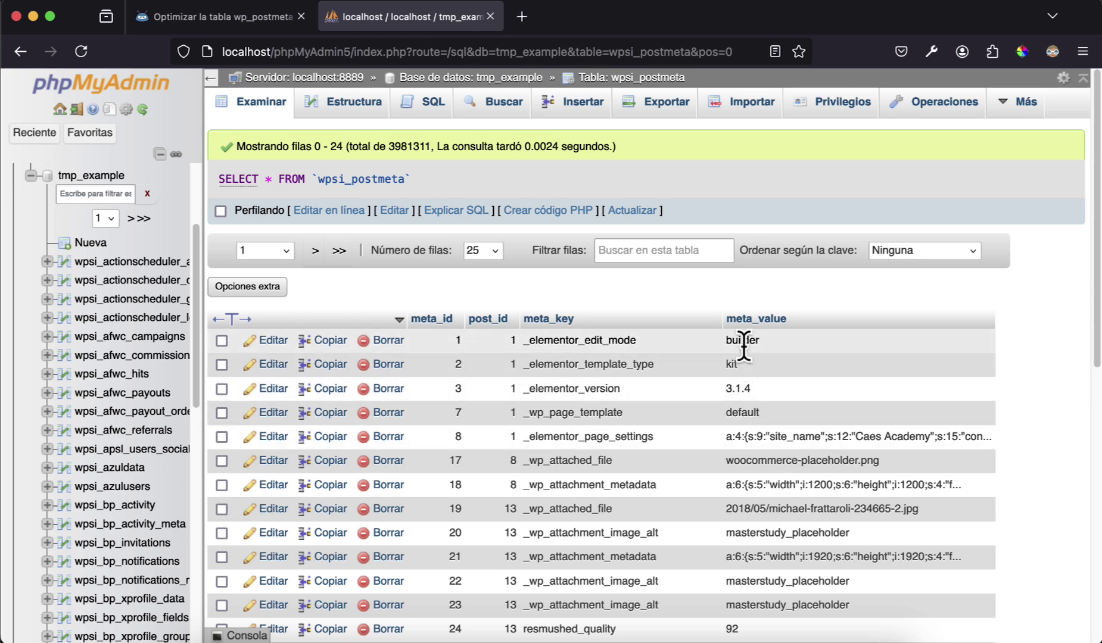
{"action": "scroll", "coordinate": [726, 362], "scroll_direction": "down", "scroll_amount": 10}
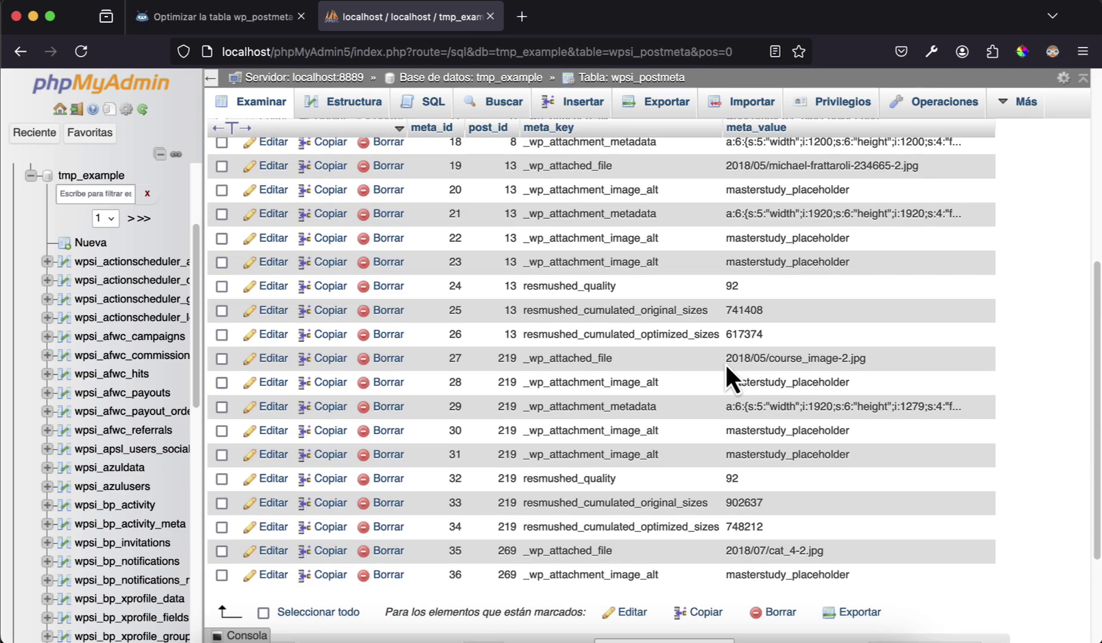
{"action": "scroll", "coordinate": [725, 362], "scroll_direction": "up", "scroll_amount": 10}
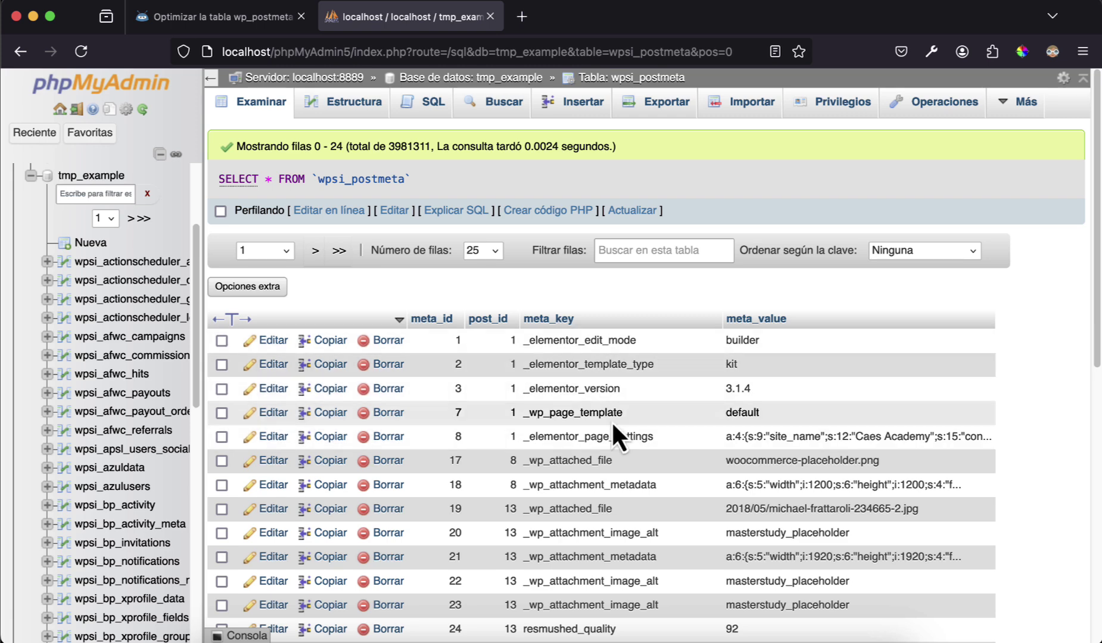
- Copy the SQL query that counts records per meta_key from the "Contar meta_keys" section of the wp_postmeta optimization article
{"action": "left_click", "coordinate": [237, 19]}
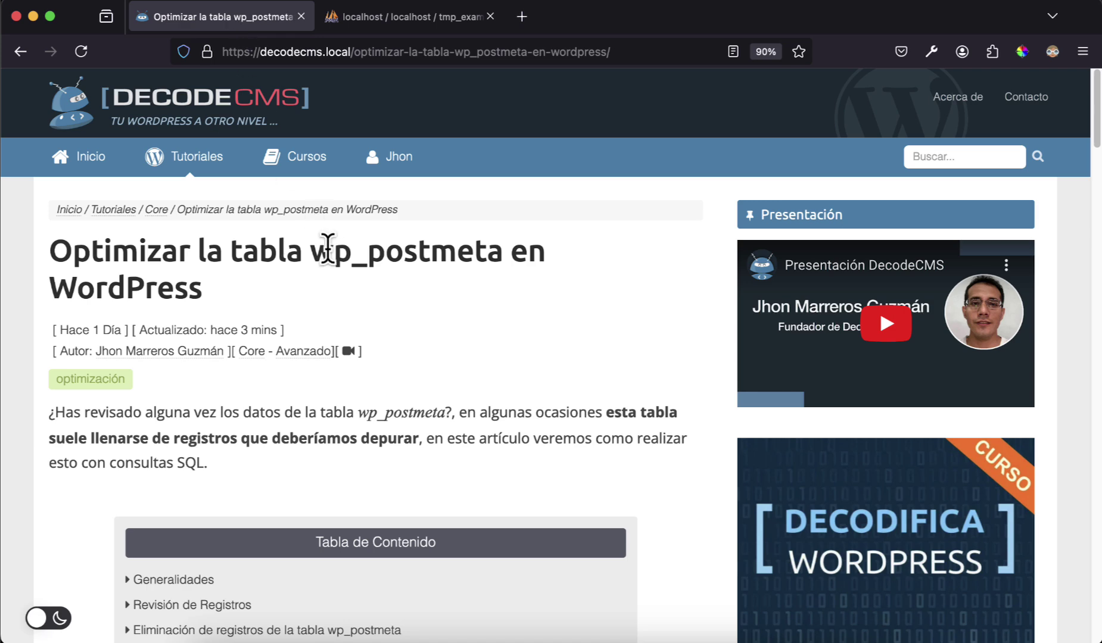
{"action": "scroll", "coordinate": [328, 248], "scroll_direction": "down", "scroll_amount": 5}
{"action": "scroll", "coordinate": [327, 247], "scroll_direction": "down", "scroll_amount": 10}
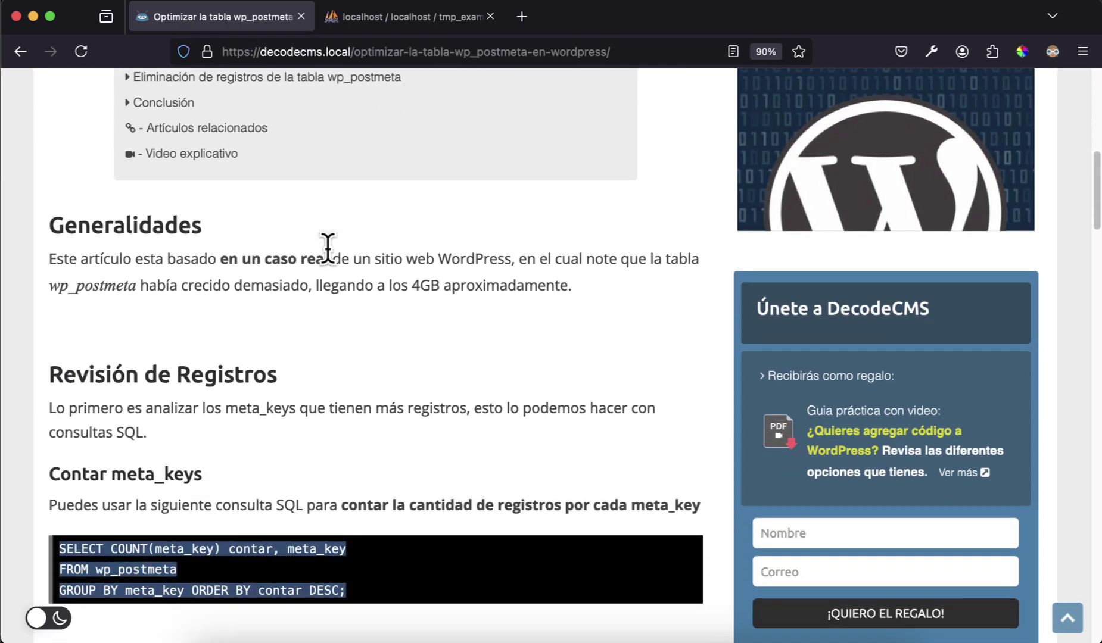
{"action": "left_click", "coordinate": [324, 311]}
{"action": "scroll", "coordinate": [331, 325], "scroll_direction": "down", "scroll_amount": 2}
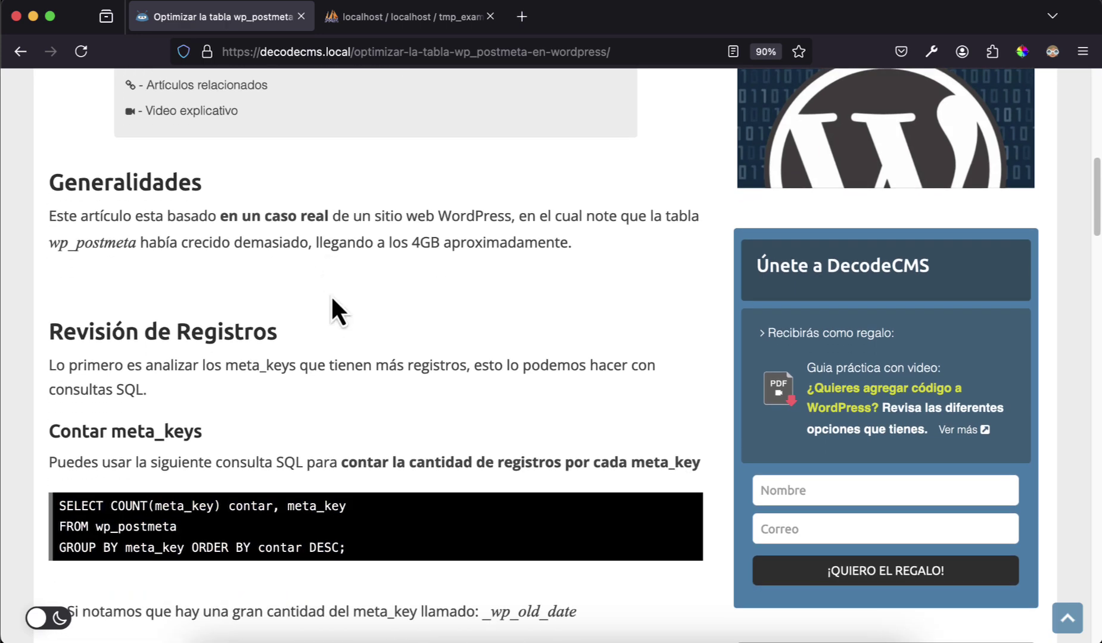
{"action": "left_click", "coordinate": [448, 29]}
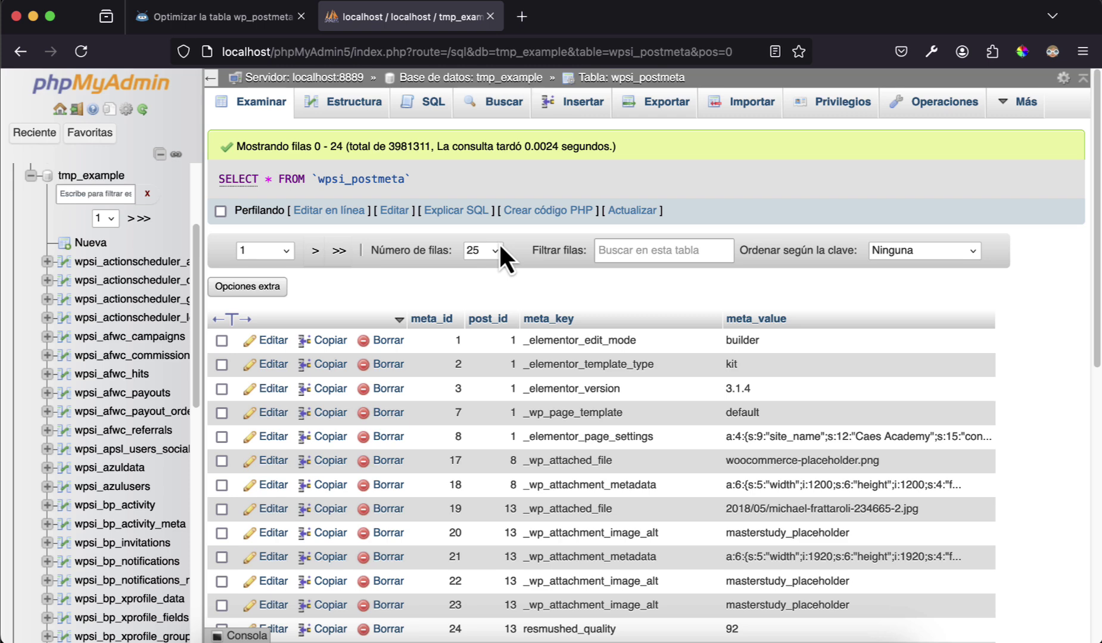
{"action": "left_click", "coordinate": [259, 28]}
{"action": "scroll", "coordinate": [378, 271], "scroll_direction": "down", "scroll_amount": 1}
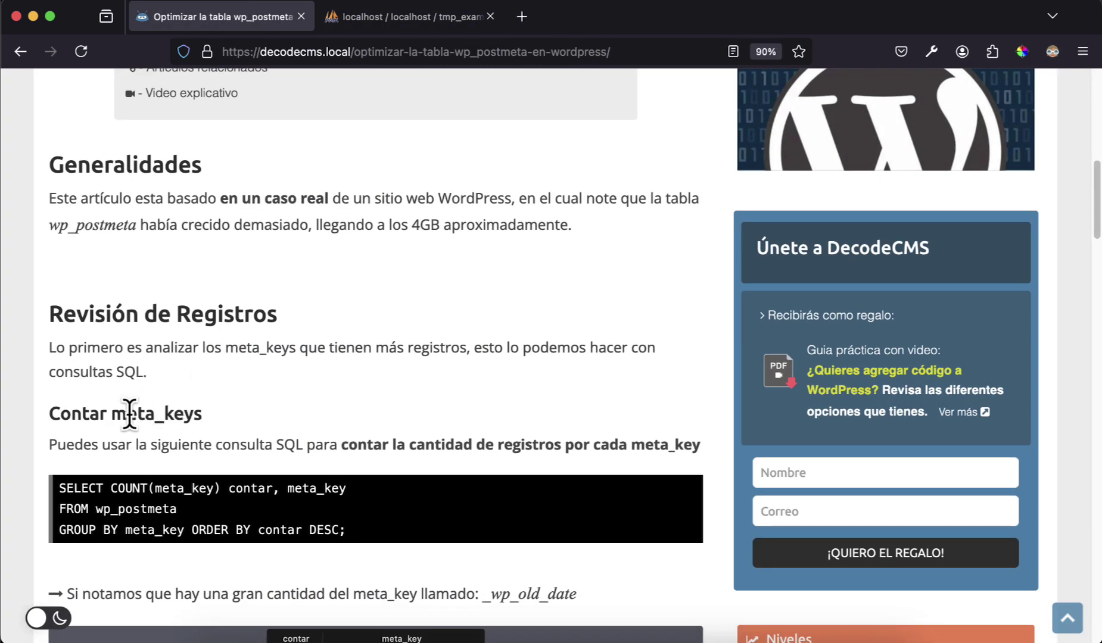
{"action": "left_click_drag", "start_coordinate": [112, 414], "coordinate": [195, 413]}
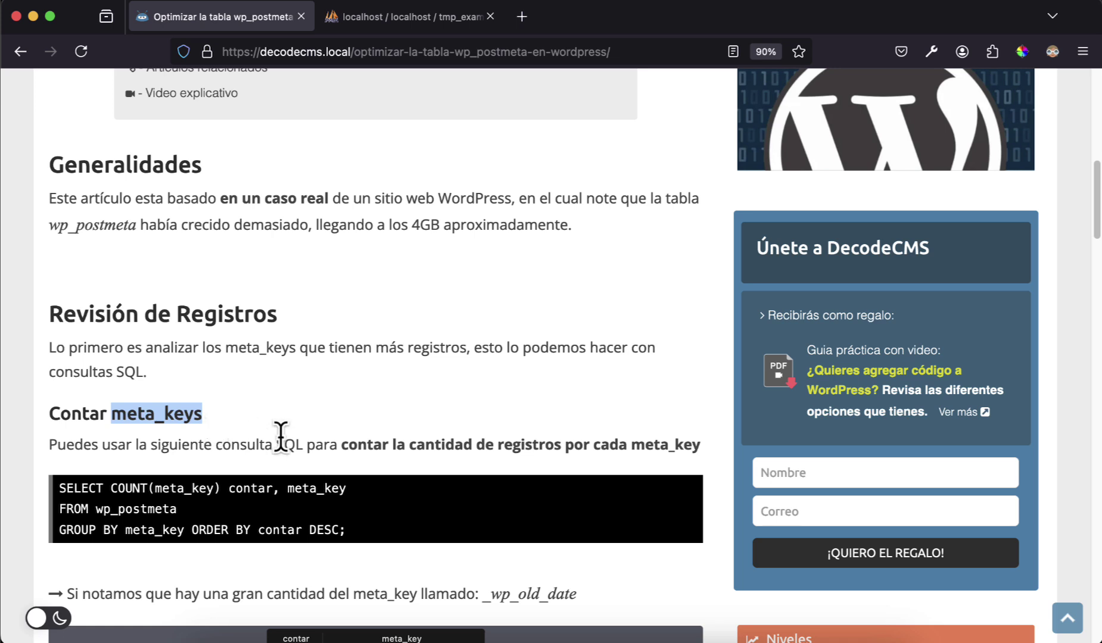
{"action": "left_click", "coordinate": [348, 529]}
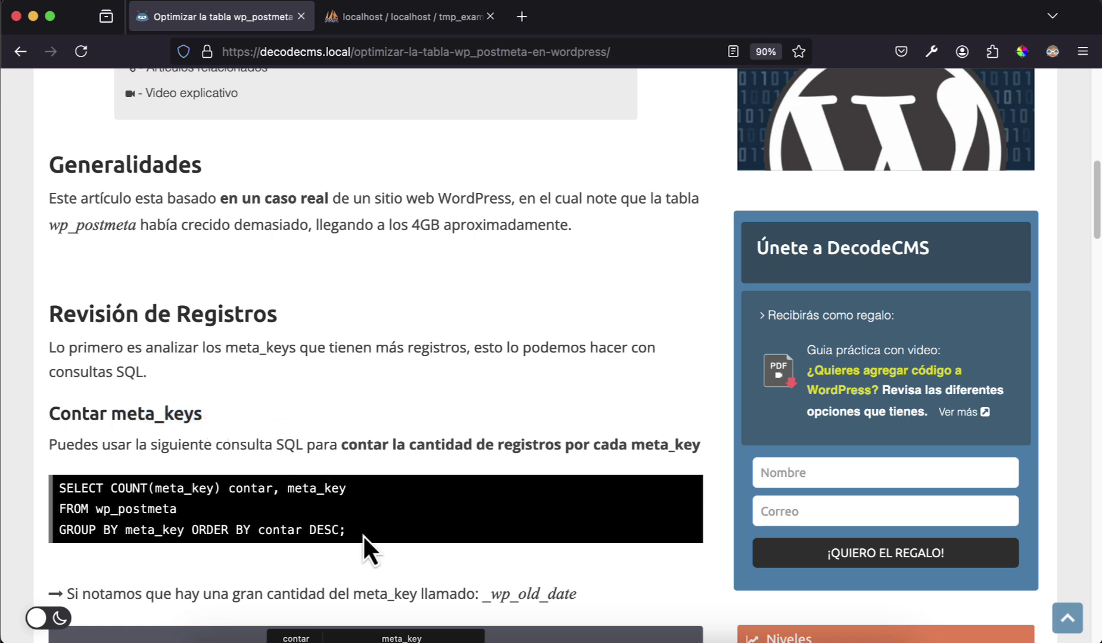
{"action": "left_click_drag", "start_coordinate": [364, 537], "coordinate": [76, 490]}
{"action": "key", "text": "super+c"}
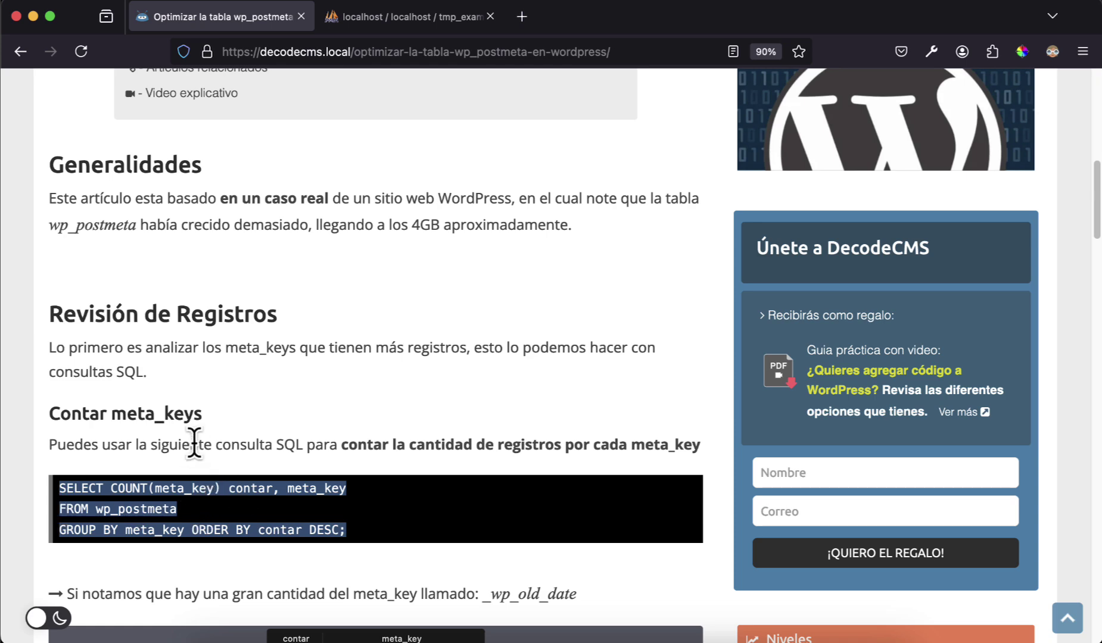
- Replace the default SQL query for the wpsi_postmeta table in phpMyAdmin with the copied meta_key counting query
{"action": "left_click", "coordinate": [396, 24]}
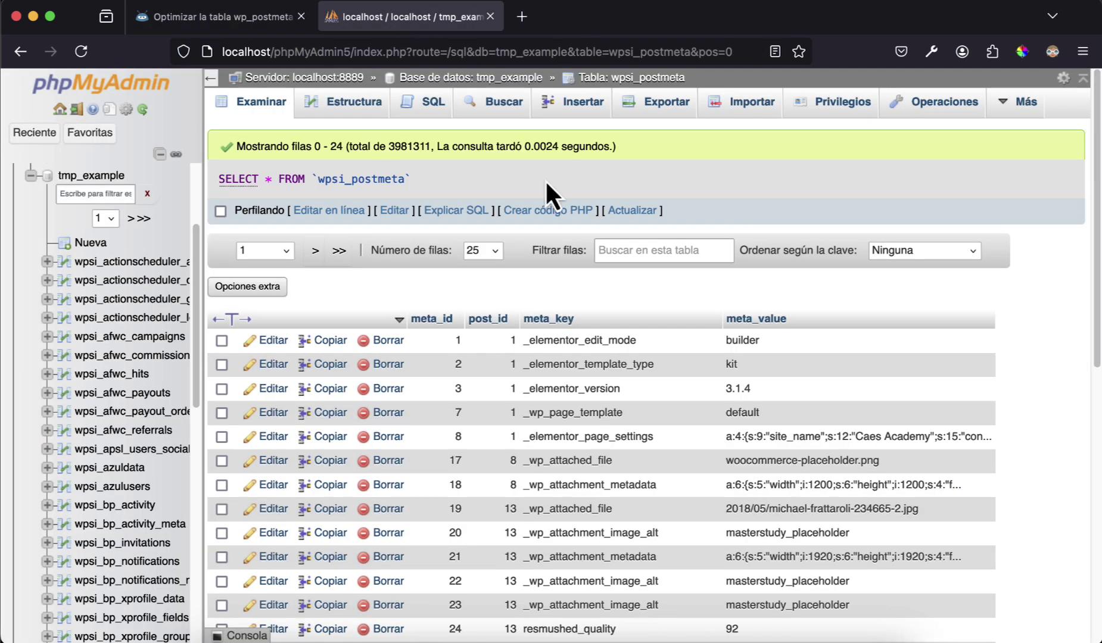
{"action": "left_click", "coordinate": [444, 113]}
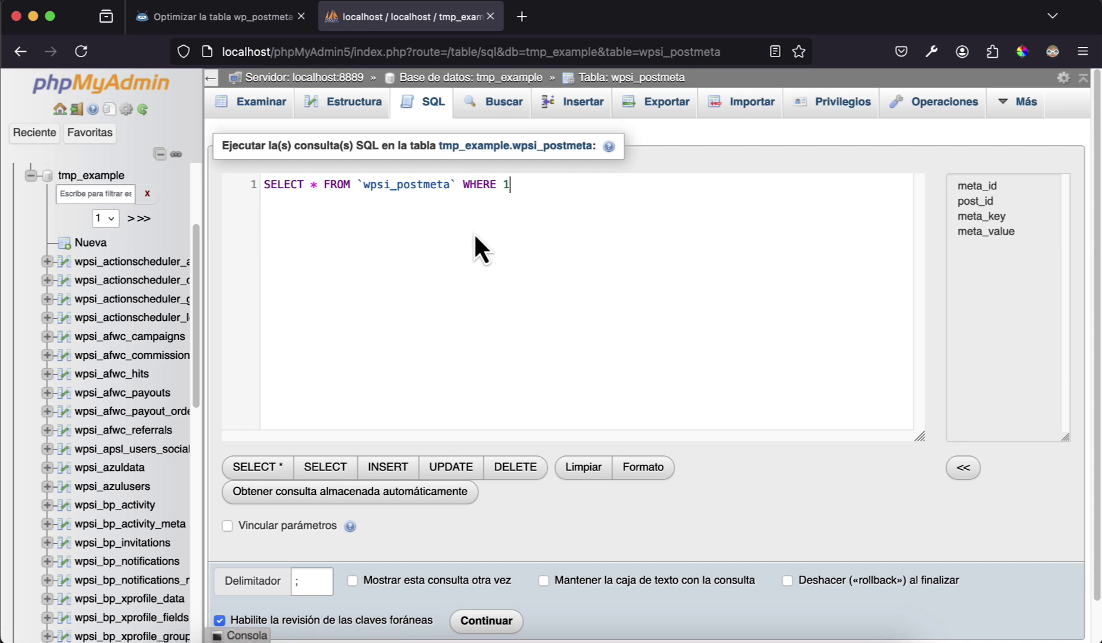
{"action": "key", "text": "super+a"}
{"action": "key", "text": "super+v"}
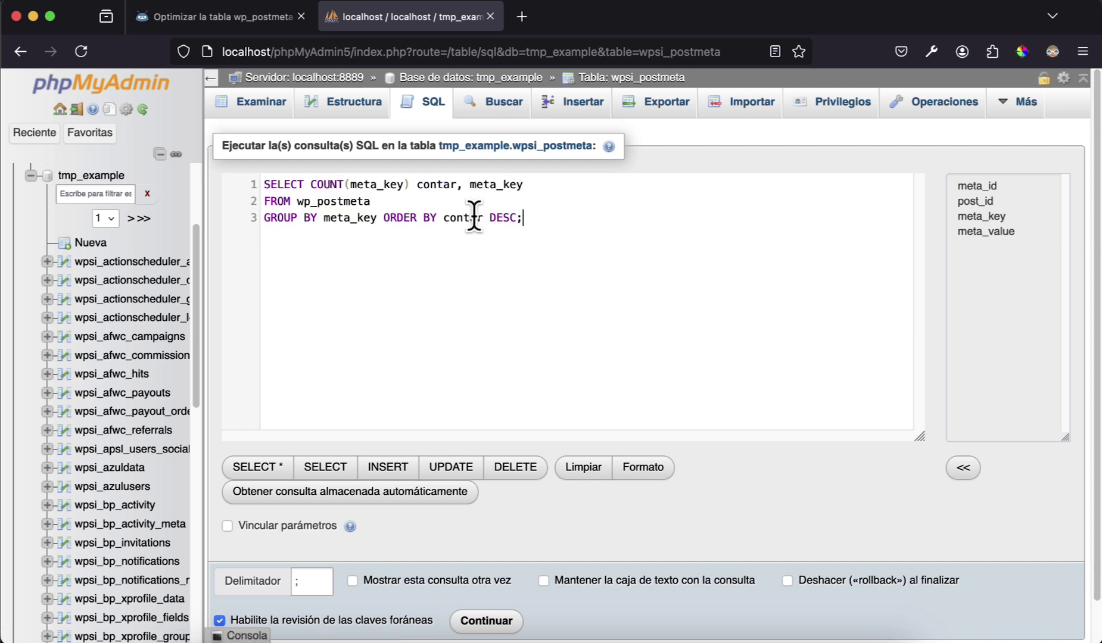
- Change the table name in the query's FROM clause to wpsi_postmeta
{"action": "left_click_drag", "start_coordinate": [297, 202], "coordinate": [315, 205]}
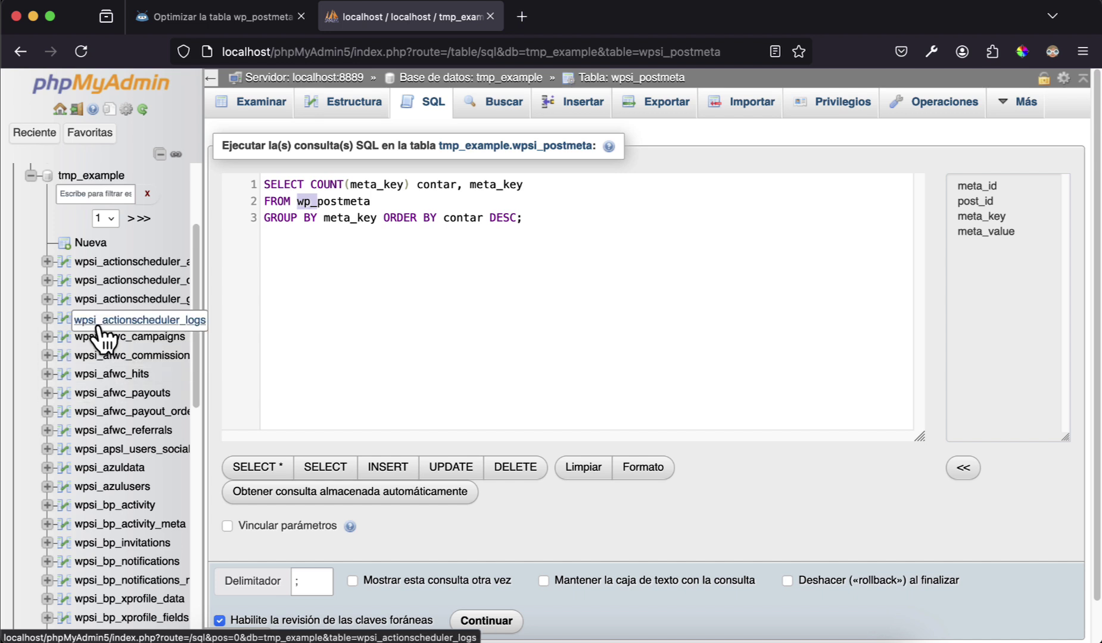
{"action": "left_click", "coordinate": [310, 200]}
{"action": "type", "text": "si"}
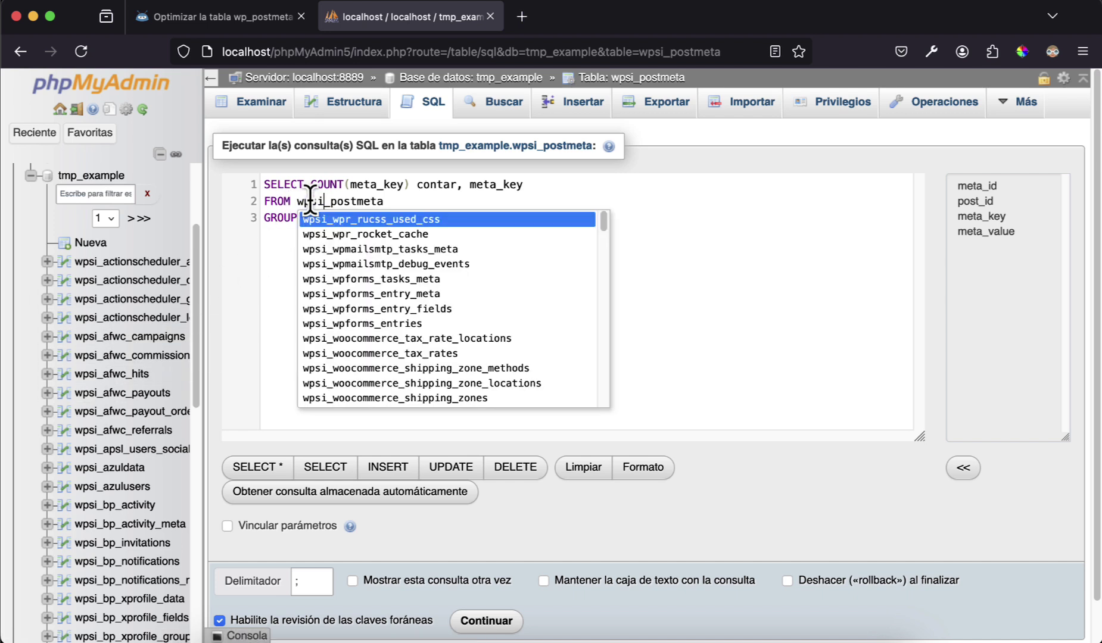
{"action": "left_click", "coordinate": [424, 195]}
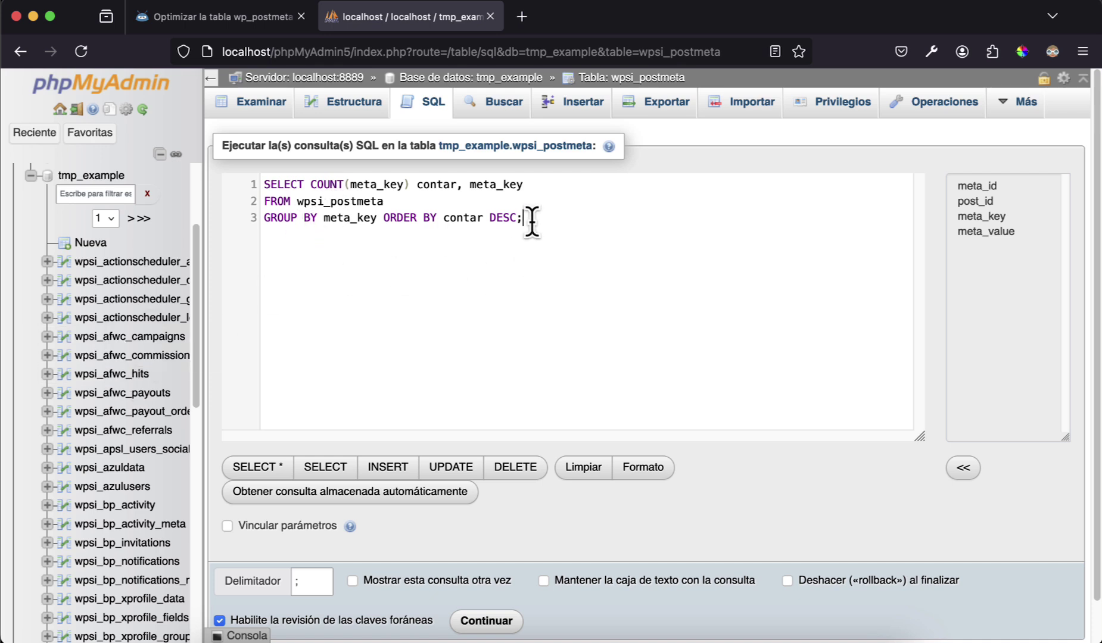
- Examine the query's parts: the table name, the grouping by meta_key and the descending order by contar
{"action": "left_click_drag", "start_coordinate": [530, 220], "coordinate": [249, 182]}
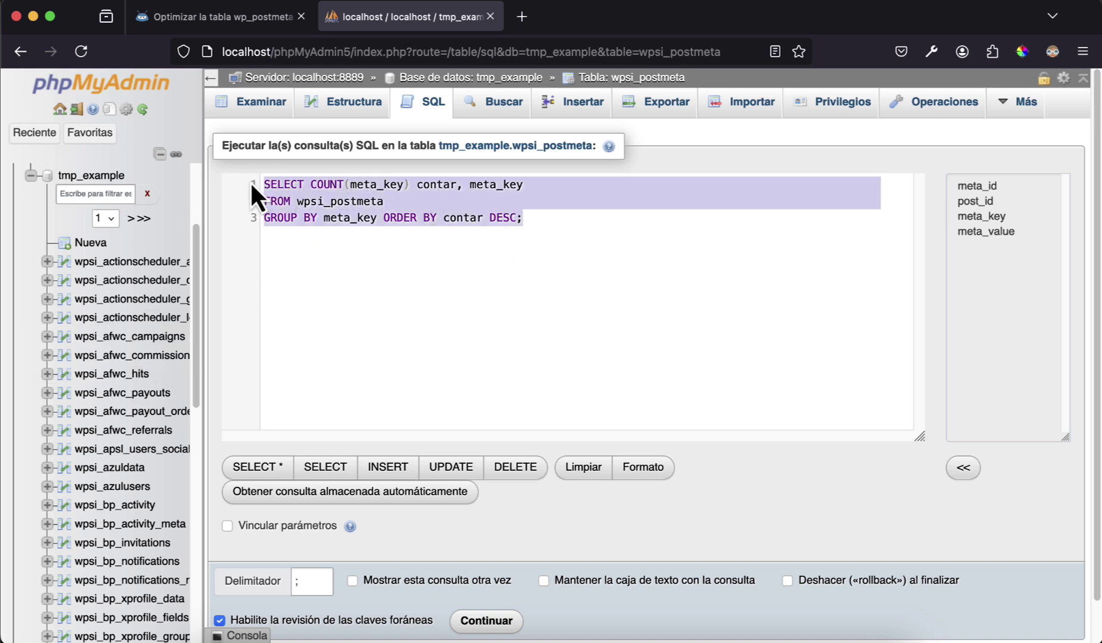
{"action": "left_click", "coordinate": [370, 239]}
{"action": "double_click", "coordinate": [343, 199]}
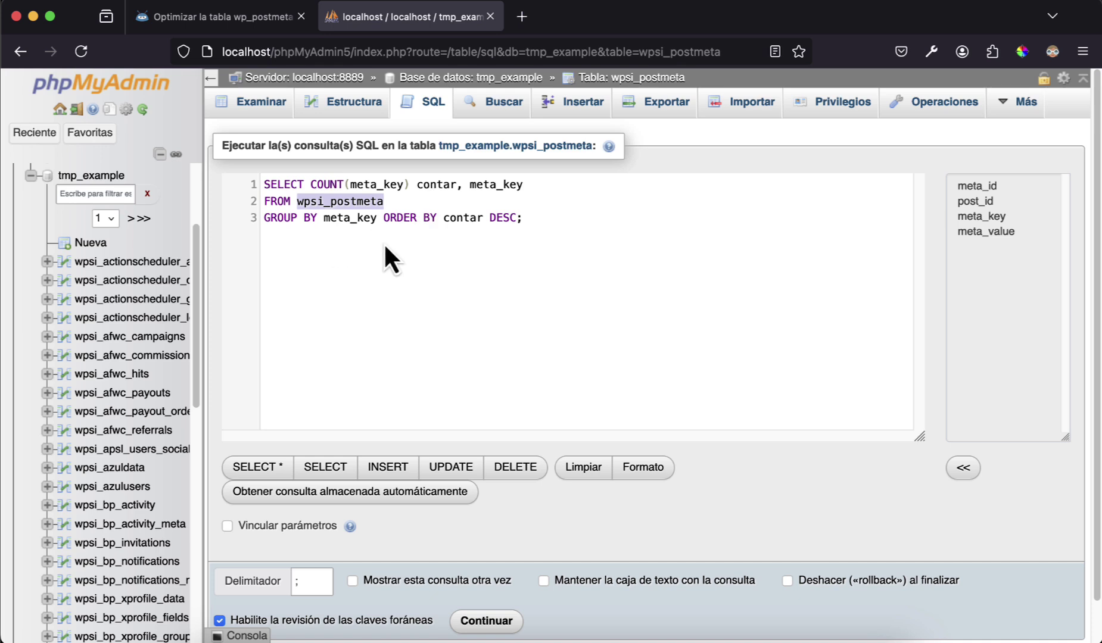
{"action": "left_click", "coordinate": [427, 256]}
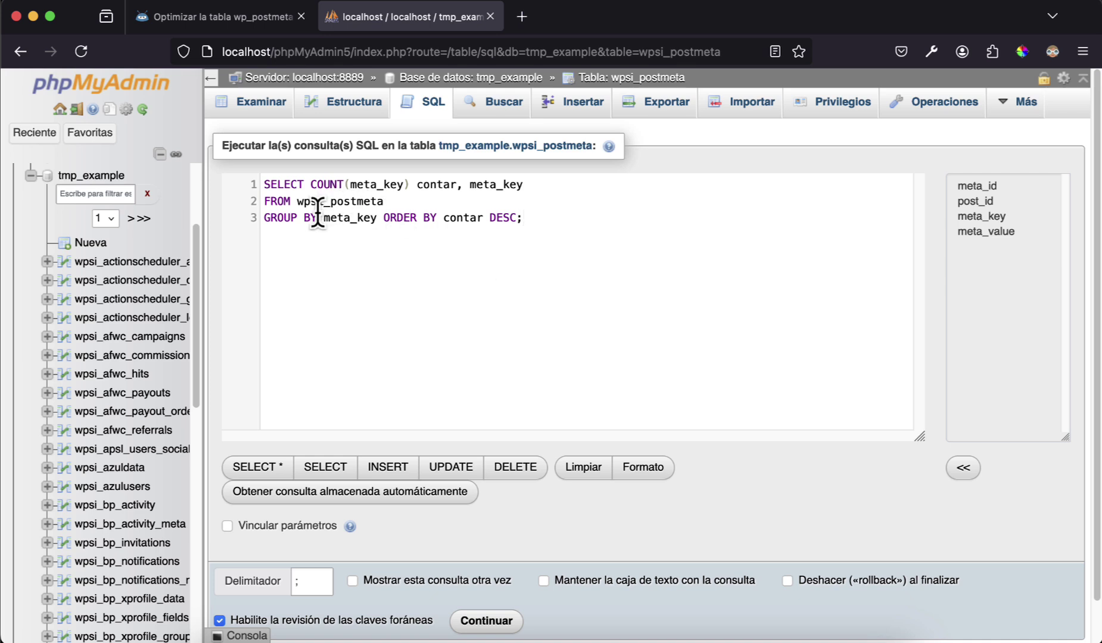
{"action": "double_click", "coordinate": [341, 218]}
{"action": "left_click", "coordinate": [429, 218]}
{"action": "left_click_drag", "start_coordinate": [524, 218], "coordinate": [382, 218]}
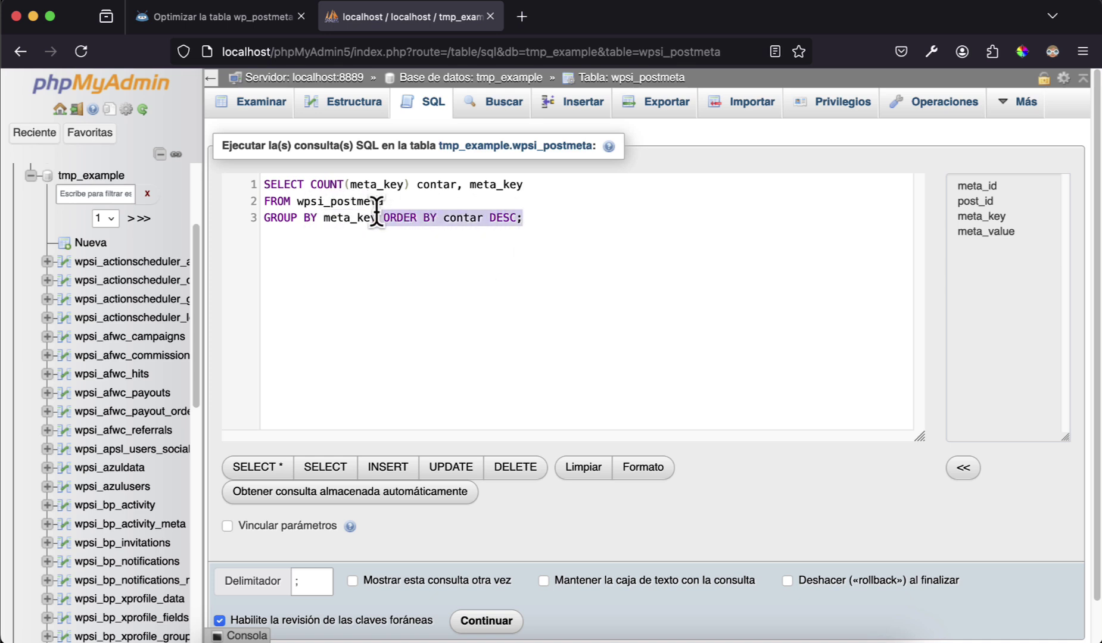
{"action": "left_click", "coordinate": [456, 251]}
- Enable keeping the text box with the query and run the meta_key counting query
{"action": "scroll", "coordinate": [441, 334], "scroll_direction": "down", "scroll_amount": 1}
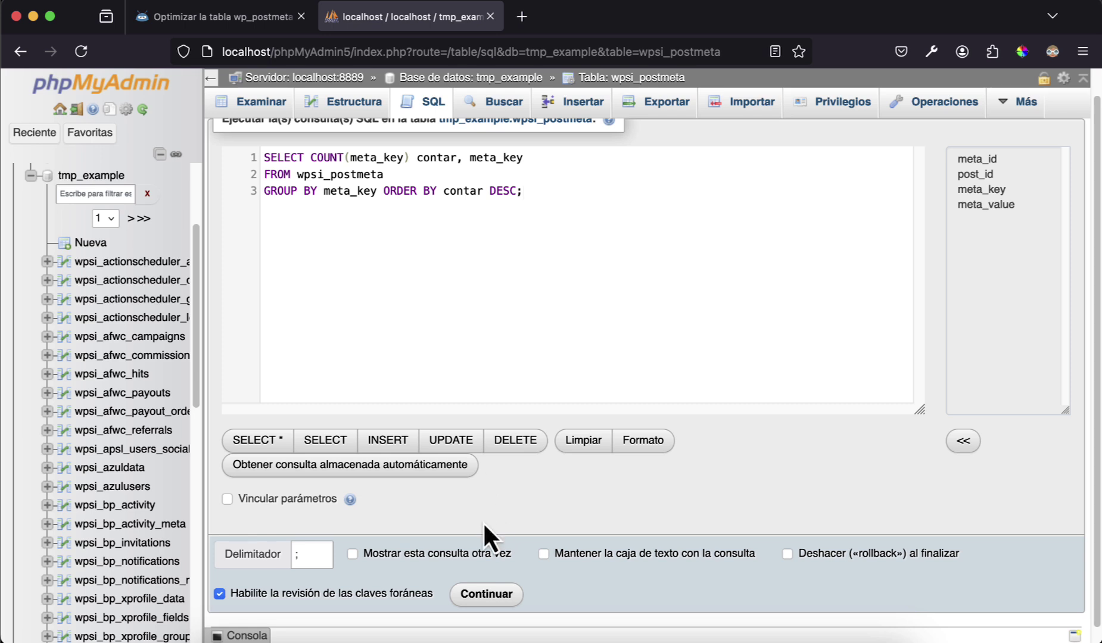
{"action": "left_click", "coordinate": [546, 556]}
{"action": "scroll", "coordinate": [549, 557], "scroll_direction": "down", "scroll_amount": 1}
{"action": "left_click", "coordinate": [500, 576]}
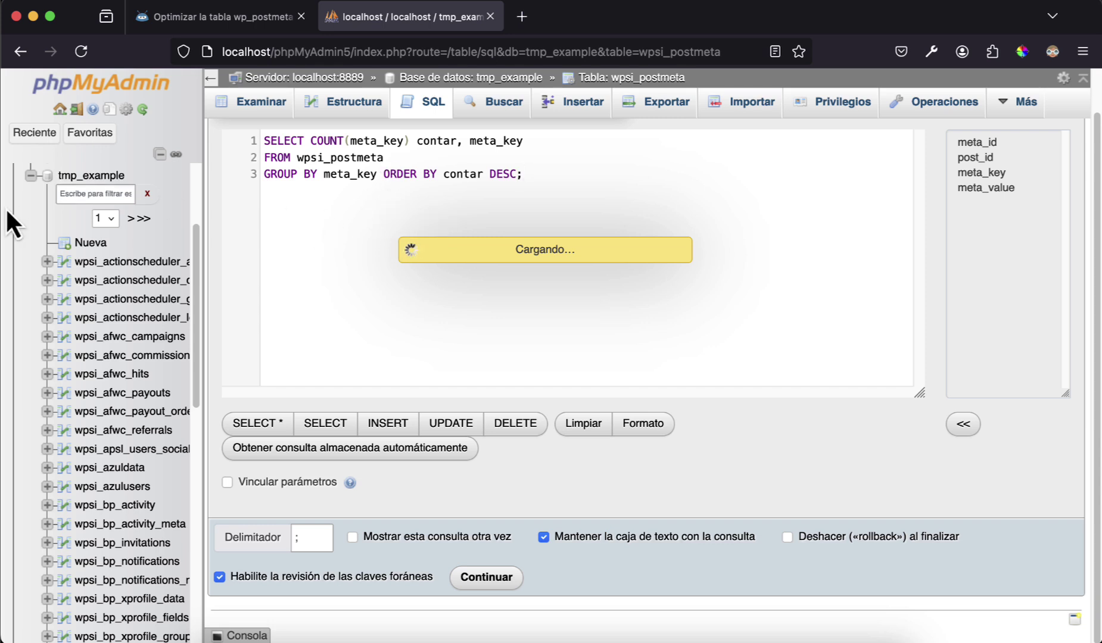
- Review the query results listing the record count for each meta_key
{"action": "scroll", "coordinate": [608, 292], "scroll_direction": "down", "scroll_amount": 5}
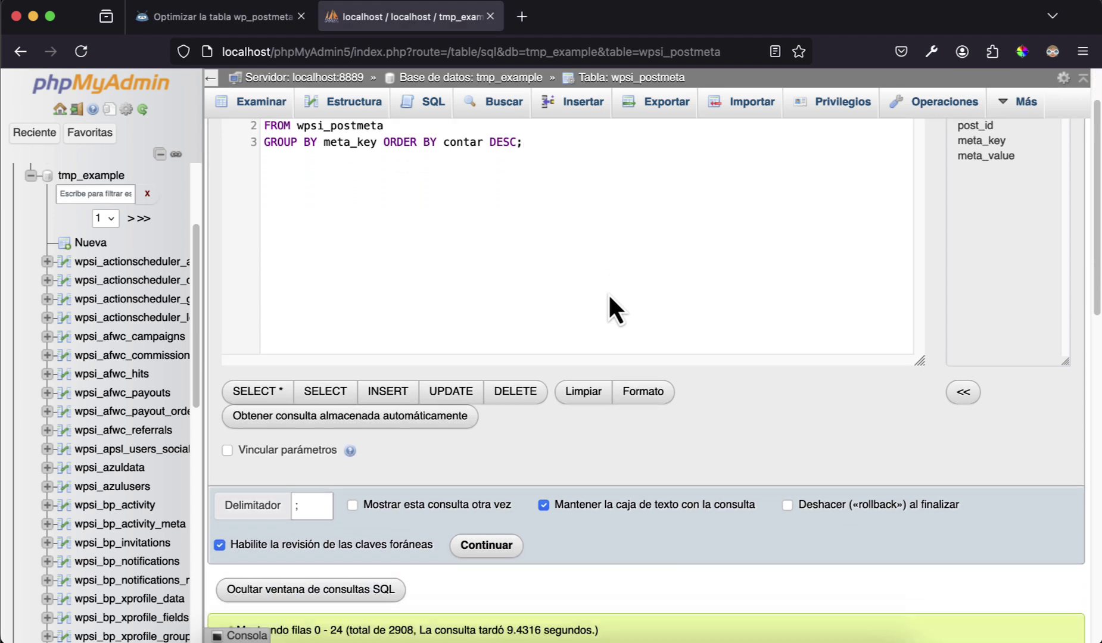
{"action": "scroll", "coordinate": [608, 292], "scroll_direction": "down", "scroll_amount": 3}
{"action": "scroll", "coordinate": [610, 307], "scroll_direction": "down", "scroll_amount": 3}
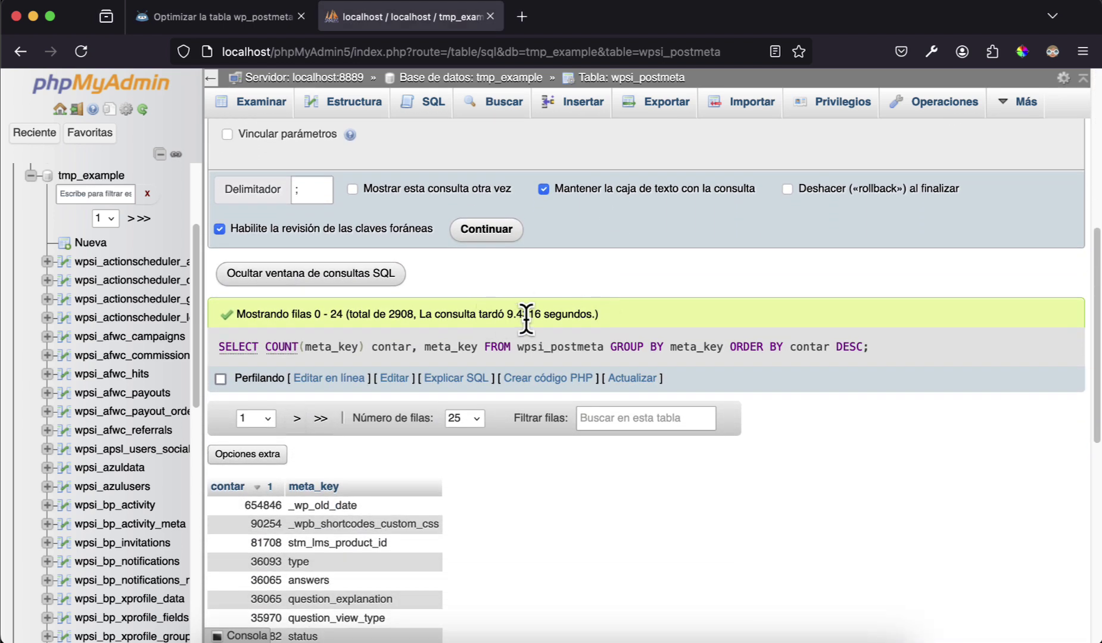
{"action": "scroll", "coordinate": [537, 320], "scroll_direction": "down", "scroll_amount": 2}
{"action": "scroll", "coordinate": [536, 320], "scroll_direction": "down", "scroll_amount": 3}
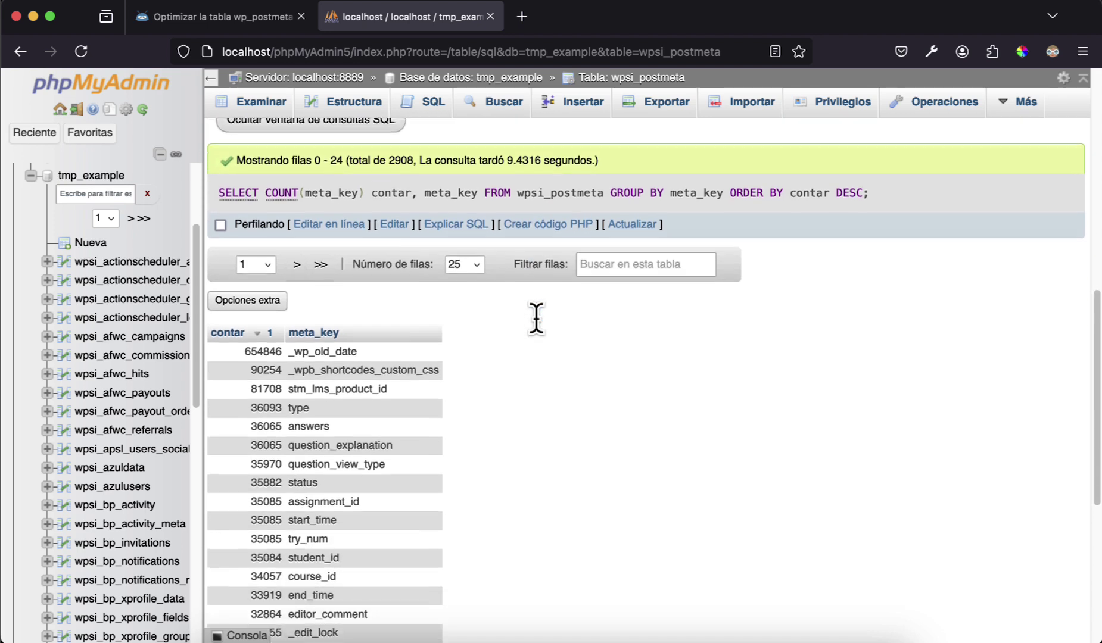
{"action": "scroll", "coordinate": [336, 444], "scroll_direction": "down", "scroll_amount": 6}
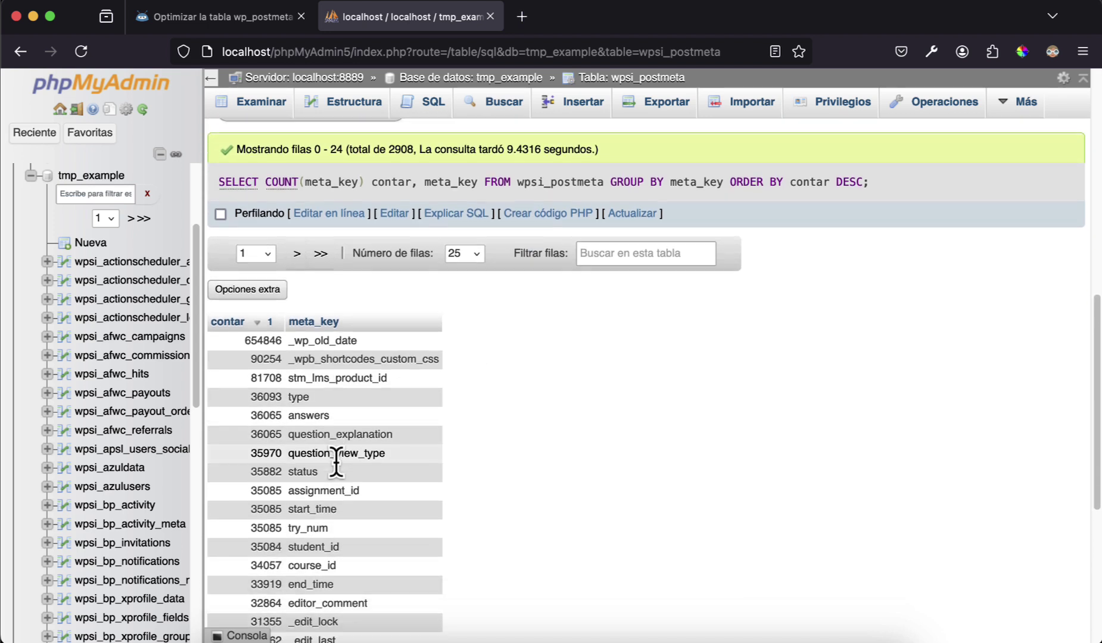
{"action": "scroll", "coordinate": [336, 460], "scroll_direction": "down", "scroll_amount": 2}
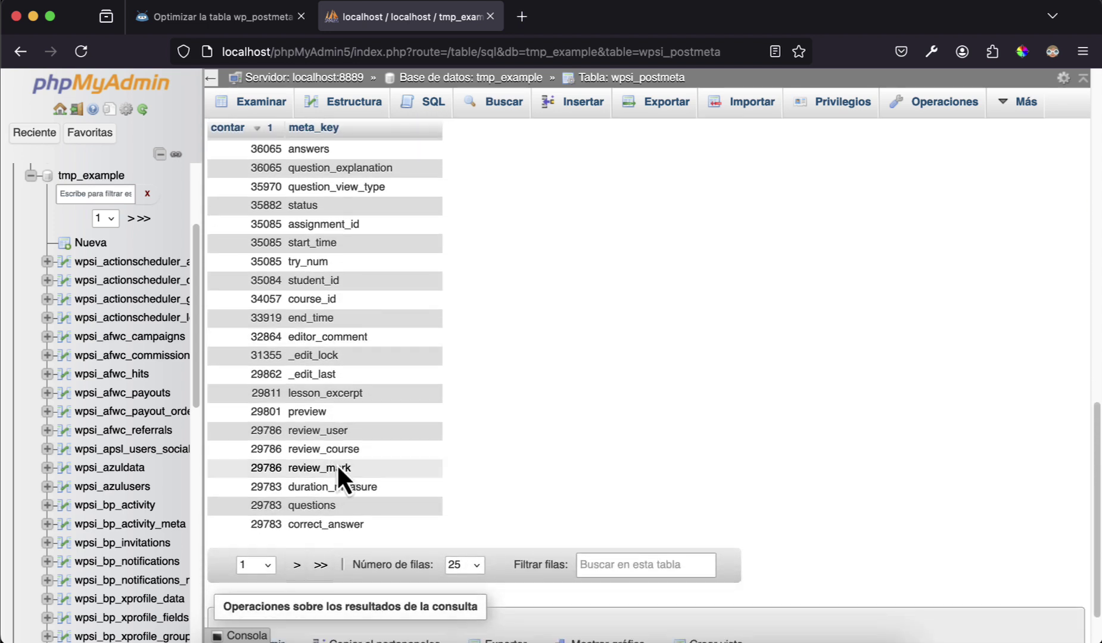
- Examine the highest-count meta_keys in the query results, focusing on the _wp_old_date entry
{"action": "scroll", "coordinate": [389, 484], "scroll_direction": "up", "scroll_amount": 1}
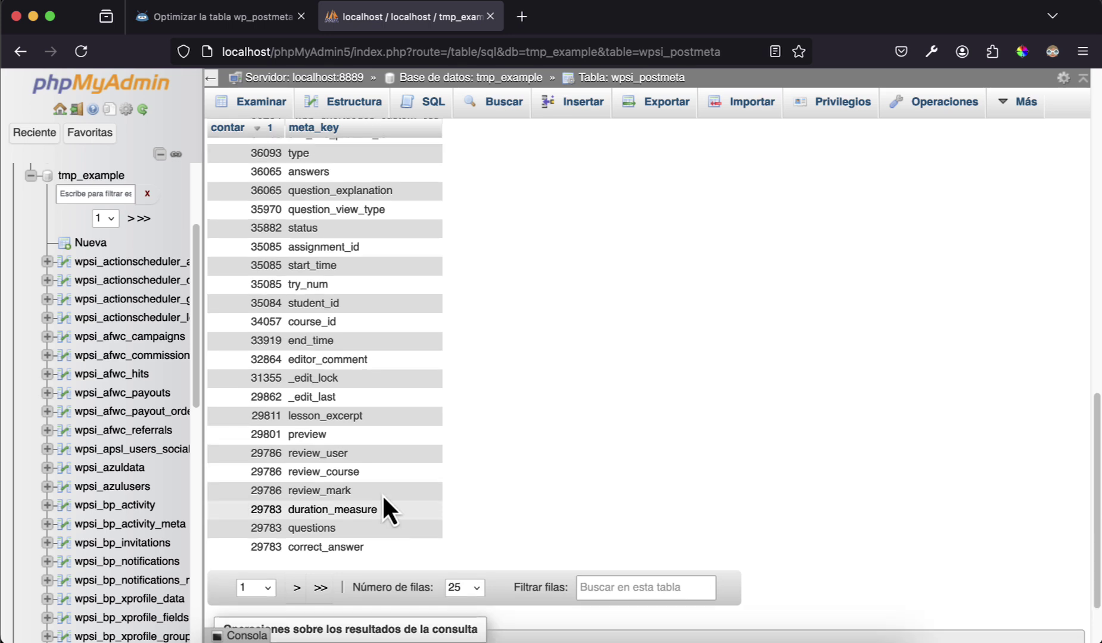
{"action": "scroll", "coordinate": [395, 466], "scroll_direction": "up", "scroll_amount": 9}
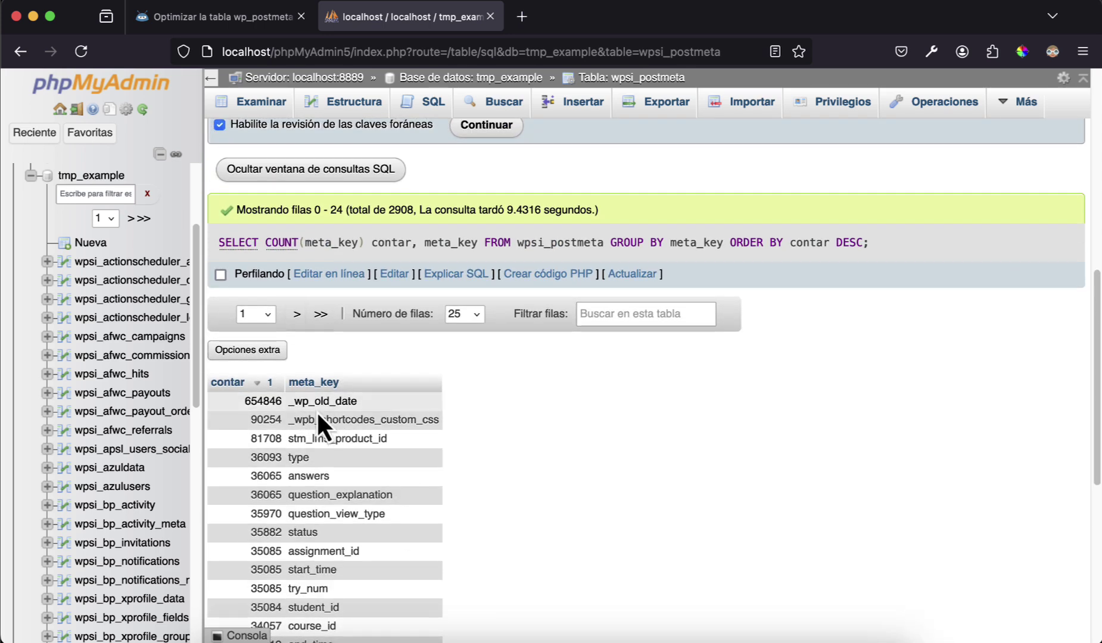
{"action": "scroll", "coordinate": [380, 411], "scroll_direction": "up", "scroll_amount": 2}
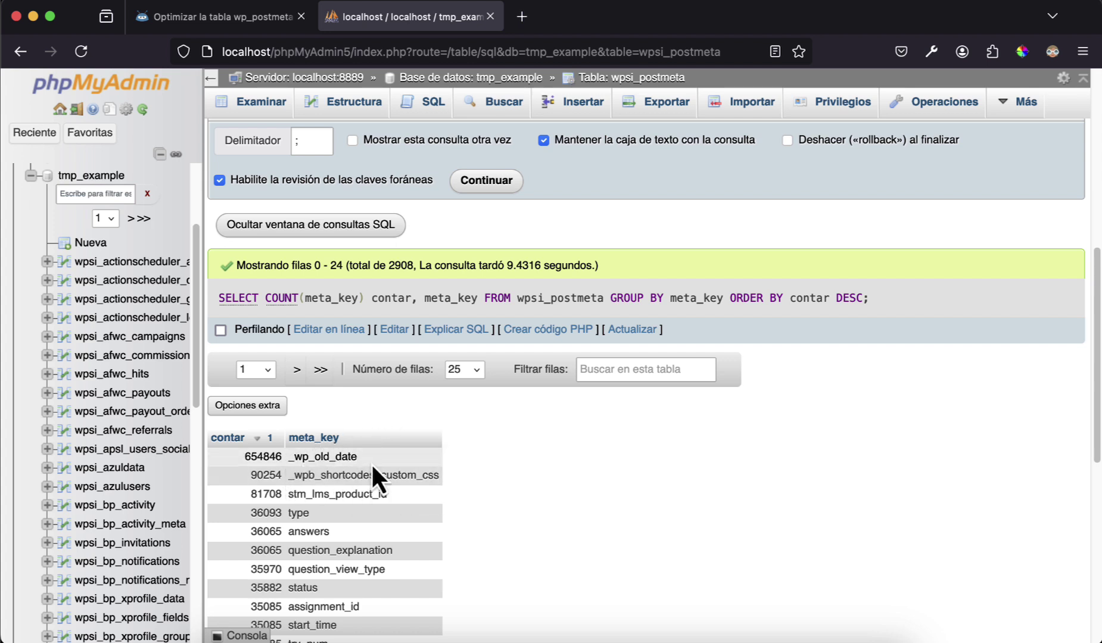
{"action": "left_click_drag", "start_coordinate": [357, 456], "coordinate": [294, 457]}
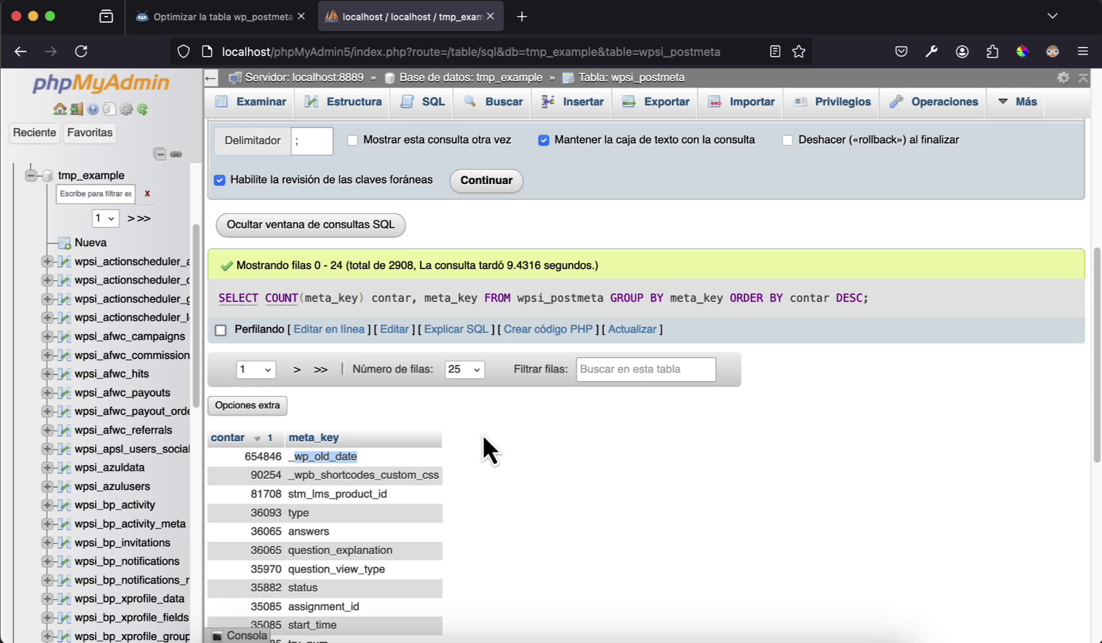
{"action": "double_click", "coordinate": [363, 462]}
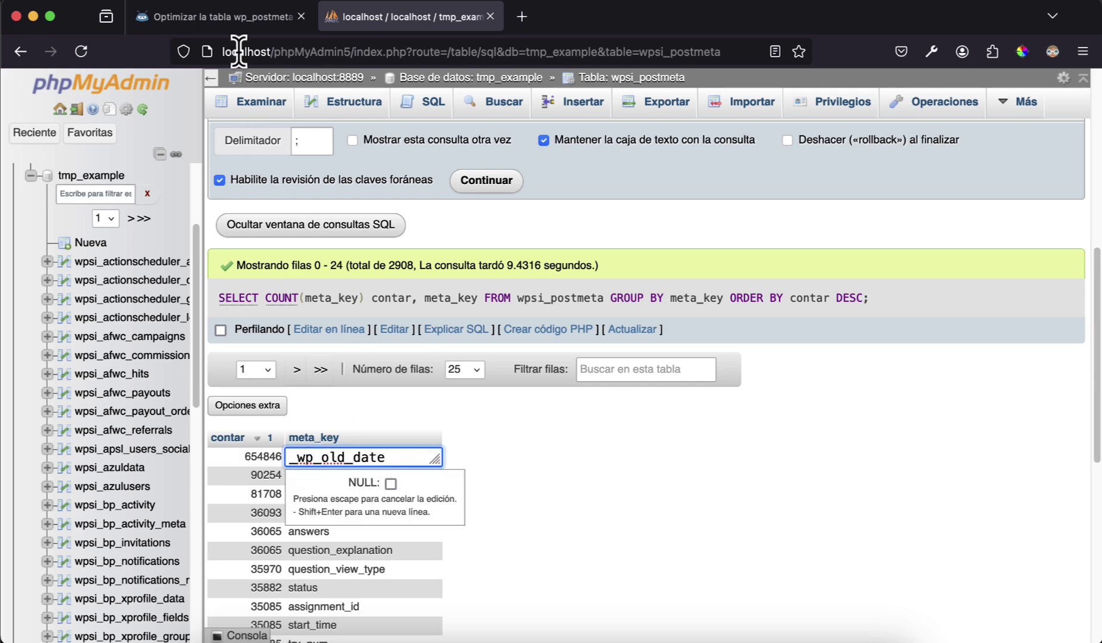
- Switch to the wp_postmeta optimization article and read its explanation of the _wp_old_date meta_key
{"action": "left_click", "coordinate": [236, 18]}
{"action": "scroll", "coordinate": [358, 310], "scroll_direction": "down", "scroll_amount": 3}
{"action": "scroll", "coordinate": [362, 334], "scroll_direction": "down", "scroll_amount": 5}
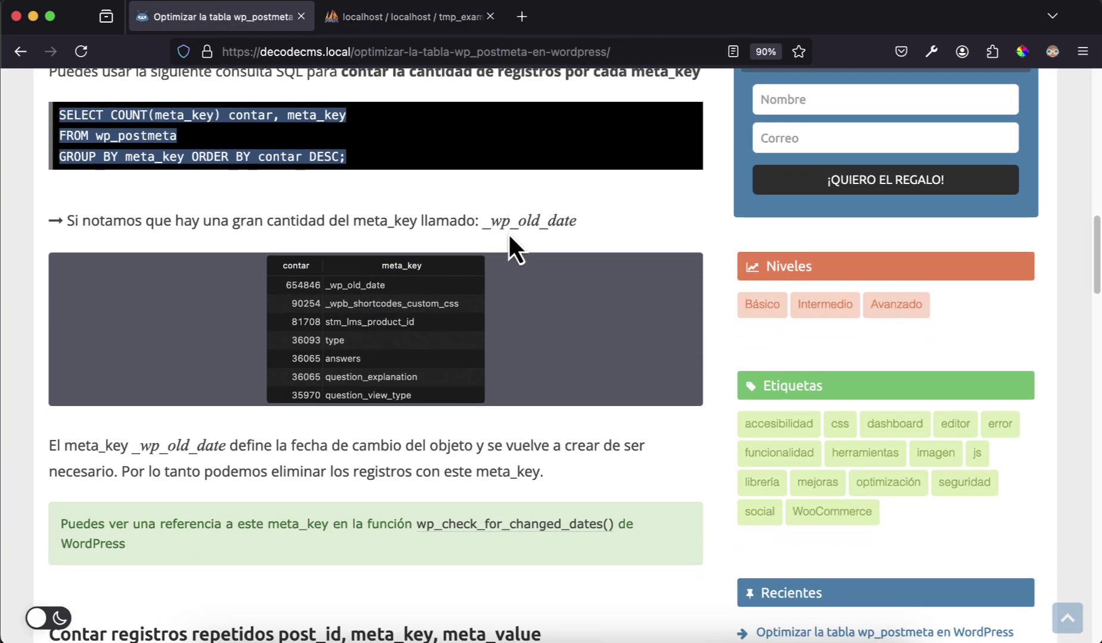
{"action": "left_click", "coordinate": [502, 224]}
{"action": "double_click", "coordinate": [502, 224]}
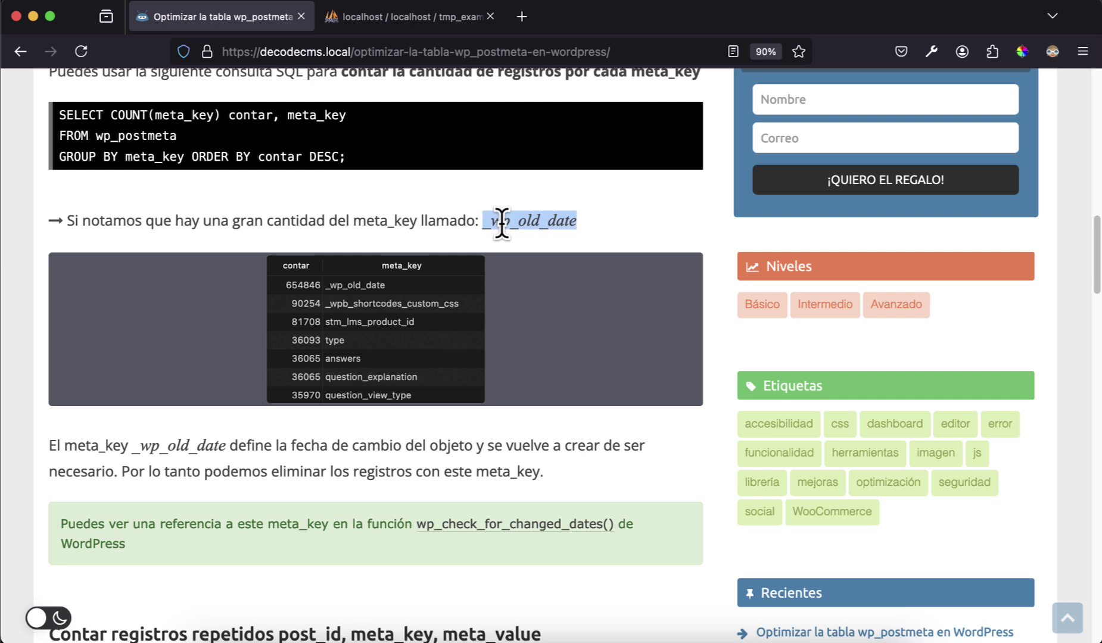
{"action": "scroll", "coordinate": [456, 356], "scroll_direction": "down", "scroll_amount": 2}
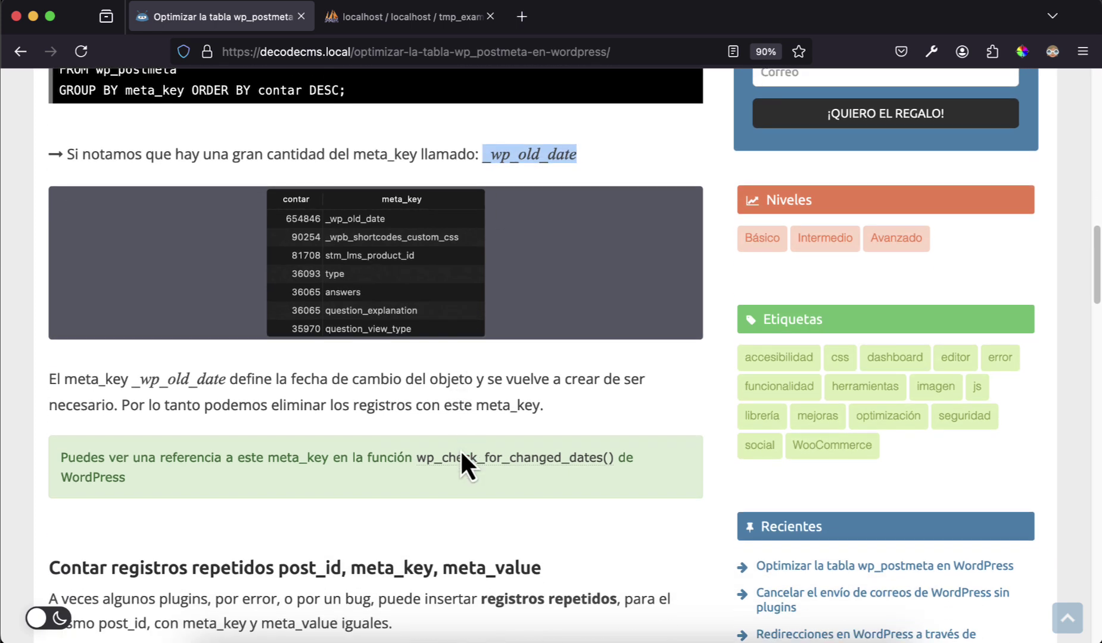
- Open the WordPress reference for wp_check_for_changed_dates() and review its description, parameters and source code
{"action": "left_click", "coordinate": [454, 459]}
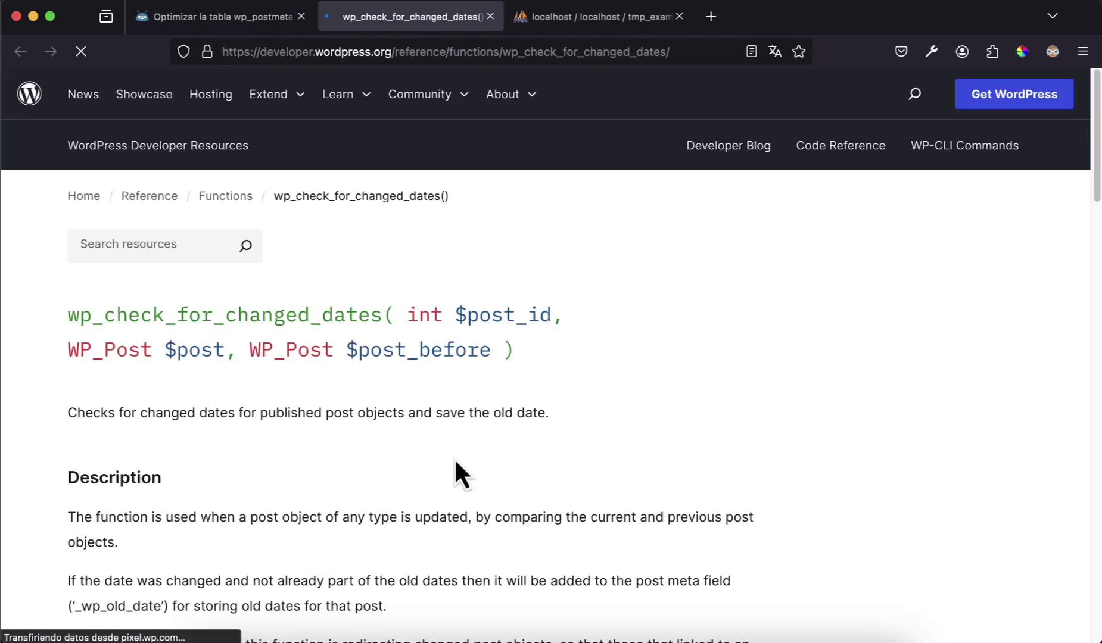
{"action": "scroll", "coordinate": [373, 364], "scroll_direction": "down", "scroll_amount": 3}
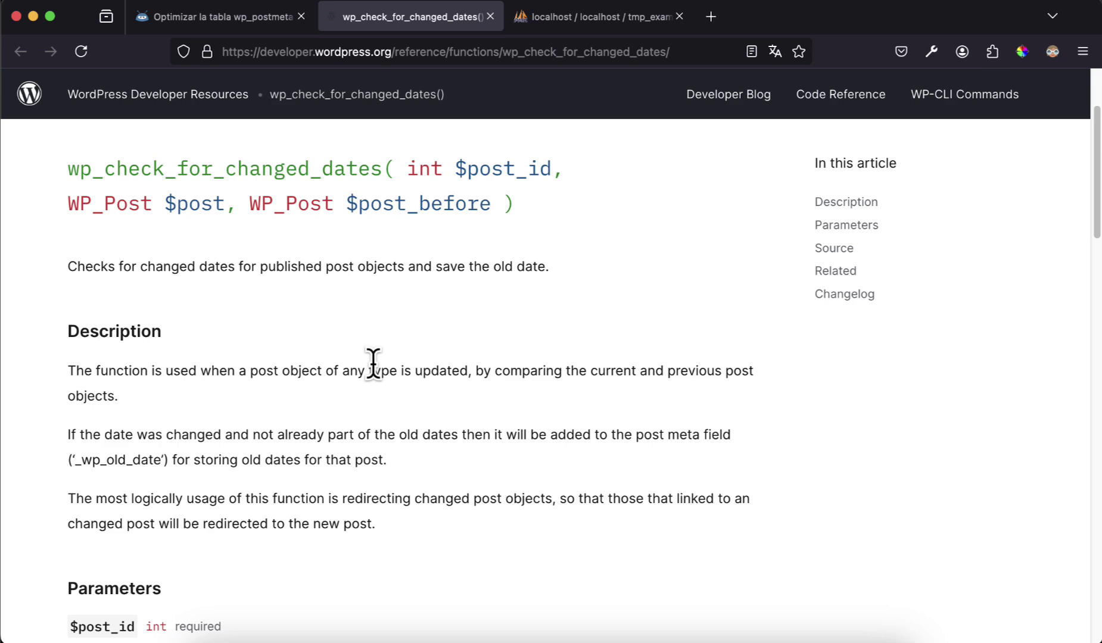
{"action": "scroll", "coordinate": [448, 407], "scroll_direction": "down", "scroll_amount": 10}
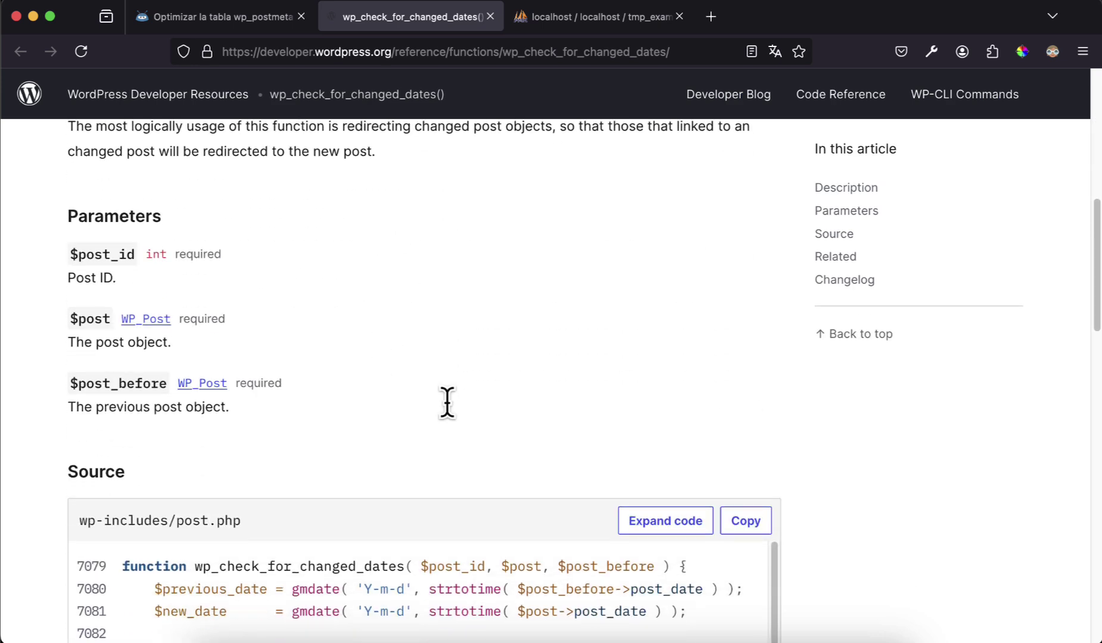
{"action": "scroll", "coordinate": [448, 407], "scroll_direction": "down", "scroll_amount": 2}
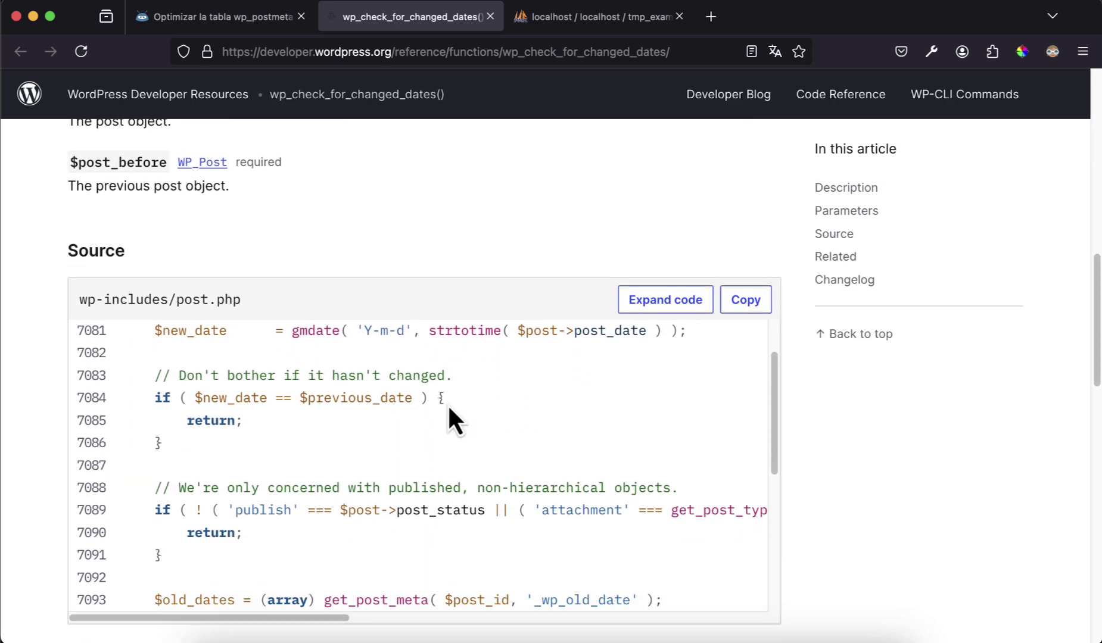
{"action": "scroll", "coordinate": [448, 407], "scroll_direction": "up", "scroll_amount": 2}
{"action": "scroll", "coordinate": [448, 407], "scroll_direction": "down", "scroll_amount": 1}
{"action": "scroll", "coordinate": [448, 407], "scroll_direction": "down", "scroll_amount": 8}
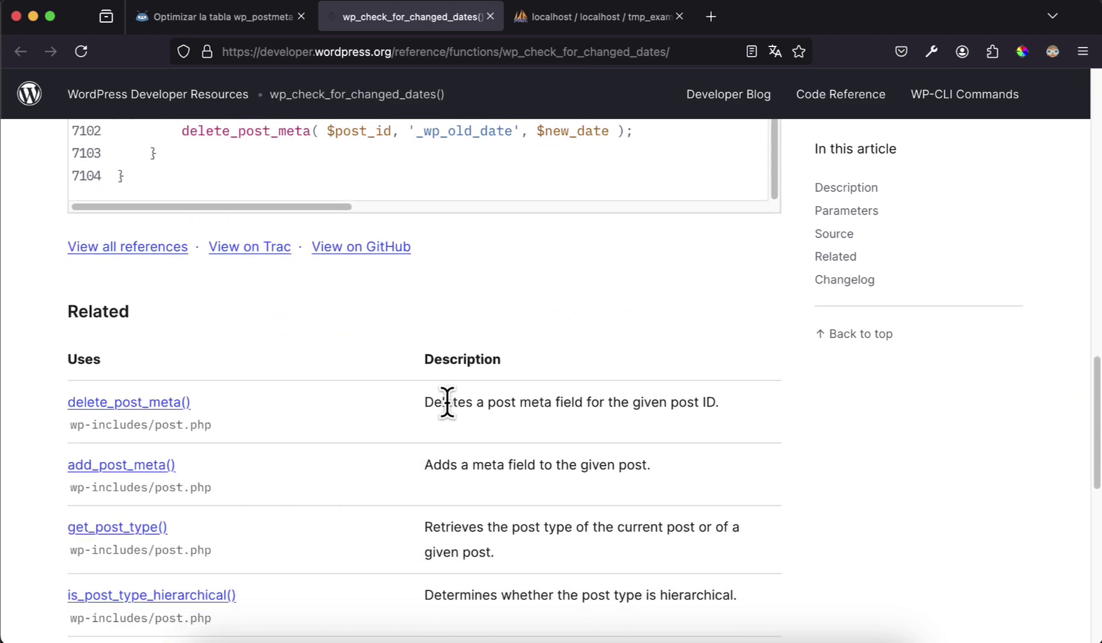
{"action": "scroll", "coordinate": [447, 406], "scroll_direction": "up", "scroll_amount": 5}
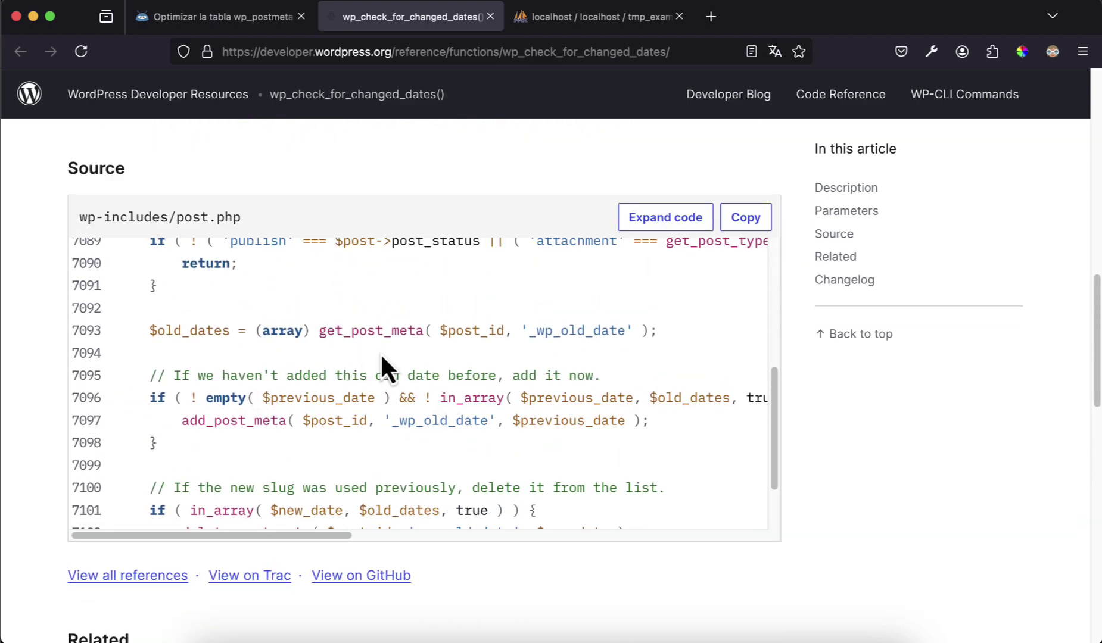
{"action": "scroll", "coordinate": [440, 206], "scroll_direction": "up", "scroll_amount": 3}
{"action": "scroll", "coordinate": [438, 202], "scroll_direction": "up", "scroll_amount": 10}
- Return to the article and reread the section on counting meta_keys and the note about removing _wp_old_date records
{"action": "mouse_move", "coordinate": [249, 30]}
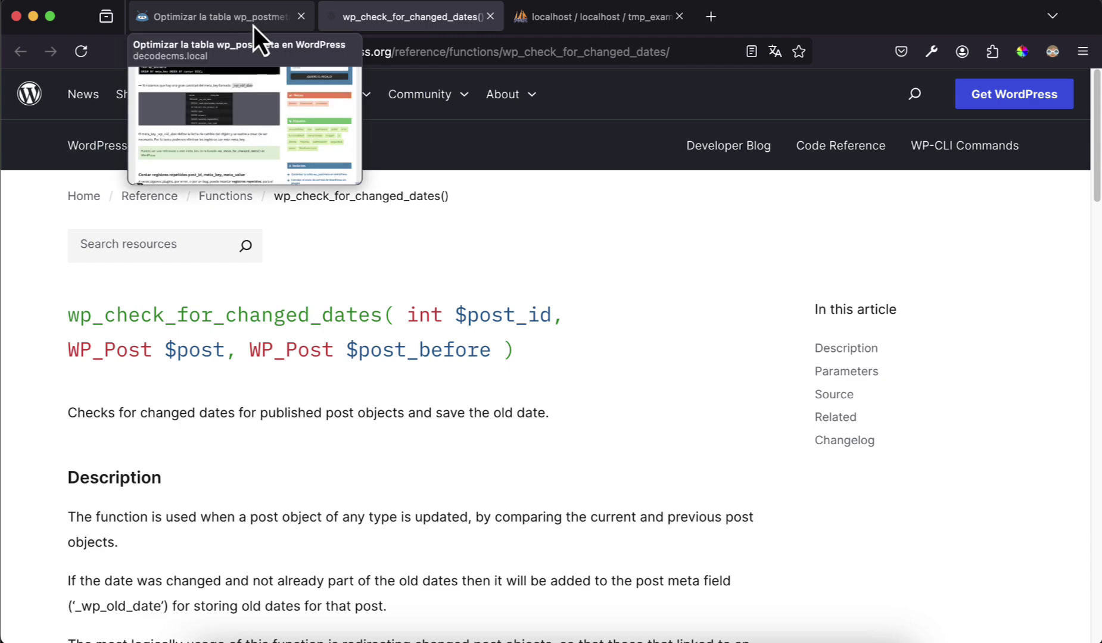
{"action": "left_click", "coordinate": [254, 26]}
{"action": "left_click", "coordinate": [595, 417]}
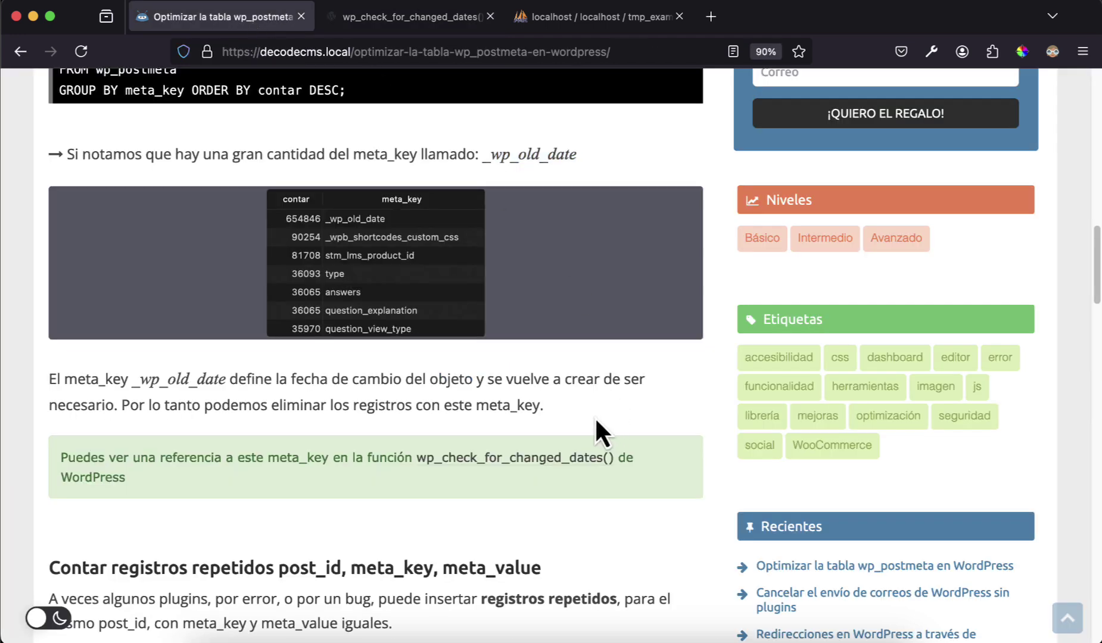
{"action": "scroll", "coordinate": [541, 212], "scroll_direction": "up", "scroll_amount": 3}
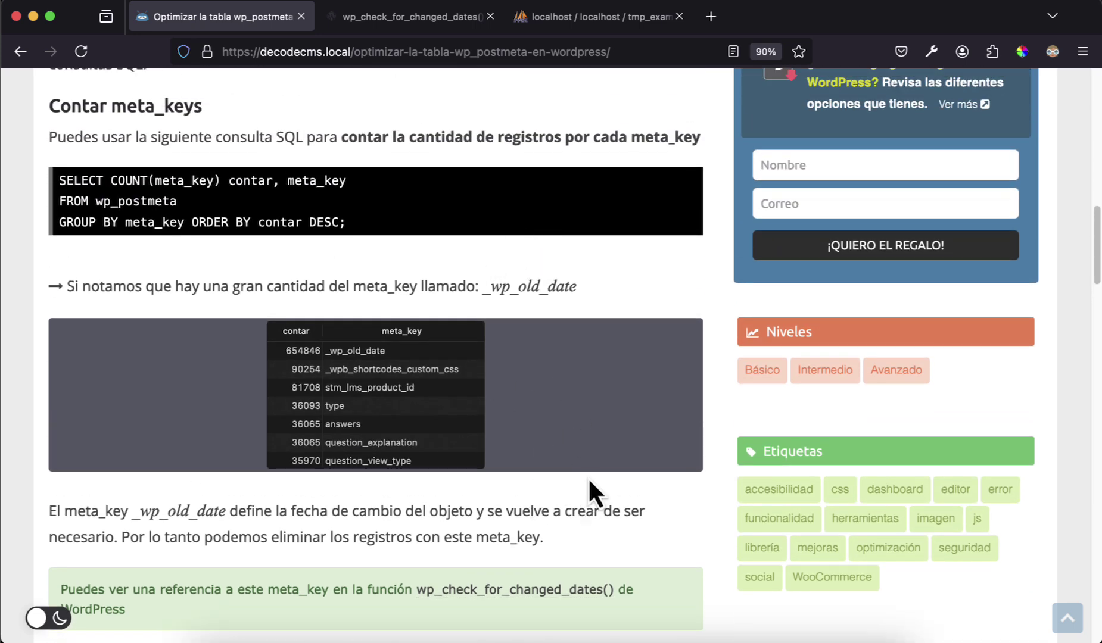
{"action": "scroll", "coordinate": [588, 478], "scroll_direction": "up", "scroll_amount": 2}
{"action": "scroll", "coordinate": [589, 480], "scroll_direction": "down", "scroll_amount": 4}
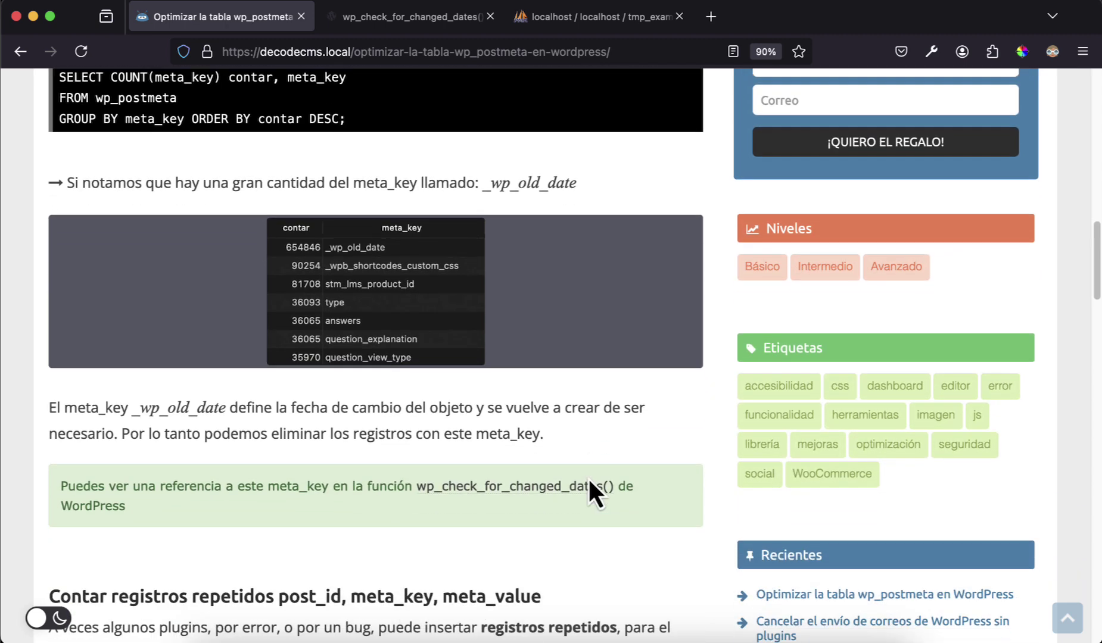
- Return to the phpMyAdmin results and leave the inline edit of the _wp_old_date cell
{"action": "left_click", "coordinate": [592, 21]}
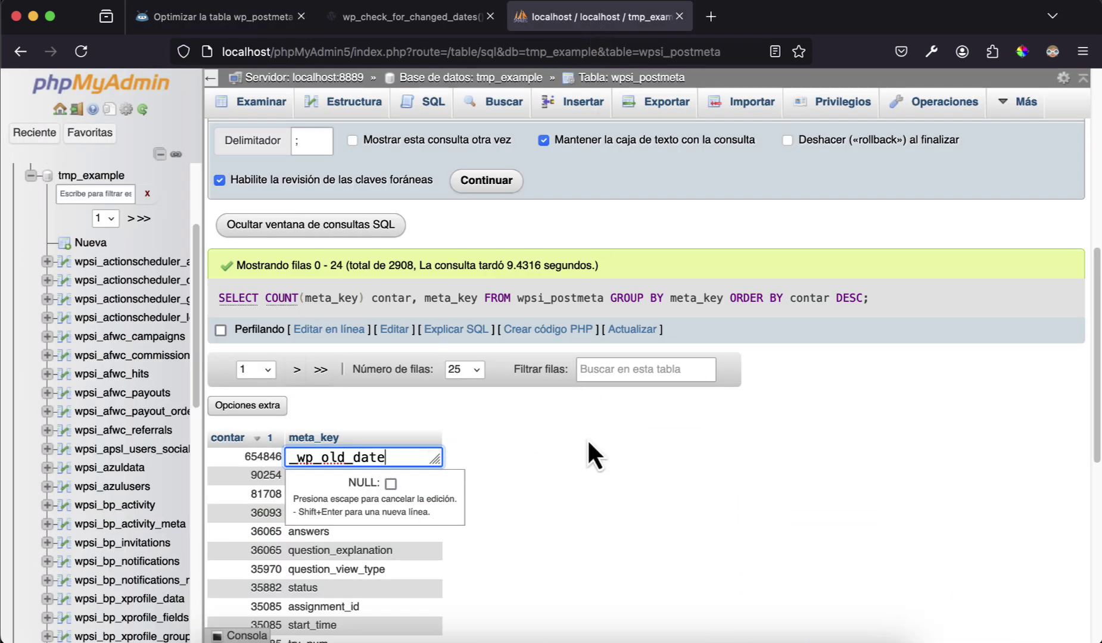
{"action": "left_click", "coordinate": [583, 466]}
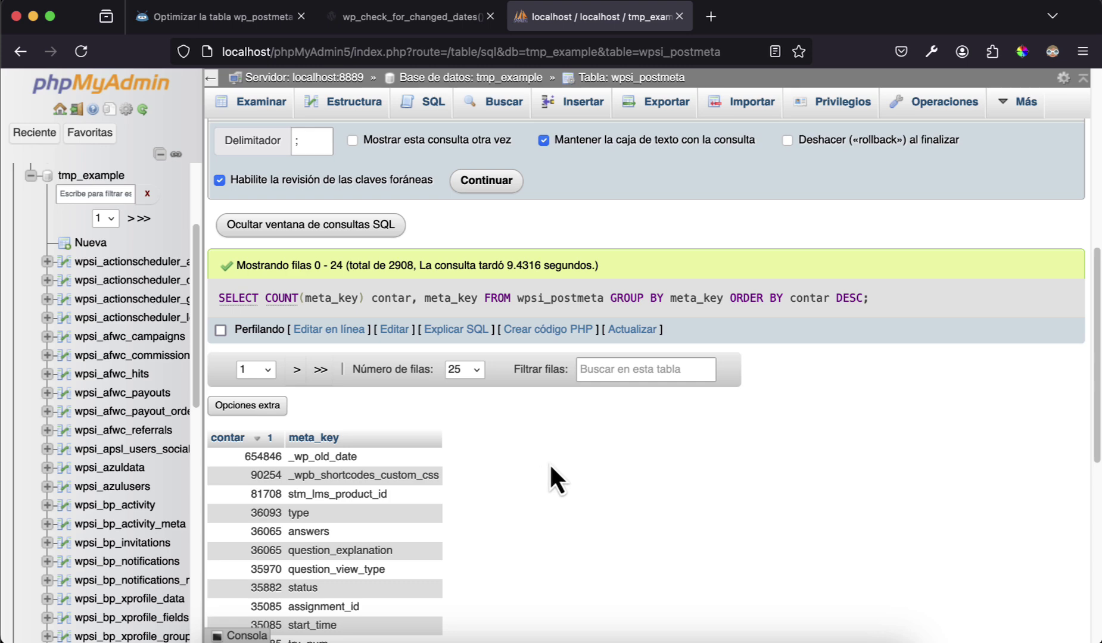
{"action": "left_click", "coordinate": [380, 29]}
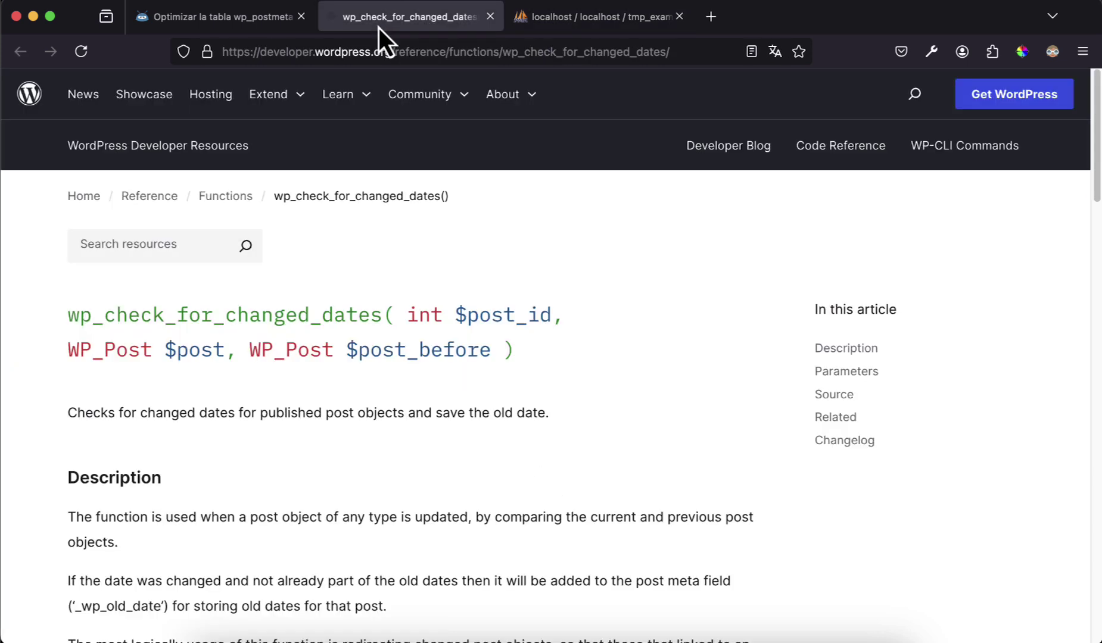
- Find the article's section on deleting the _wp_old_date meta_key and copy its DELETE query
{"action": "left_click", "coordinate": [251, 30]}
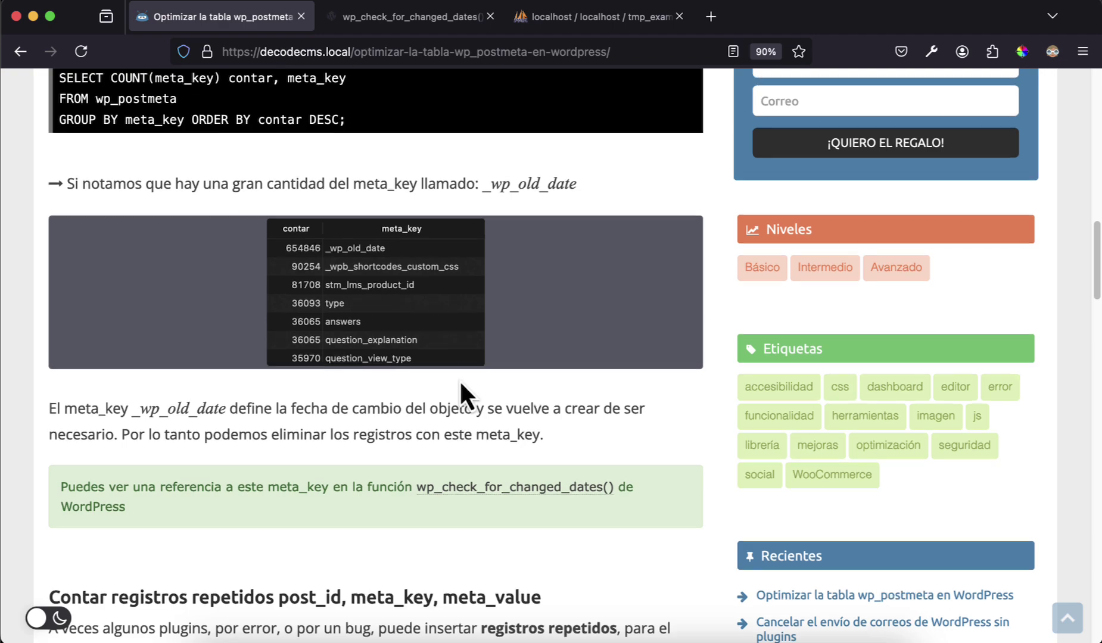
{"action": "scroll", "coordinate": [462, 384], "scroll_direction": "up", "scroll_amount": 4}
{"action": "scroll", "coordinate": [462, 384], "scroll_direction": "down", "scroll_amount": 5}
{"action": "scroll", "coordinate": [461, 390], "scroll_direction": "down", "scroll_amount": 10}
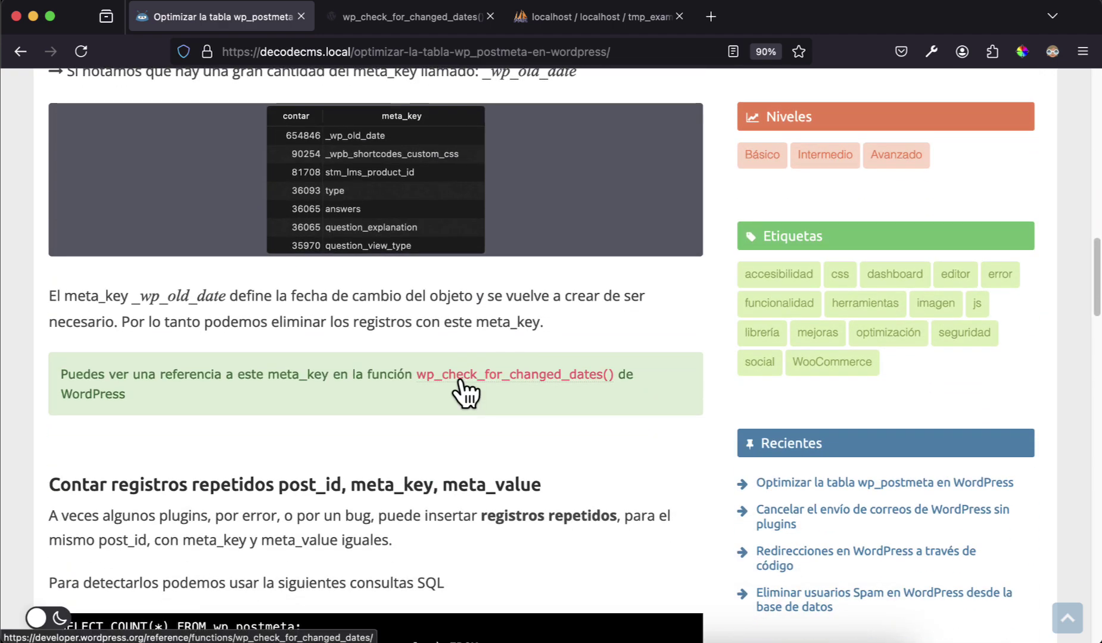
{"action": "scroll", "coordinate": [462, 384], "scroll_direction": "down", "scroll_amount": 6}
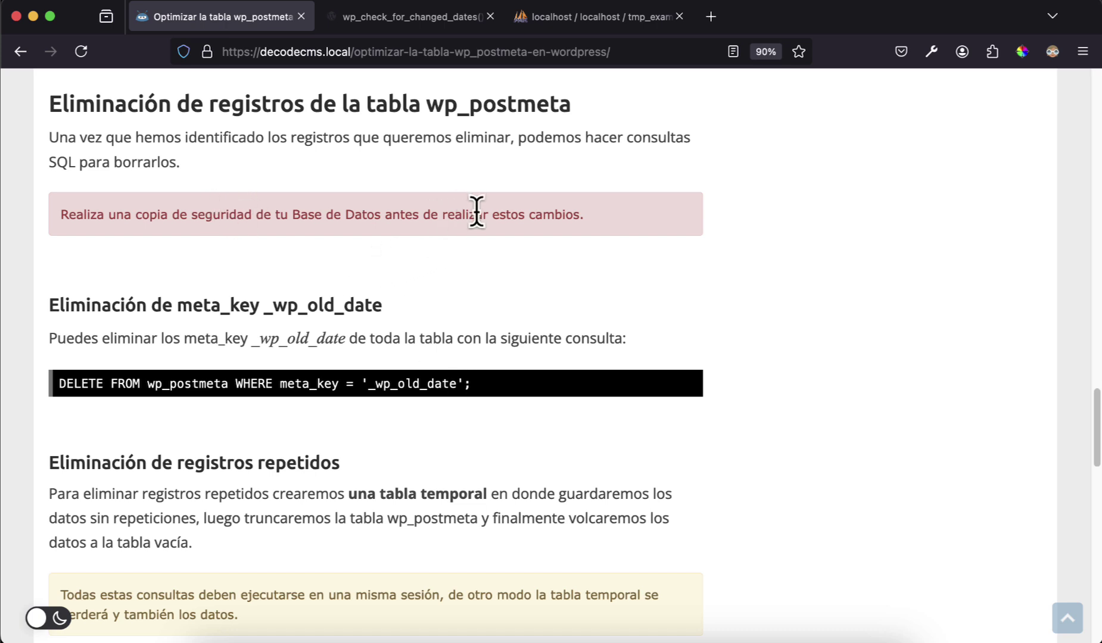
{"action": "scroll", "coordinate": [423, 276], "scroll_direction": "down", "scroll_amount": 1}
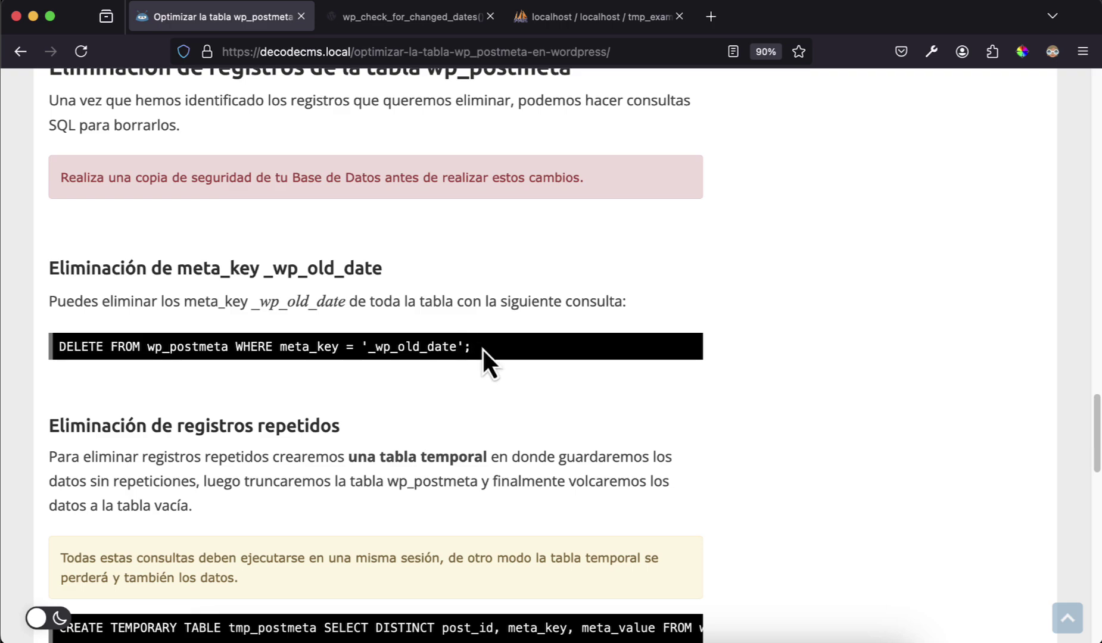
{"action": "left_click_drag", "start_coordinate": [483, 350], "coordinate": [77, 339]}
{"action": "key", "text": "super+c"}
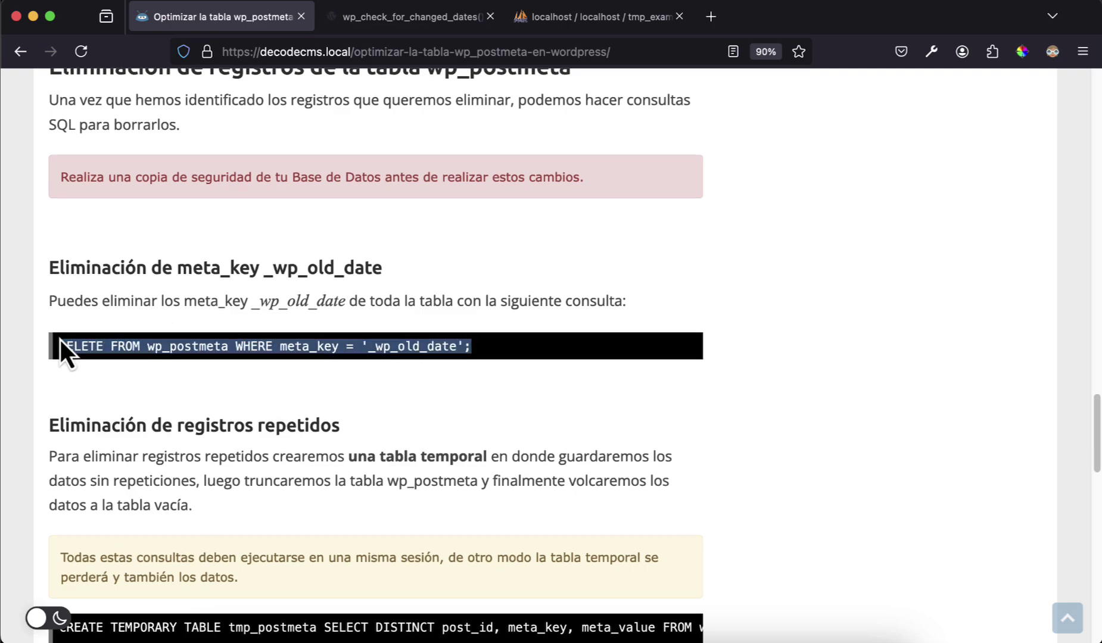
{"action": "scroll", "coordinate": [60, 339], "scroll_direction": "down", "scroll_amount": 10}
{"action": "scroll", "coordinate": [59, 338], "scroll_direction": "up", "scroll_amount": 9}
{"action": "scroll", "coordinate": [59, 336], "scroll_direction": "up", "scroll_amount": 2}
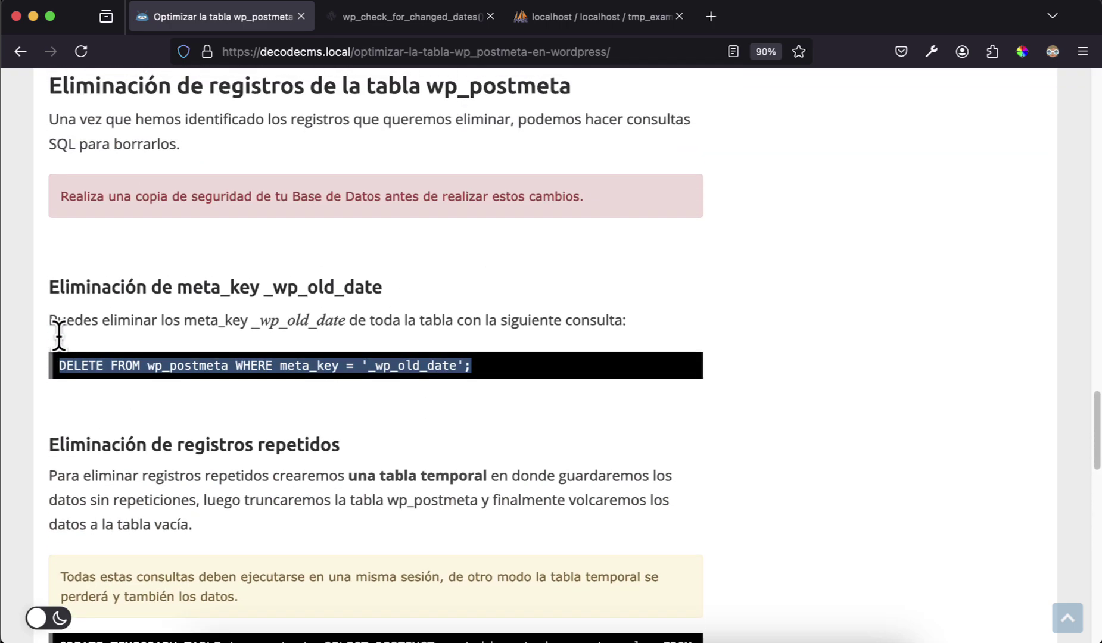
{"action": "scroll", "coordinate": [59, 336], "scroll_direction": "down", "scroll_amount": 7}
{"action": "scroll", "coordinate": [59, 337], "scroll_direction": "up", "scroll_amount": 4}
{"action": "scroll", "coordinate": [59, 336], "scroll_direction": "up", "scroll_amount": 5}
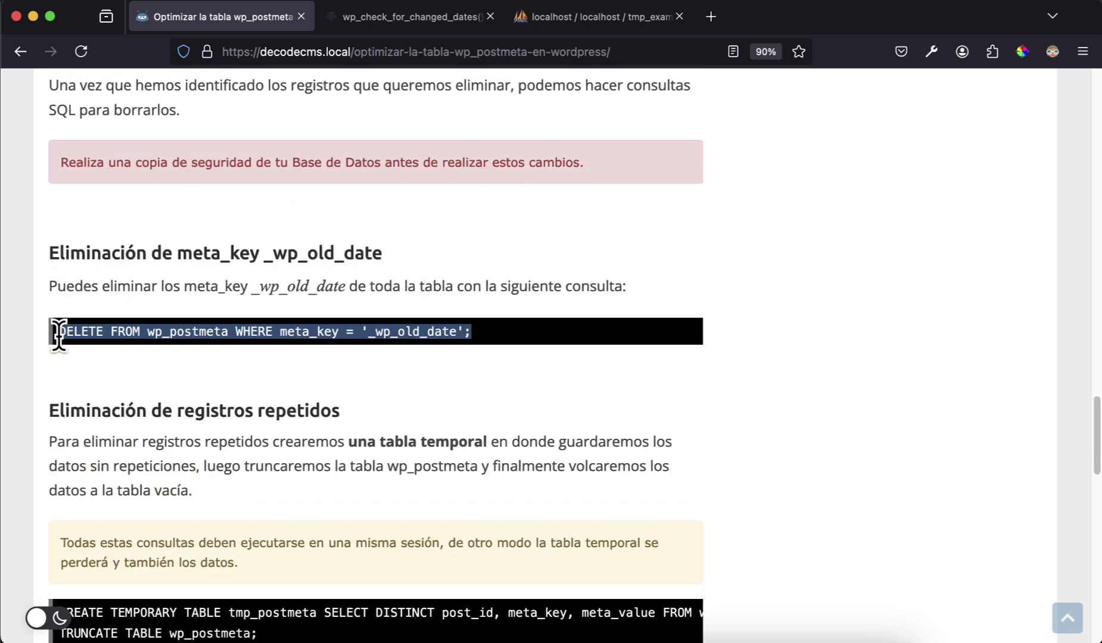
- In phpMyAdmin, open an SQL query for the wpsi_postmeta table and replace the default statement with the copied DELETE query
{"action": "left_click", "coordinate": [552, 19]}
{"action": "scroll", "coordinate": [429, 280], "scroll_direction": "up", "scroll_amount": 4}
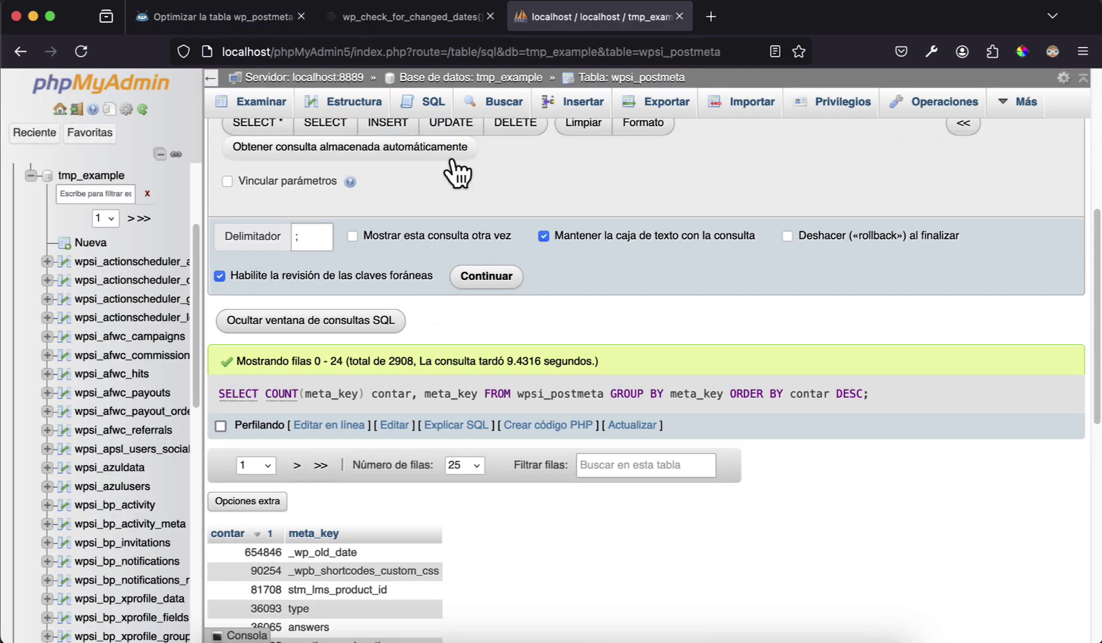
{"action": "left_click", "coordinate": [448, 111]}
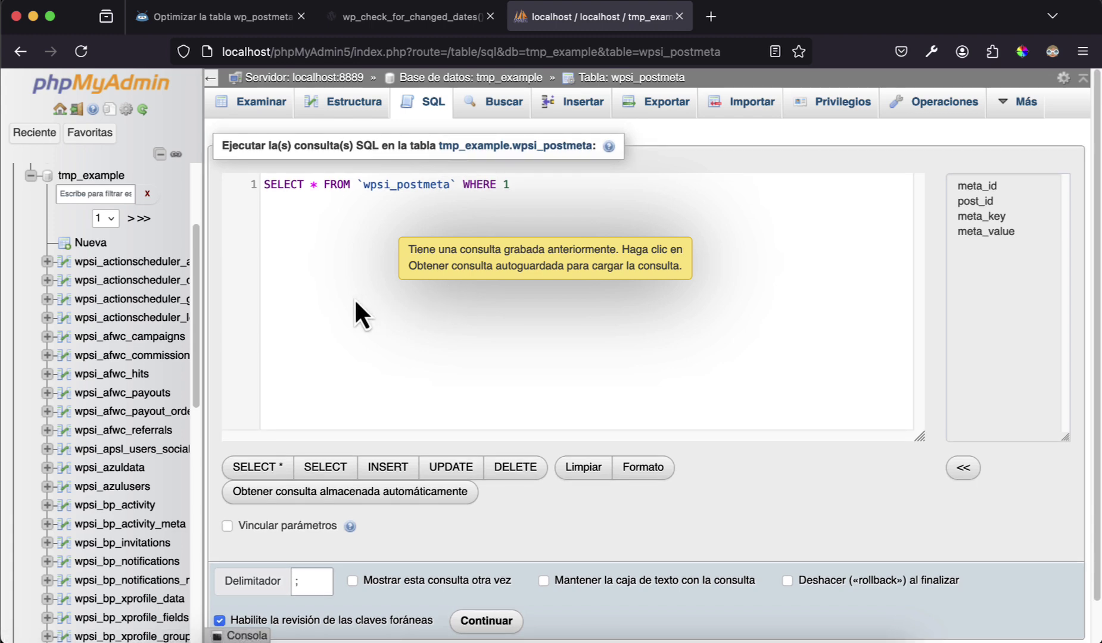
{"action": "key", "text": "super+v"}
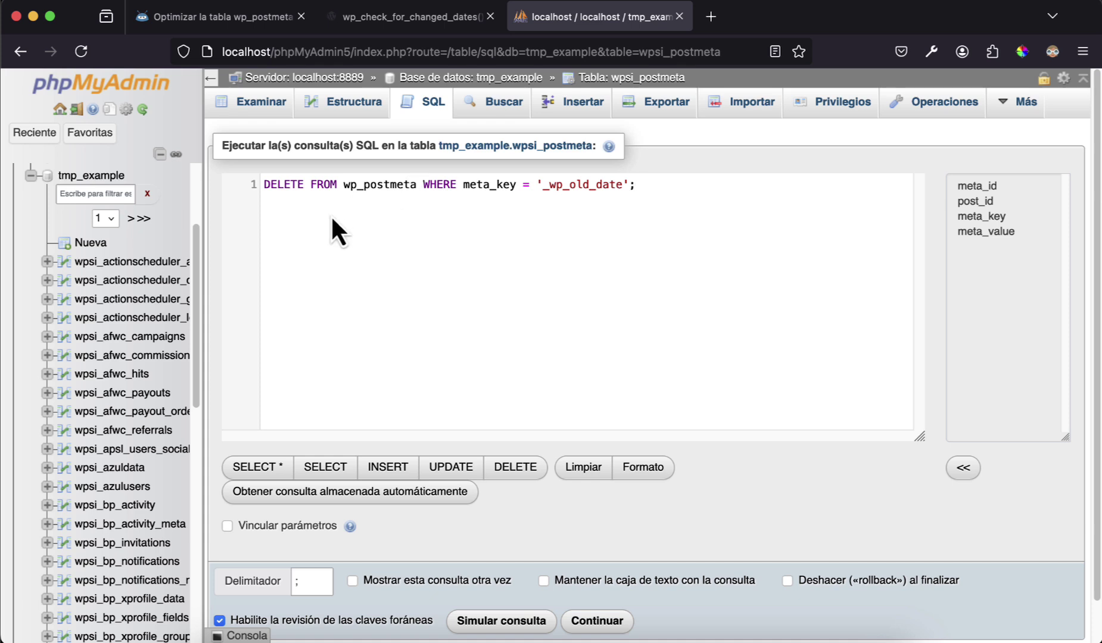
- Change the DELETE query's table name to wpsi_postmeta and check its WHERE condition on meta_key '_wp_old_date'
{"action": "left_click", "coordinate": [360, 186]}
{"action": "type", "text": "si"}
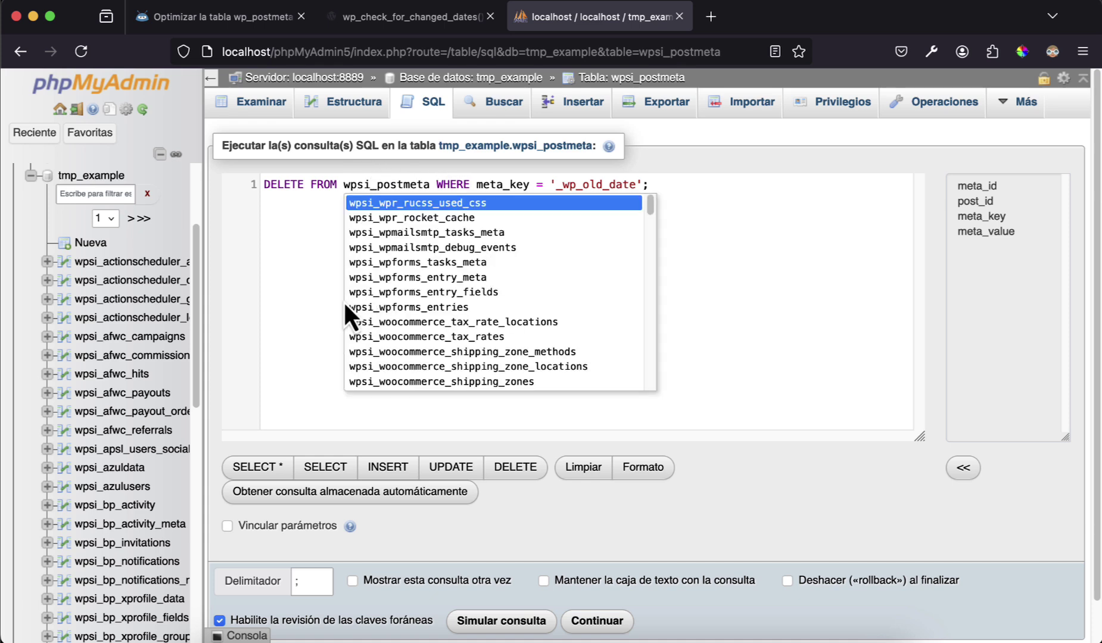
{"action": "left_click", "coordinate": [331, 304]}
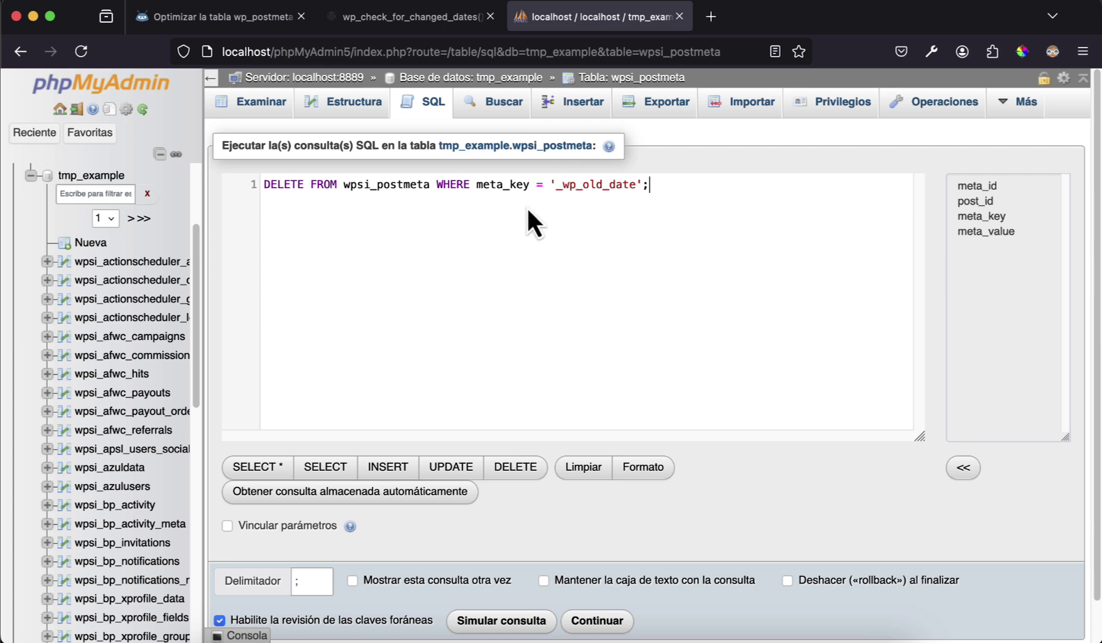
{"action": "left_click_drag", "start_coordinate": [443, 186], "coordinate": [639, 225]}
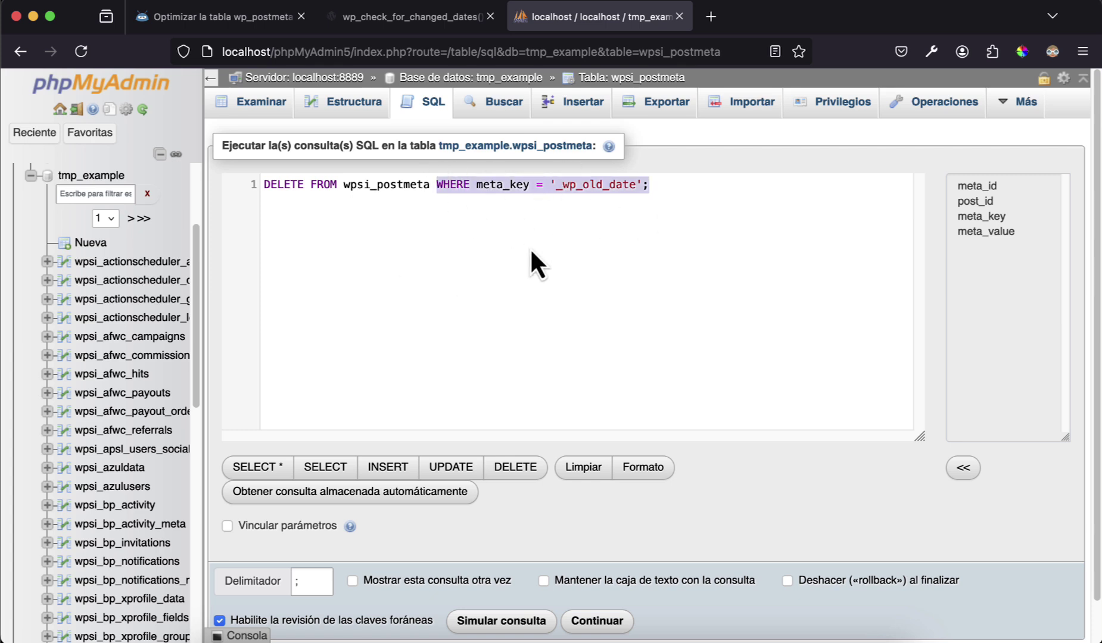
{"action": "left_click", "coordinate": [637, 215]}
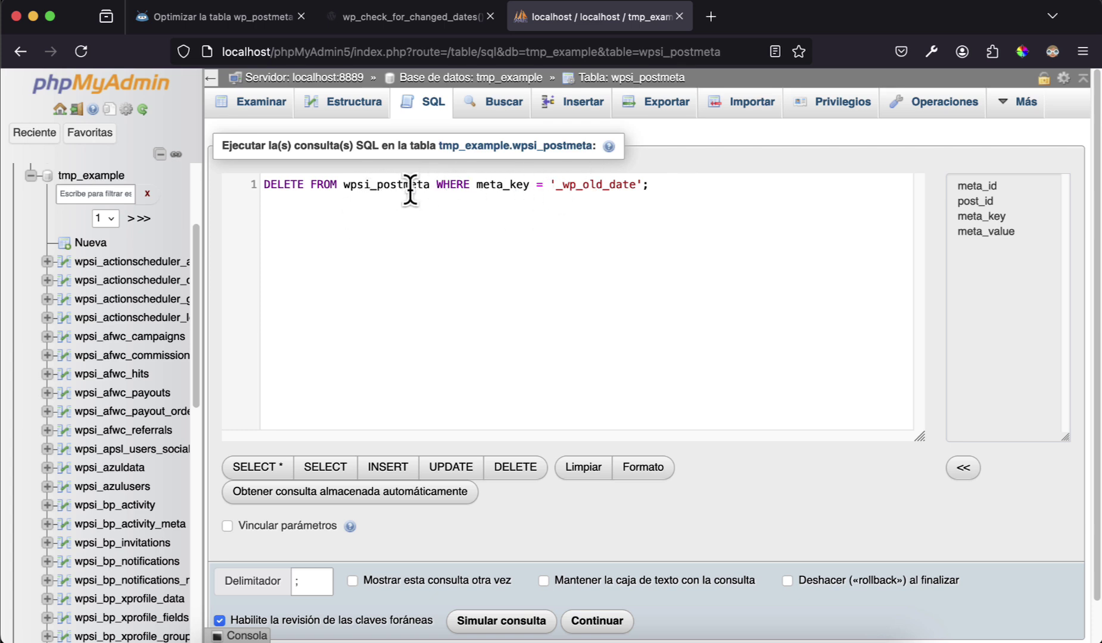
- Run the DELETE query for the _wp_old_date records on wpsi_postmeta and accept the confirmation
{"action": "scroll", "coordinate": [576, 257], "scroll_direction": "down", "scroll_amount": 2}
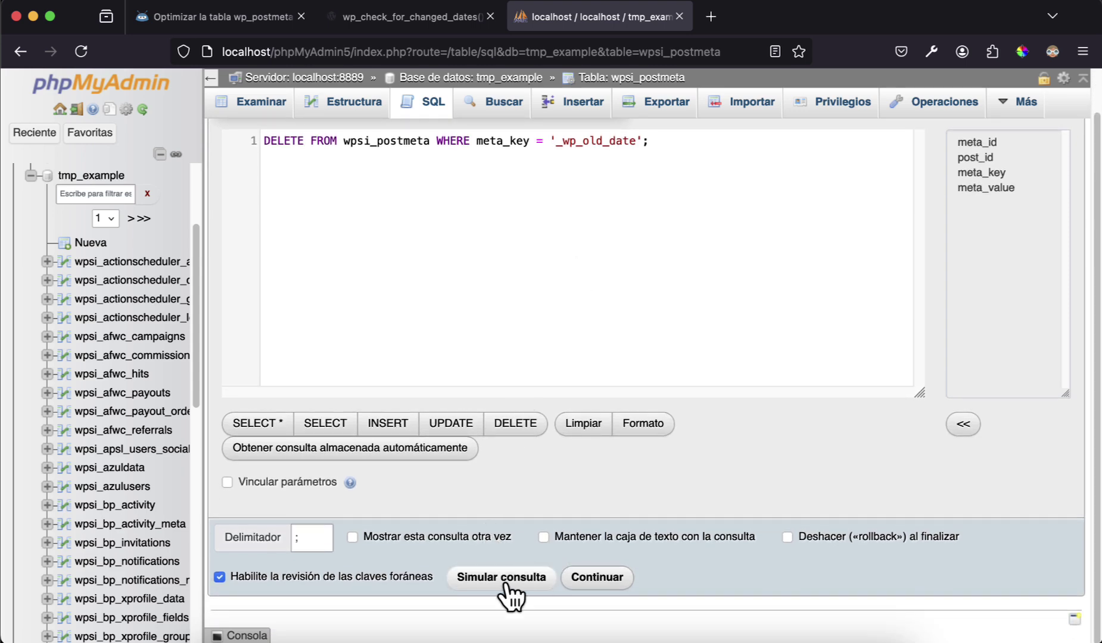
{"action": "left_click", "coordinate": [603, 580]}
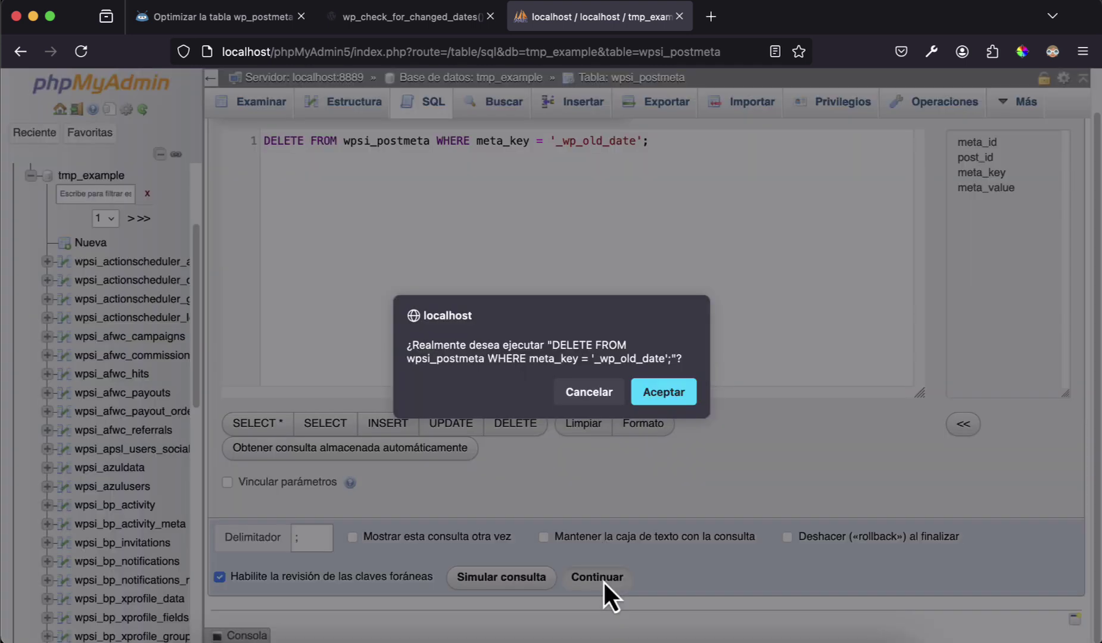
{"action": "left_click", "coordinate": [659, 392]}
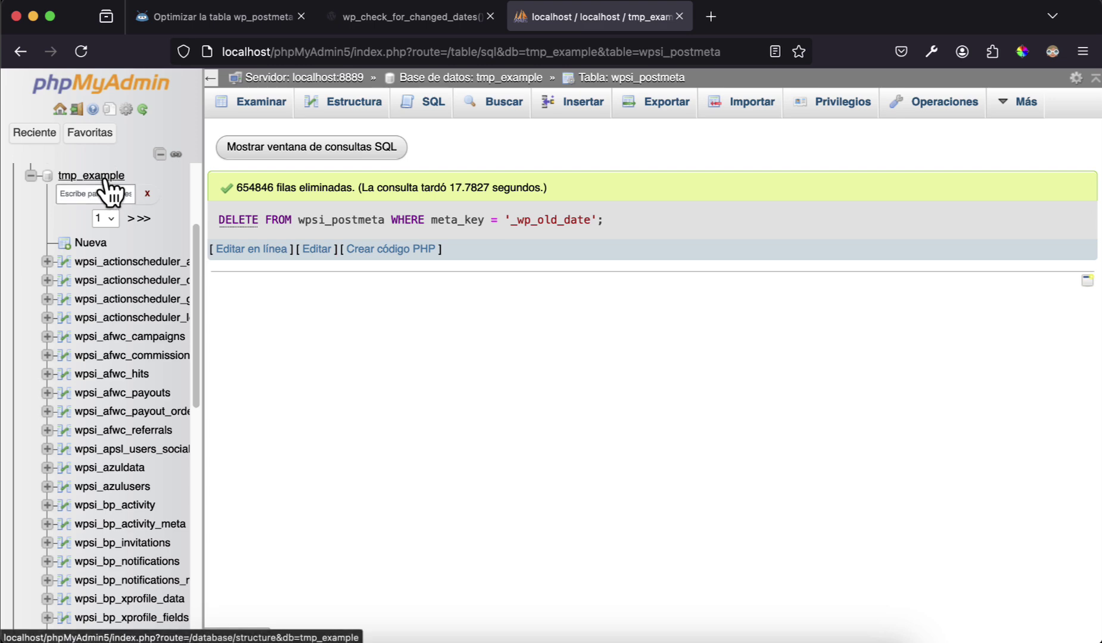
- Open the tmp_example database structure, sort its tables by size in descending order and check the row count and size of wpsi_postmeta
{"action": "left_click", "coordinate": [80, 175]}
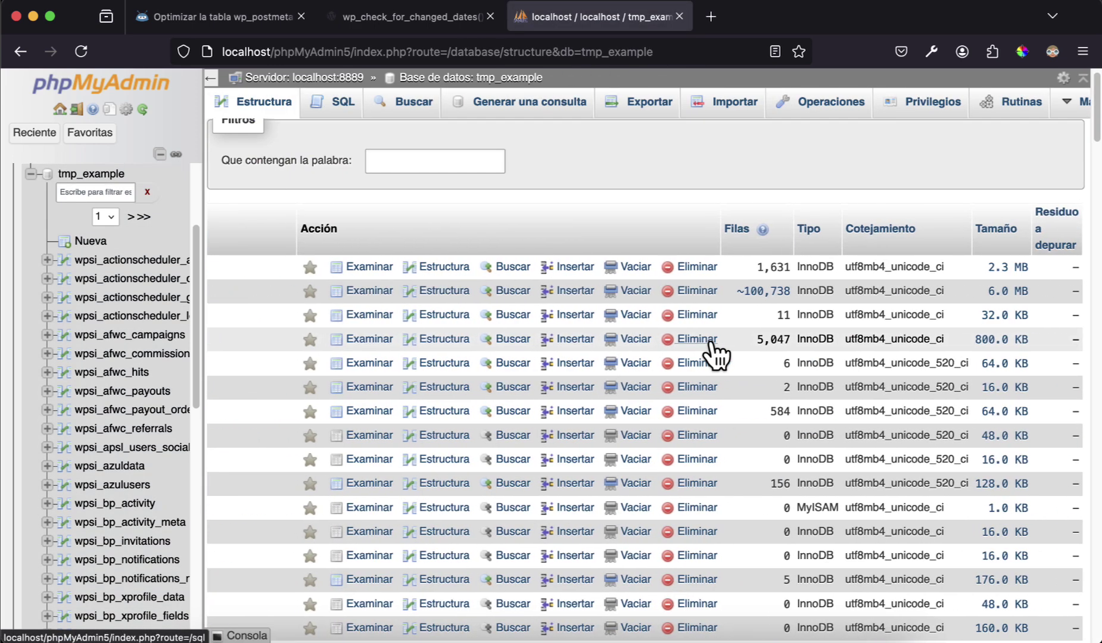
{"action": "left_click", "coordinate": [1001, 233]}
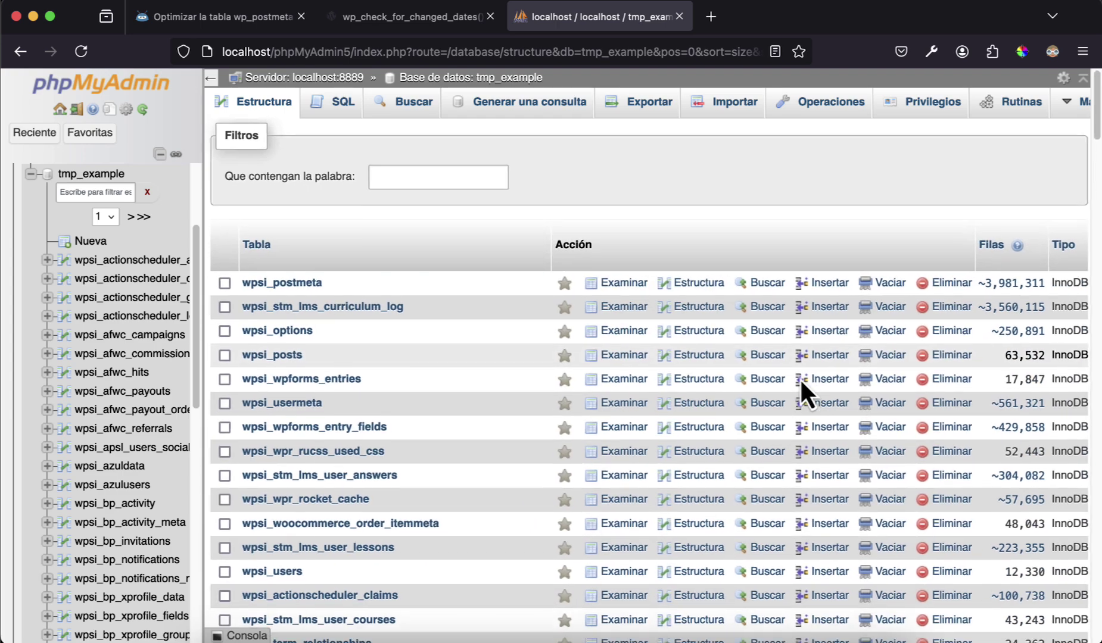
{"action": "scroll", "coordinate": [357, 334], "scroll_direction": "right", "scroll_amount": 5}
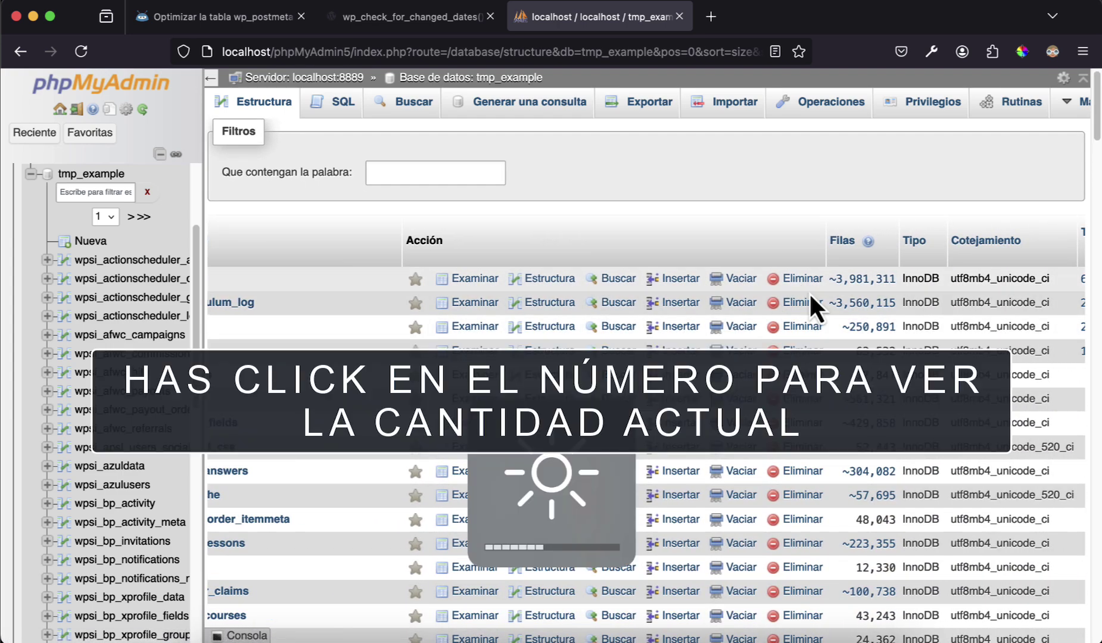
{"action": "scroll", "coordinate": [846, 289], "scroll_direction": "right", "scroll_amount": 4}
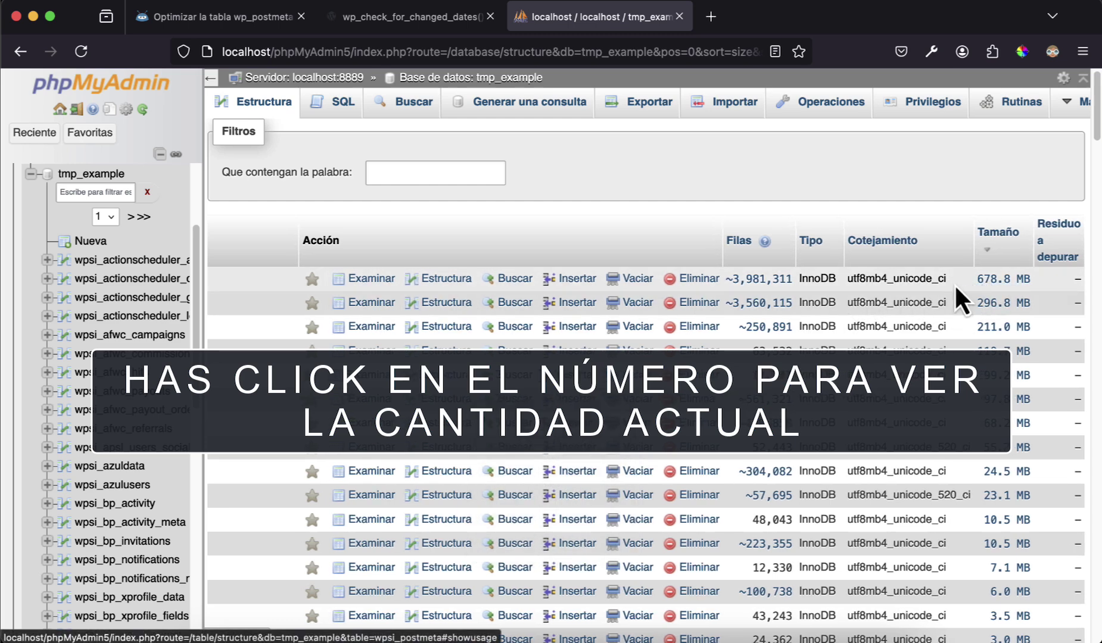
{"action": "left_click", "coordinate": [744, 296]}
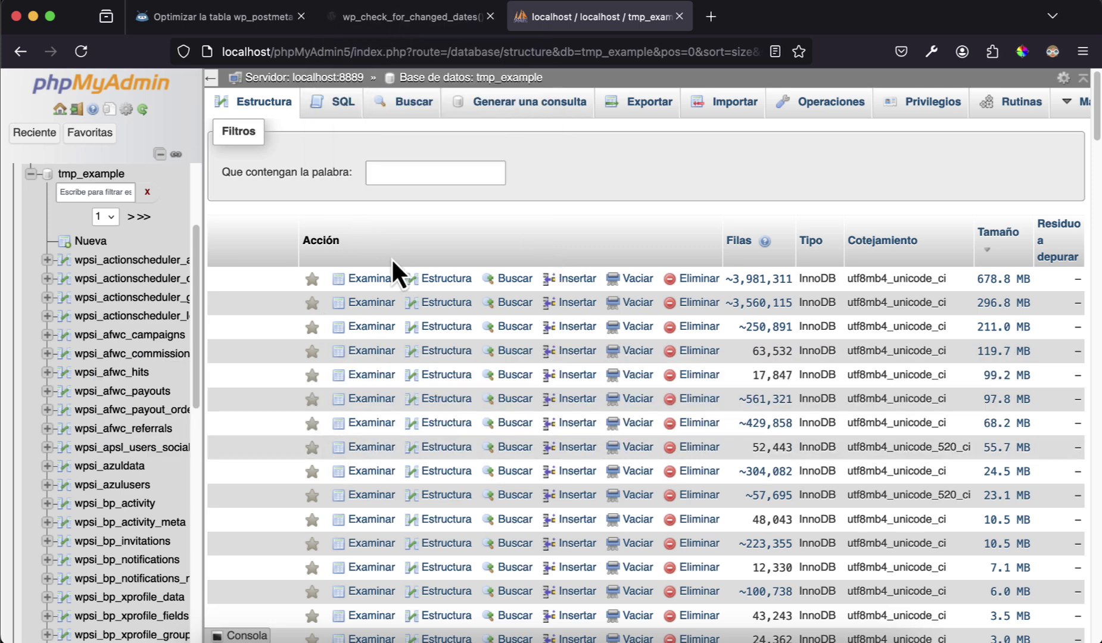
- Switch to the article, look over its duplicate-removal section and copy the two COUNT queries for detecting repeated post_id, meta_key, meta_value records
{"action": "left_click", "coordinate": [254, 16]}
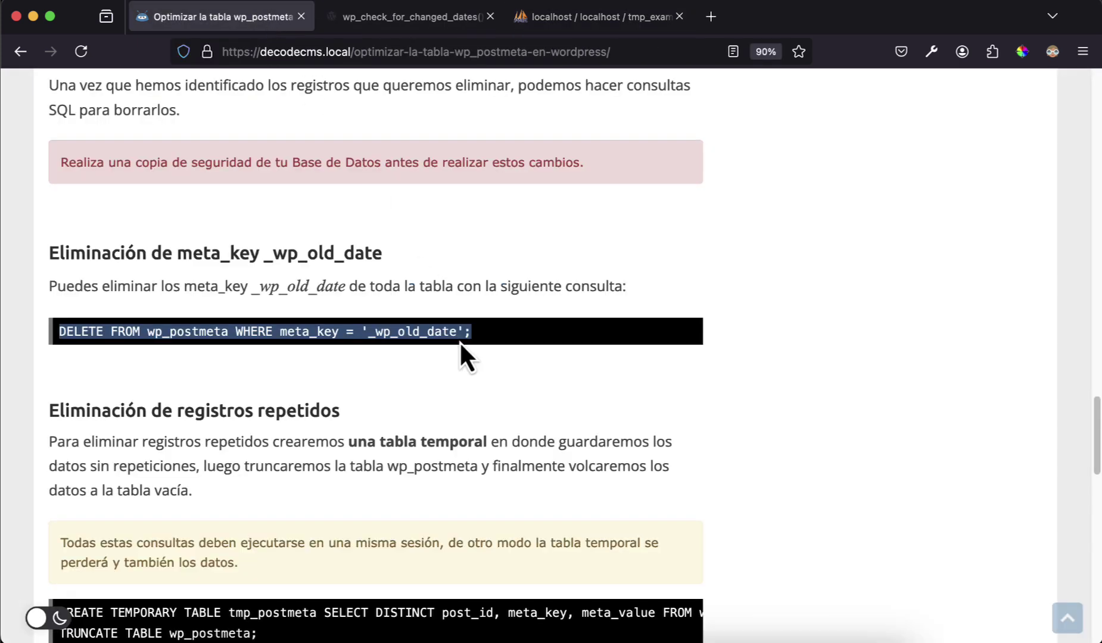
{"action": "scroll", "coordinate": [460, 345], "scroll_direction": "down", "scroll_amount": 3}
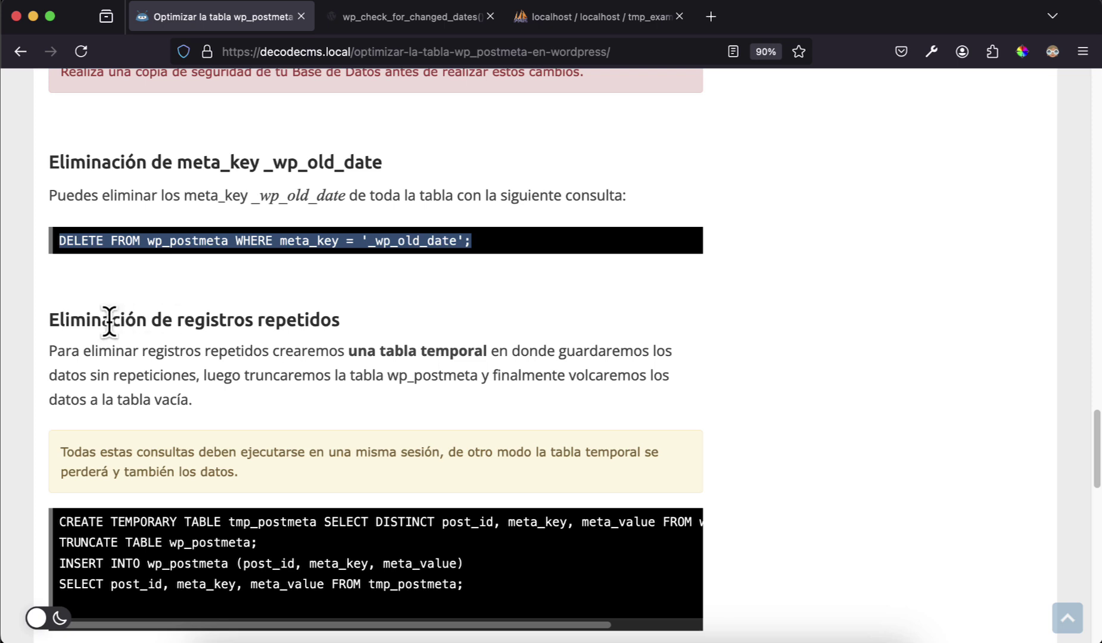
{"action": "left_click", "coordinate": [77, 320]}
{"action": "left_click_drag", "start_coordinate": [77, 320], "coordinate": [362, 322]}
{"action": "scroll", "coordinate": [361, 323], "scroll_direction": "down", "scroll_amount": 2}
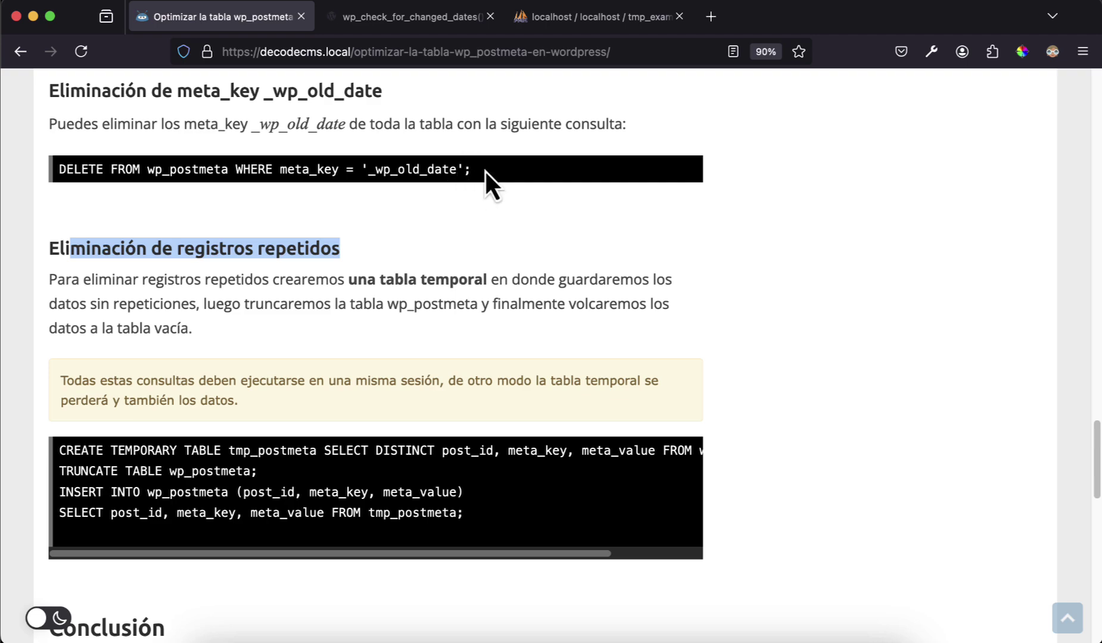
{"action": "scroll", "coordinate": [485, 171], "scroll_direction": "up", "scroll_amount": 10}
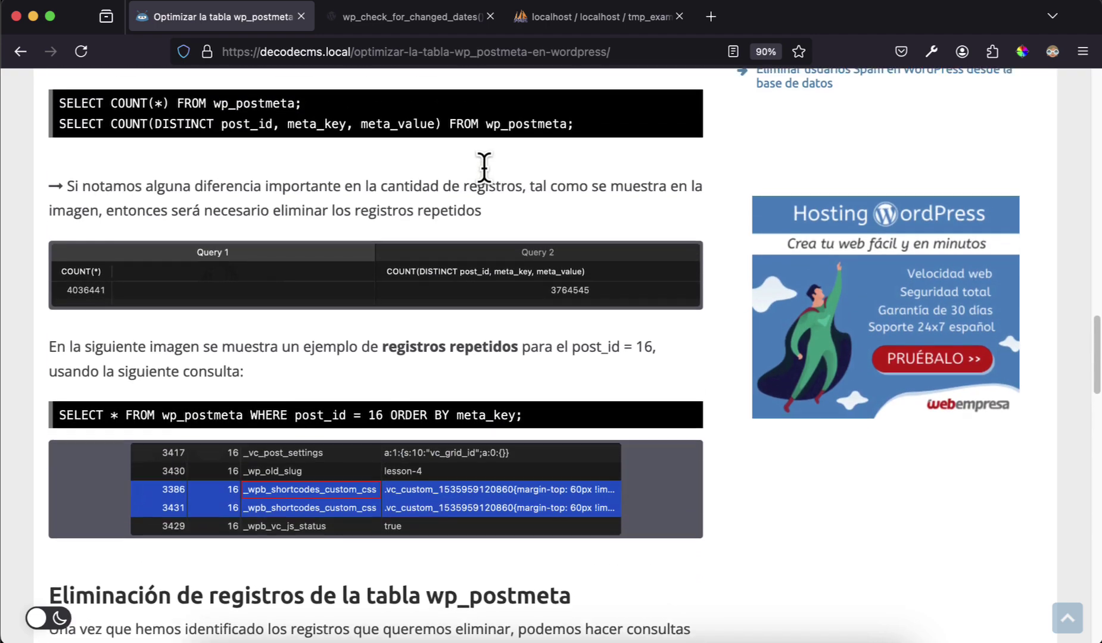
{"action": "scroll", "coordinate": [485, 168], "scroll_direction": "up", "scroll_amount": 2}
{"action": "scroll", "coordinate": [486, 174], "scroll_direction": "up", "scroll_amount": 3}
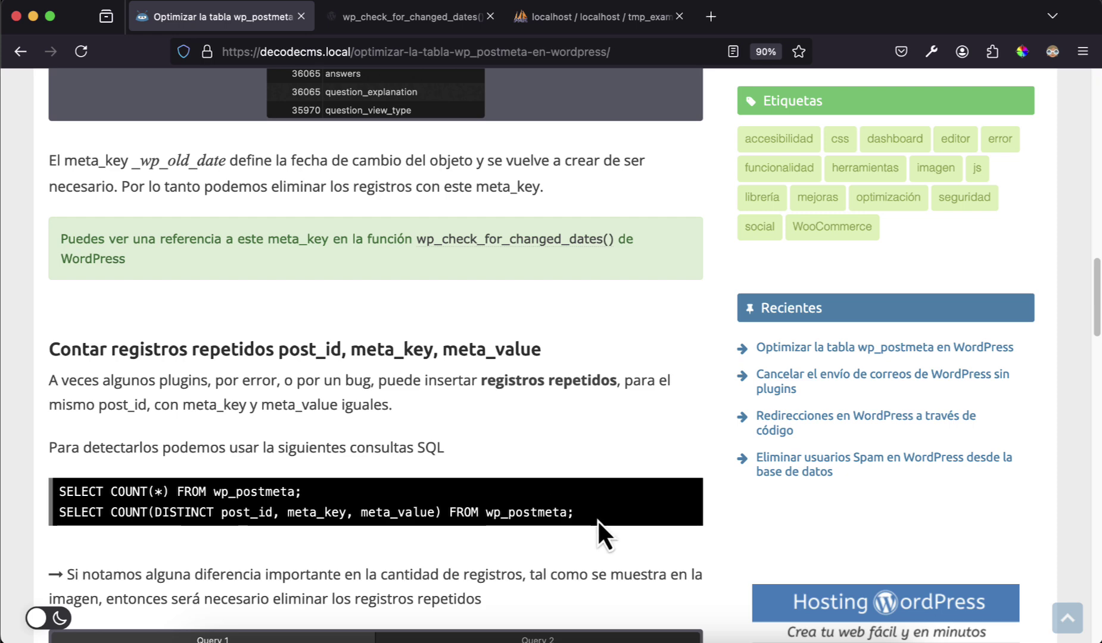
{"action": "left_click_drag", "start_coordinate": [598, 521], "coordinate": [59, 492]}
{"action": "key", "text": "super+c"}
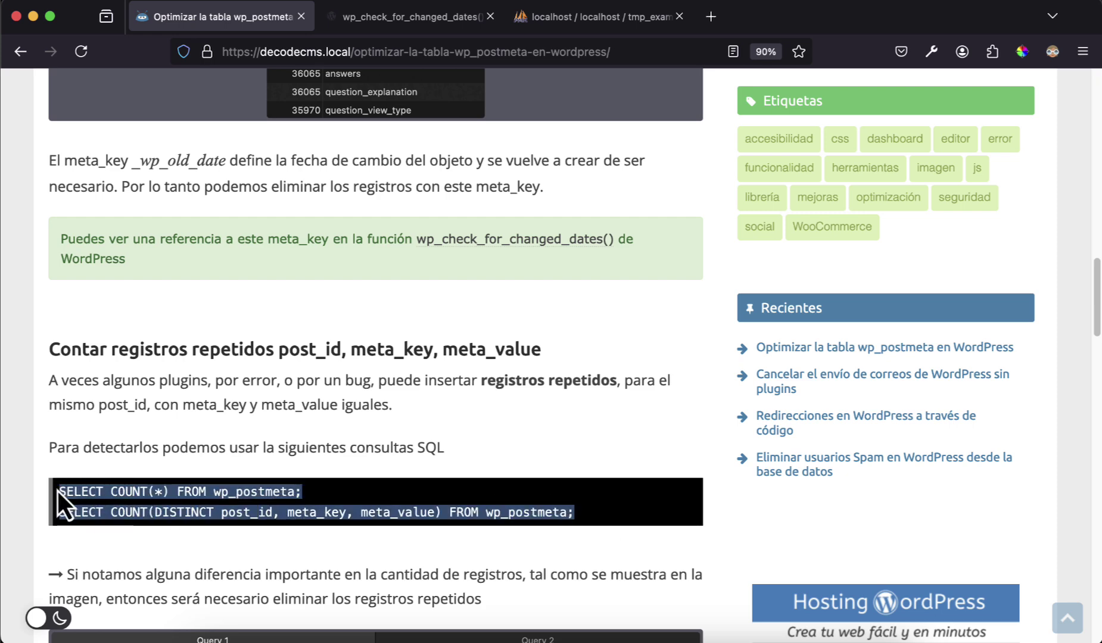
- In phpMyAdmin, open an SQL query for the tmp_example database and paste the two copied COUNT queries
{"action": "left_click", "coordinate": [547, 27]}
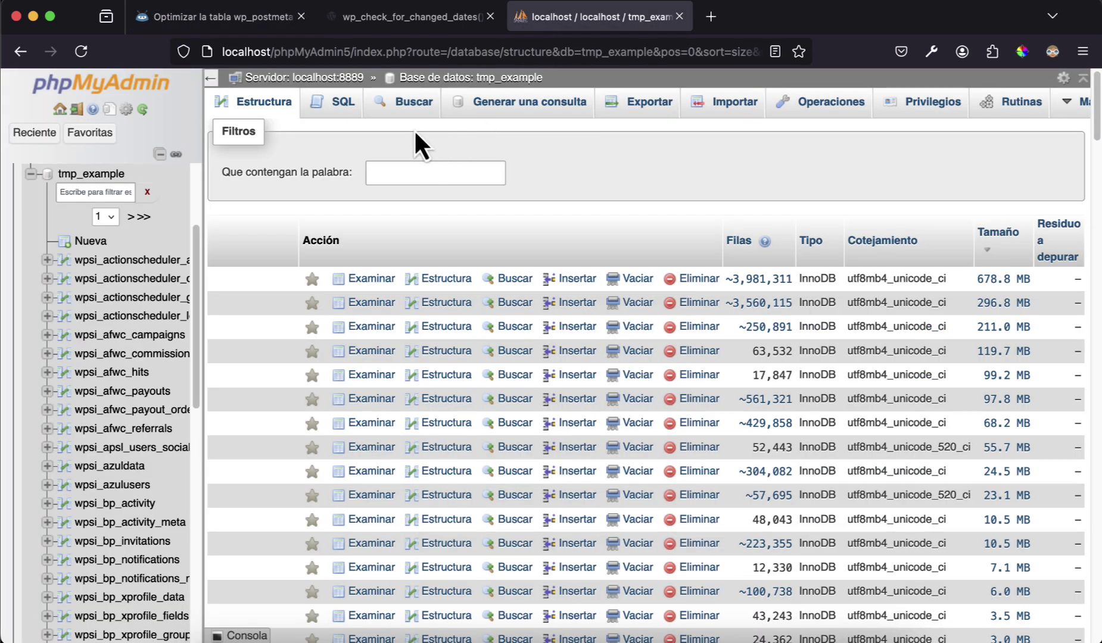
{"action": "left_click", "coordinate": [342, 104]}
{"action": "key", "text": "super+v"}
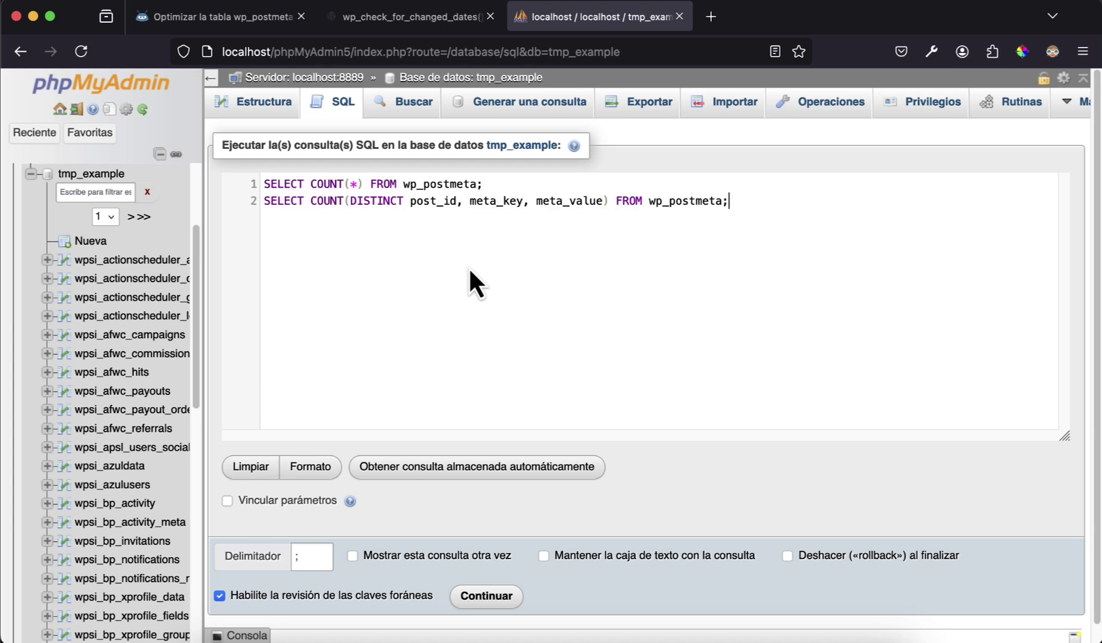
- Examine the total COUNT query and the DISTINCT fields post_id, meta_key and meta_value in the second one
{"action": "left_click_drag", "start_coordinate": [484, 184], "coordinate": [244, 188]}
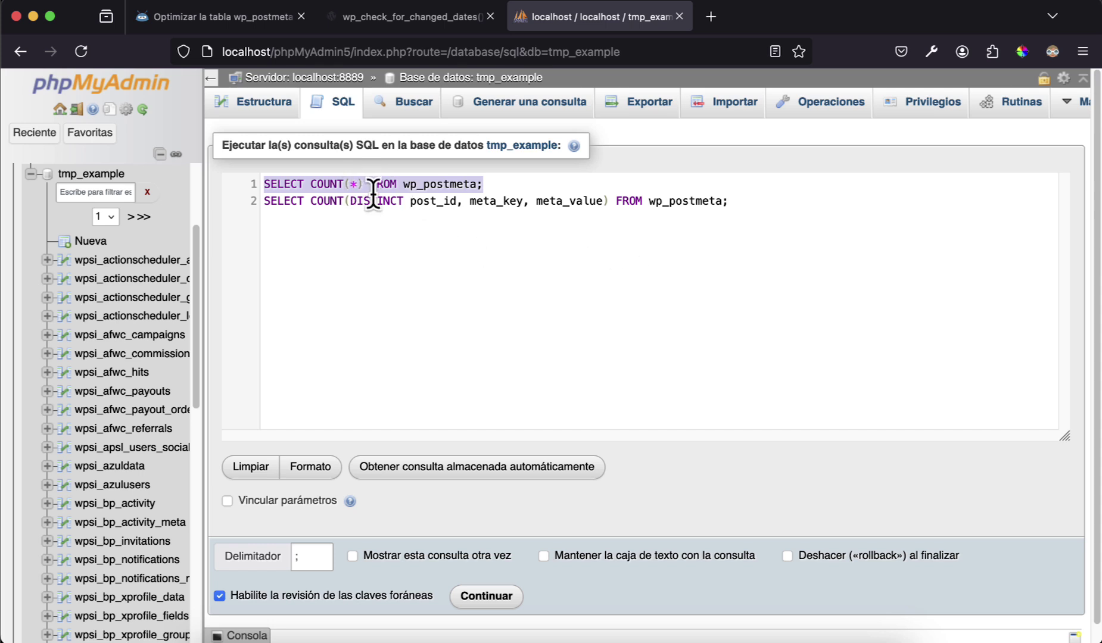
{"action": "left_click", "coordinate": [444, 234]}
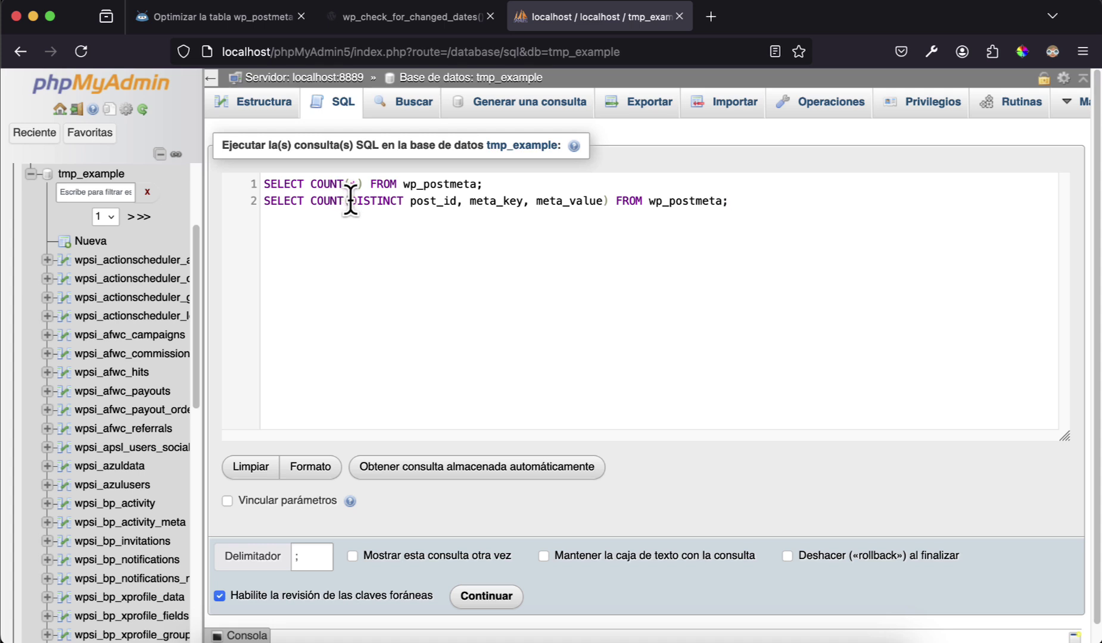
{"action": "left_click_drag", "start_coordinate": [350, 203], "coordinate": [588, 189]}
{"action": "left_click", "coordinate": [554, 236]}
{"action": "double_click", "coordinate": [430, 200]}
{"action": "double_click", "coordinate": [497, 201]}
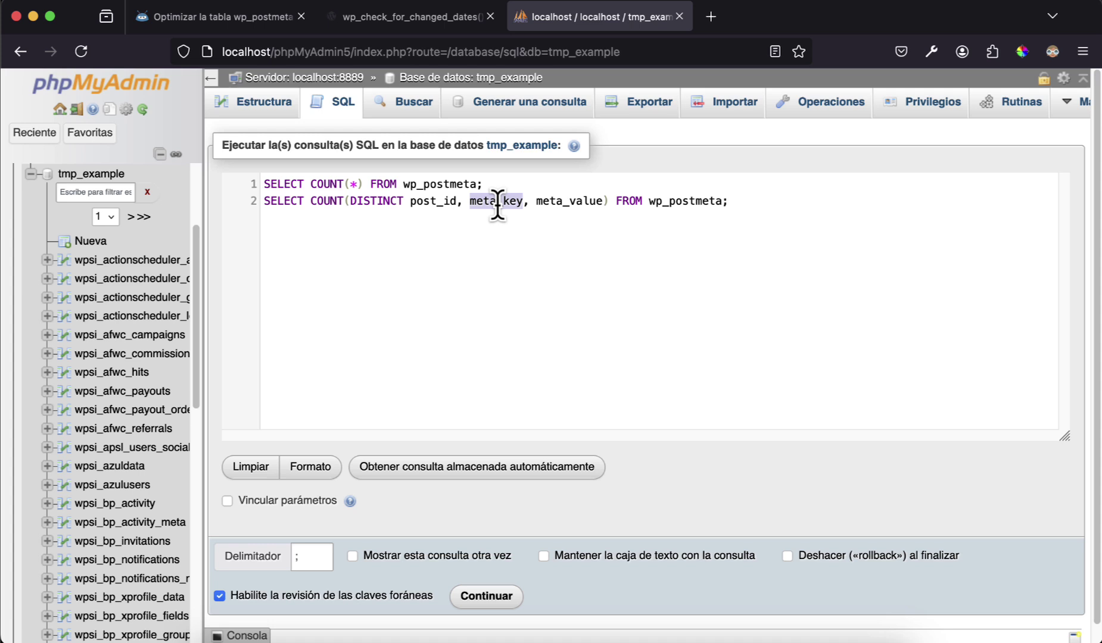
{"action": "double_click", "coordinate": [592, 202]}
{"action": "left_click", "coordinate": [788, 200]}
{"action": "double_click", "coordinate": [553, 201]}
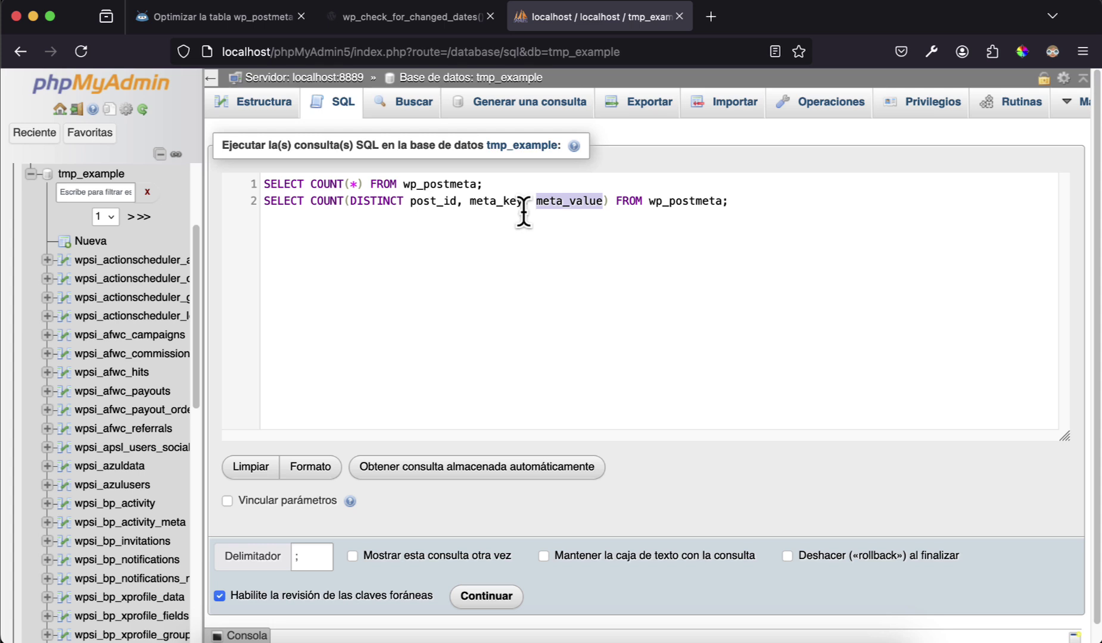
{"action": "left_click", "coordinate": [729, 201]}
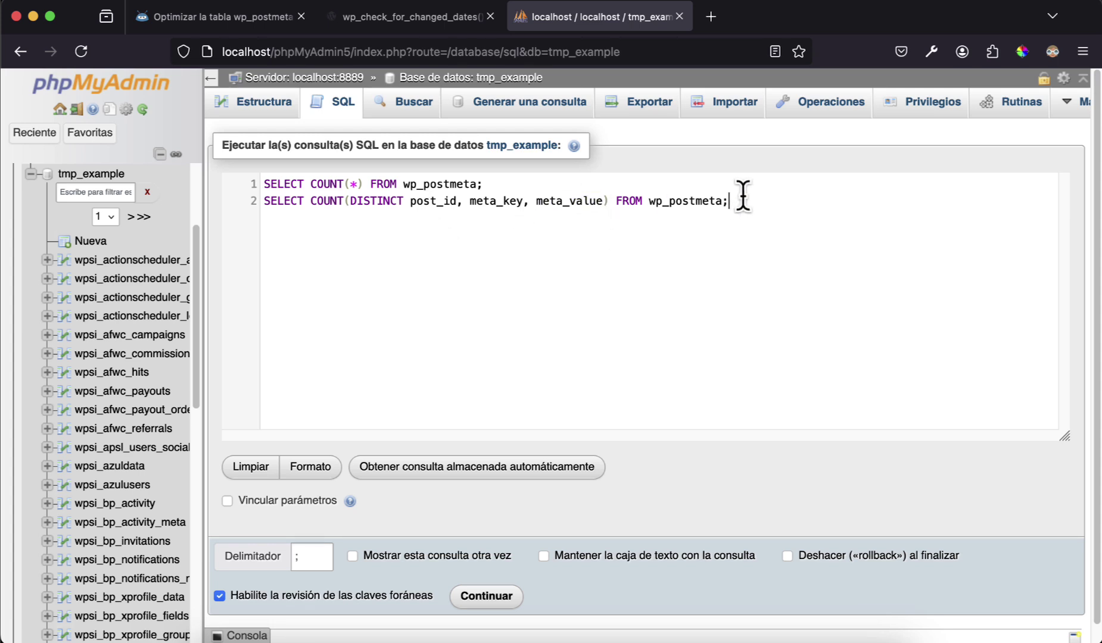
- Try to run both COUNT queries against the wp_postmeta table and return to the query text
{"action": "left_click", "coordinate": [579, 182]}
{"action": "left_click", "coordinate": [496, 604]}
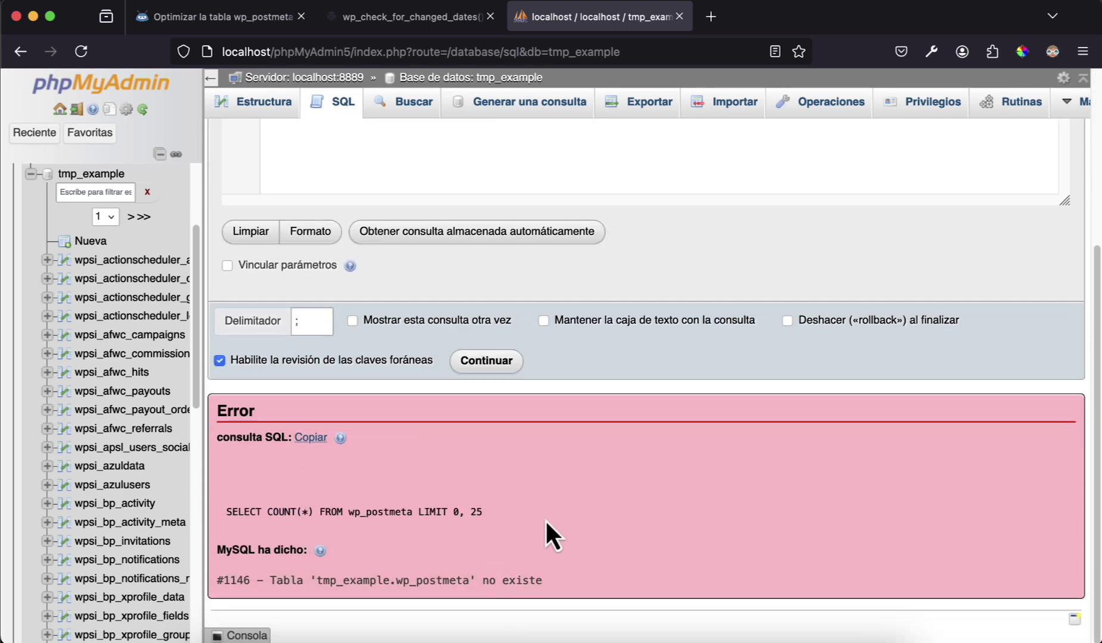
{"action": "scroll", "coordinate": [545, 519], "scroll_direction": "up", "scroll_amount": 1}
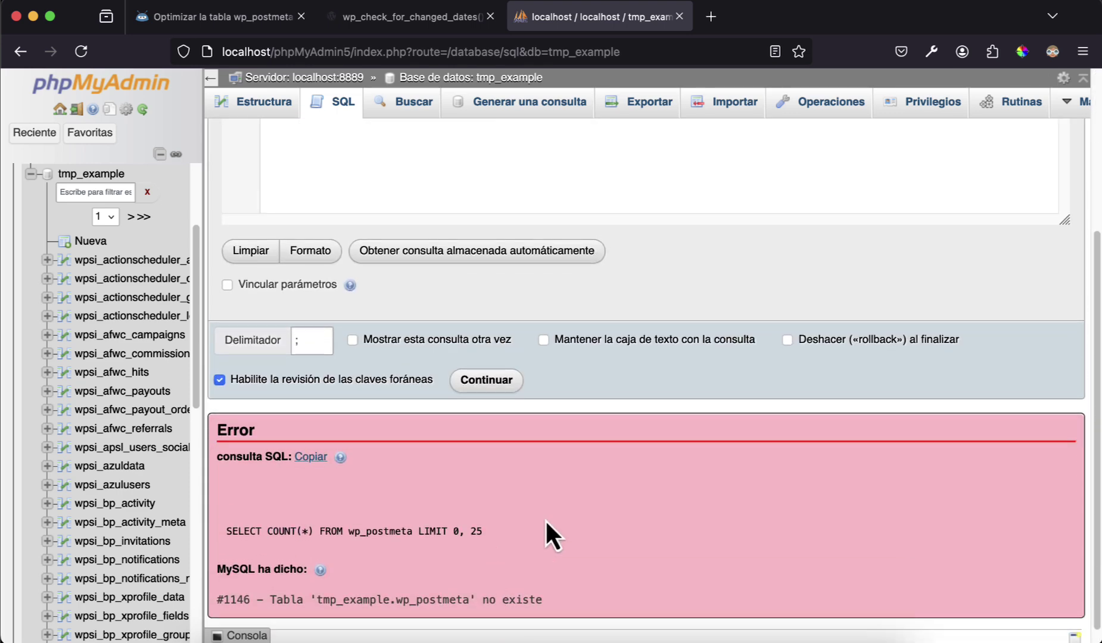
{"action": "scroll", "coordinate": [545, 520], "scroll_direction": "up", "scroll_amount": 5}
{"action": "scroll", "coordinate": [546, 519], "scroll_direction": "down", "scroll_amount": 1}
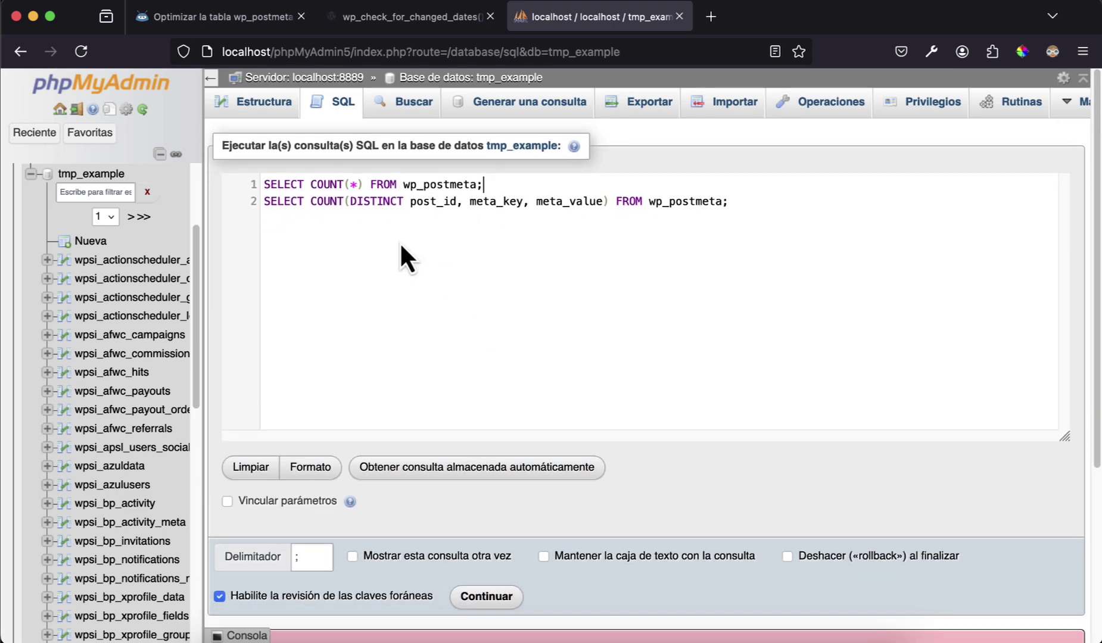
- Change the table name to wpsi_postmeta in both COUNT queries, run them and compare the total with the distinct count
{"action": "left_click", "coordinate": [416, 184]}
{"action": "type", "text": "si"}
{"action": "key", "text": "Escape"}
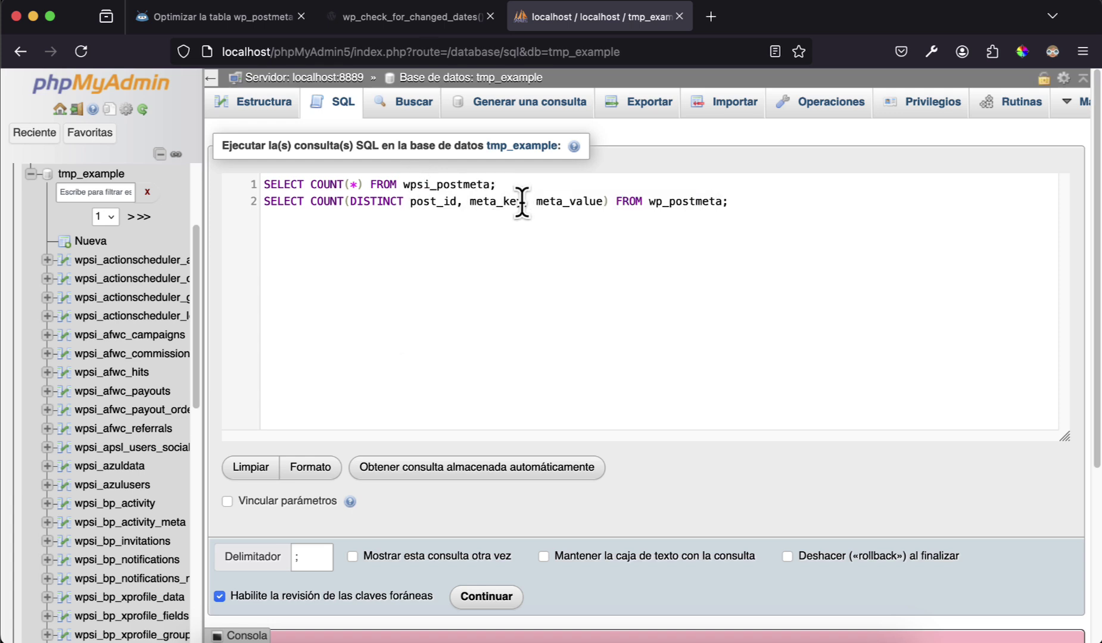
{"action": "left_click", "coordinate": [662, 201]}
{"action": "type", "text": "si"}
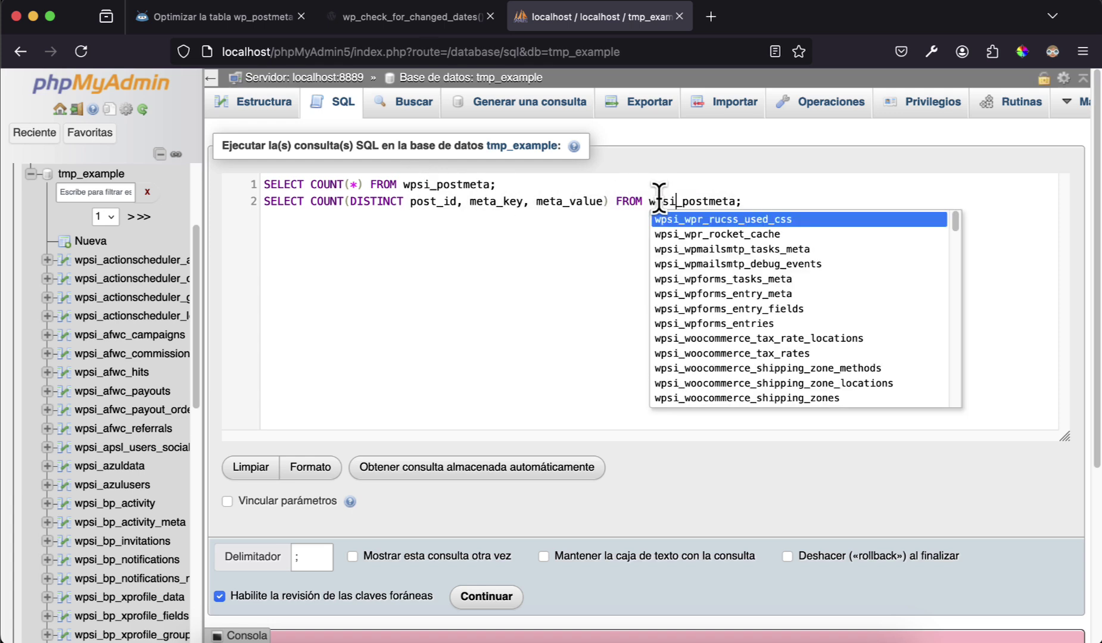
{"action": "left_click", "coordinate": [504, 257]}
{"action": "left_click", "coordinate": [499, 590]}
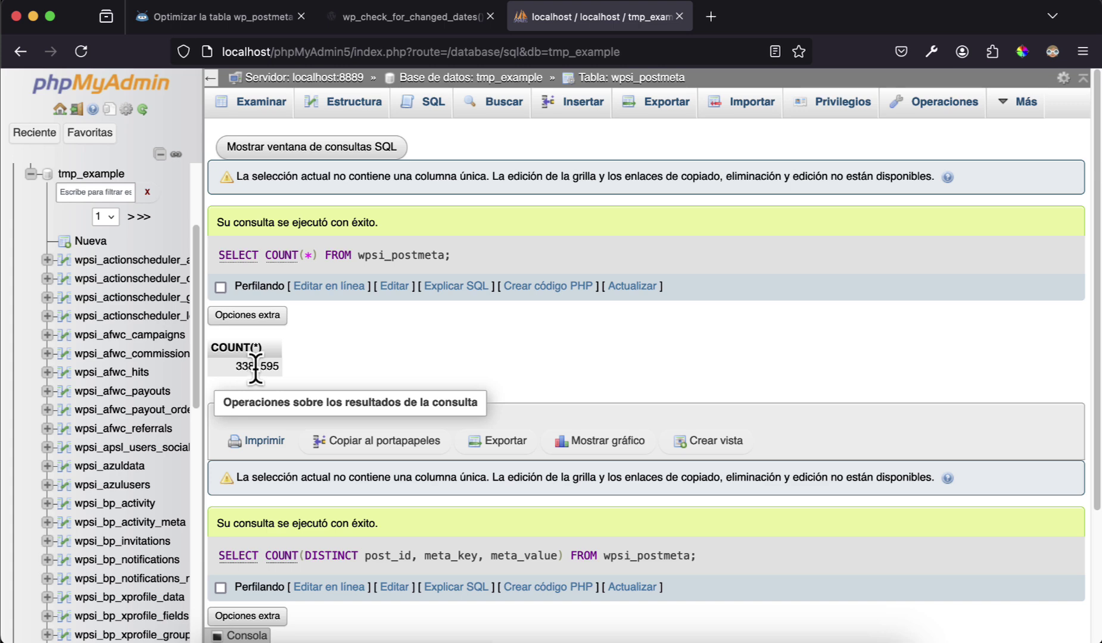
{"action": "scroll", "coordinate": [319, 371], "scroll_direction": "down", "scroll_amount": 5}
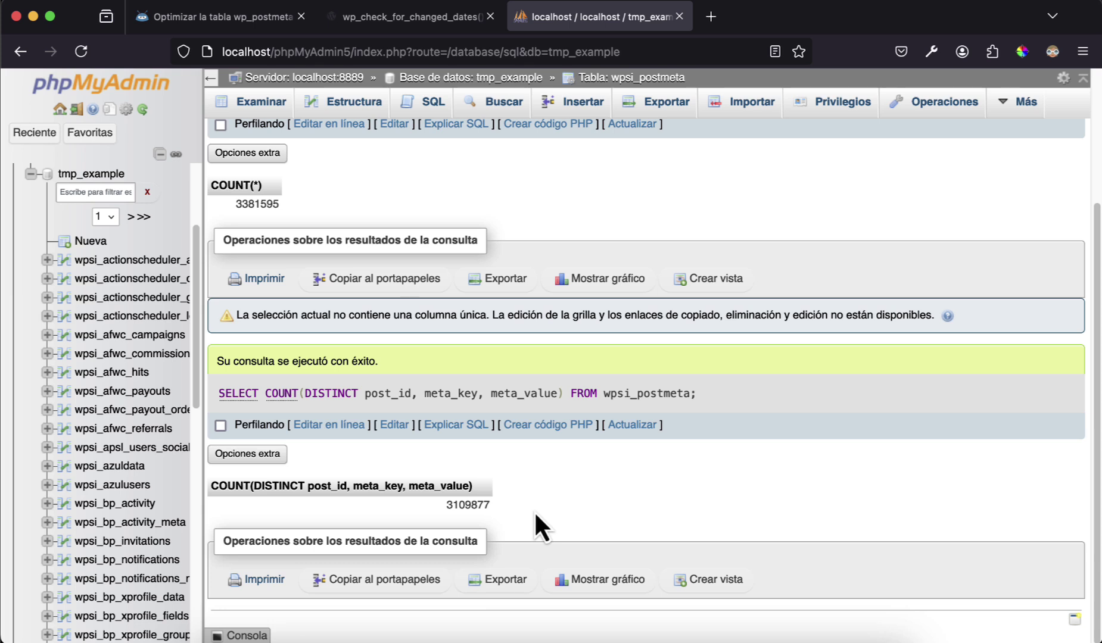
{"action": "scroll", "coordinate": [583, 435], "scroll_direction": "up", "scroll_amount": 3}
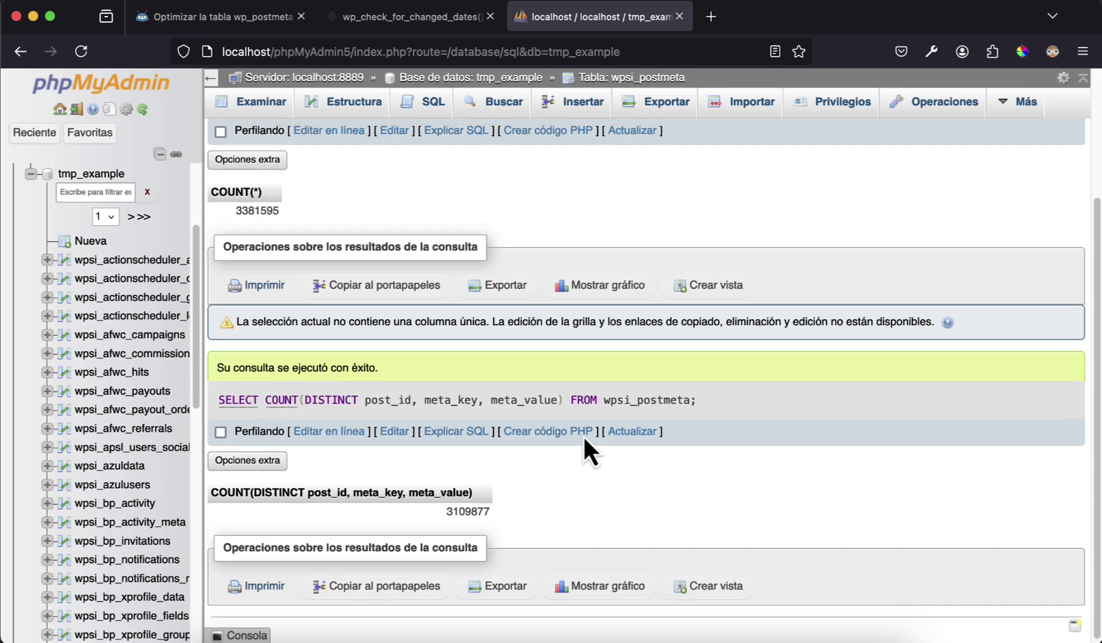
{"action": "scroll", "coordinate": [582, 435], "scroll_direction": "up", "scroll_amount": 1}
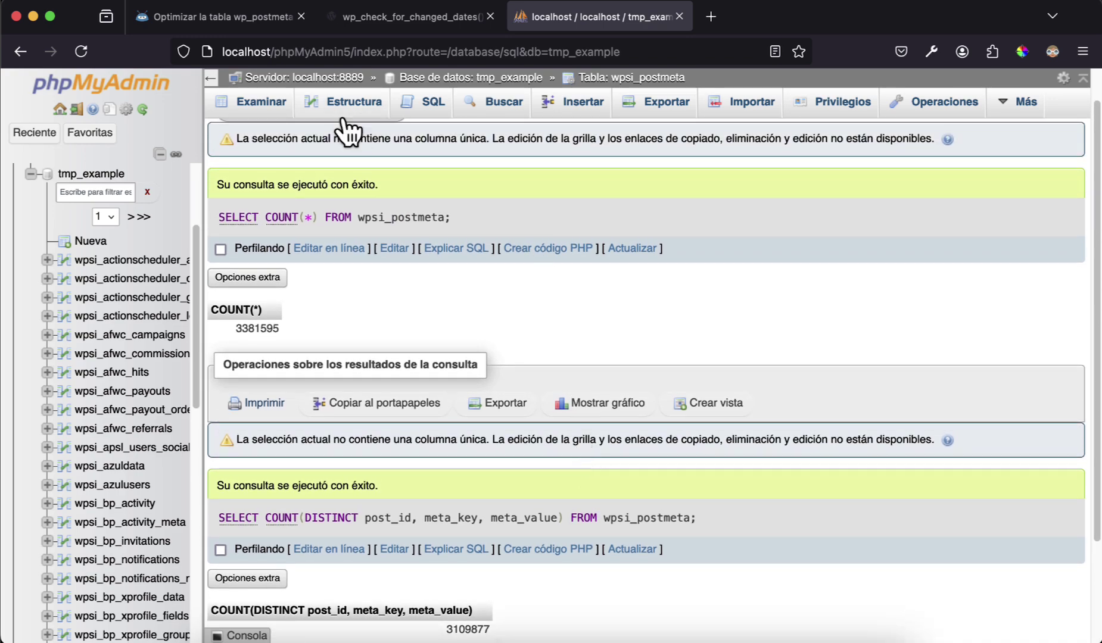
- In the article's section on deleting repeated records, copy the temporary table, TRUNCATE and INSERT queries
{"action": "left_click", "coordinate": [251, 27]}
{"action": "scroll", "coordinate": [418, 263], "scroll_direction": "down", "scroll_amount": 10}
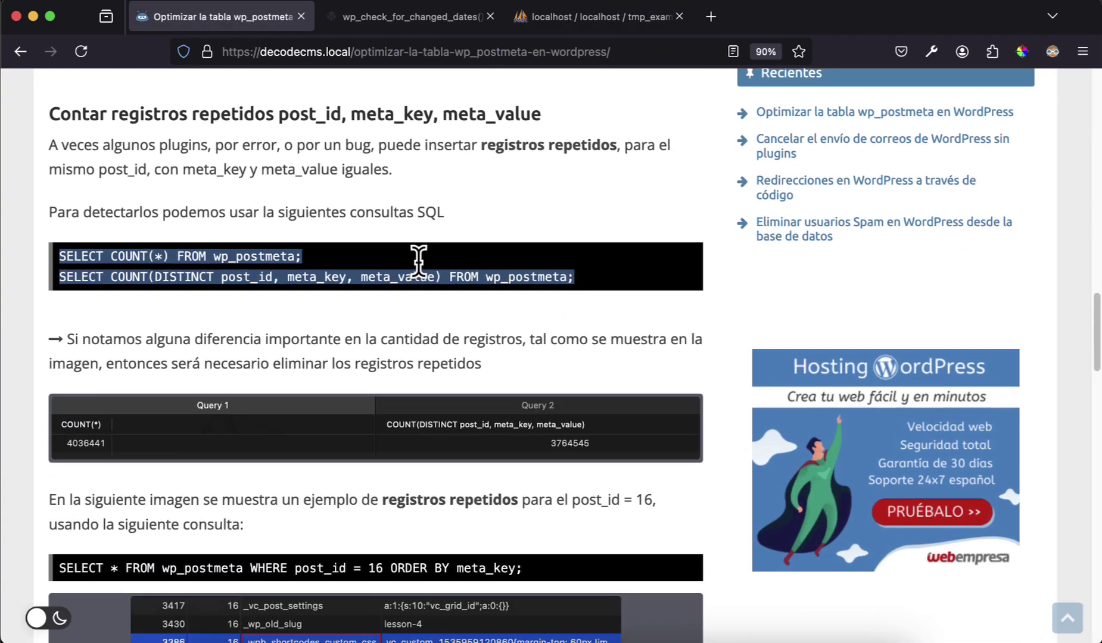
{"action": "scroll", "coordinate": [419, 263], "scroll_direction": "down", "scroll_amount": 5}
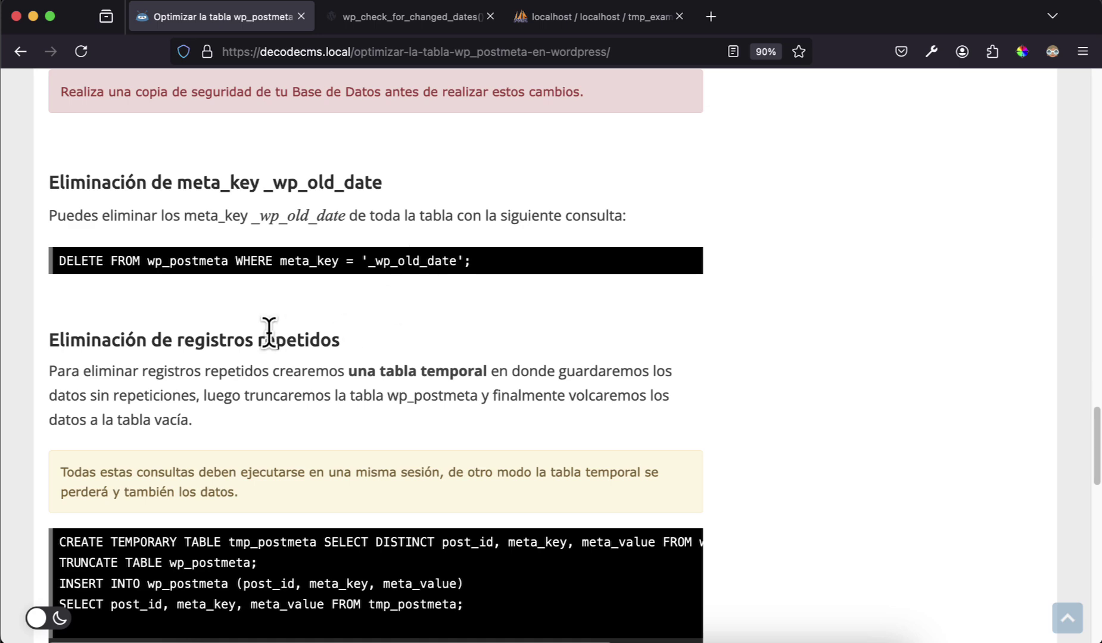
{"action": "scroll", "coordinate": [292, 376], "scroll_direction": "down", "scroll_amount": 2}
{"action": "scroll", "coordinate": [357, 417], "scroll_direction": "down", "scroll_amount": 1}
{"action": "left_click_drag", "start_coordinate": [496, 499], "coordinate": [59, 420]}
{"action": "key", "text": "super+c"}
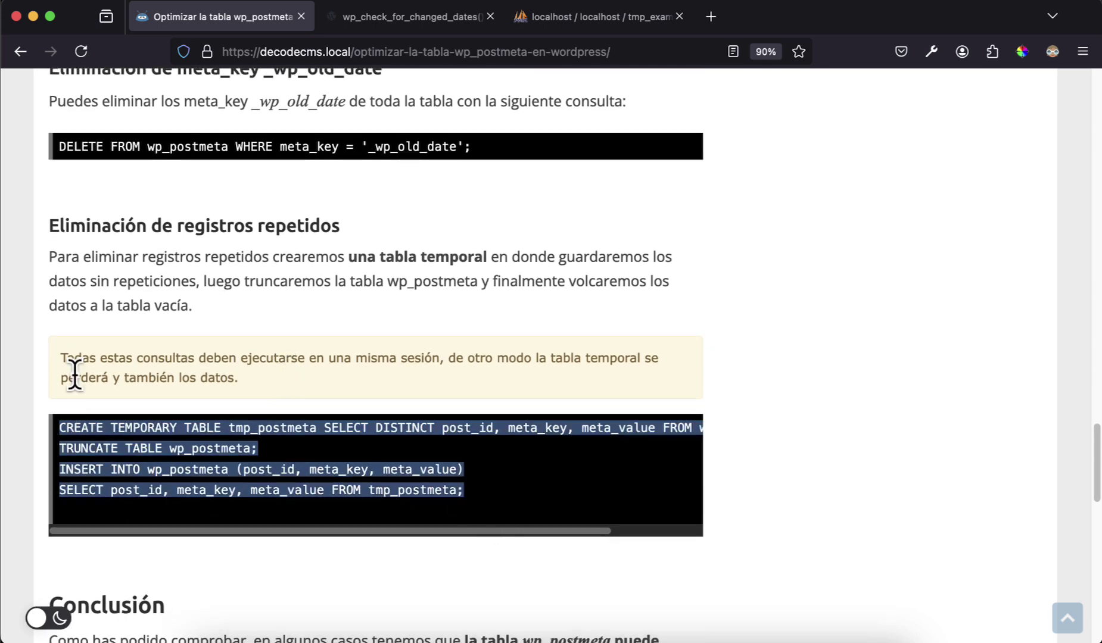
- In phpMyAdmin, replace the default query for the wpsi_postmeta table with the copied temporary table, TRUNCATE and INSERT queries
{"action": "left_click", "coordinate": [540, 17]}
{"action": "scroll", "coordinate": [464, 301], "scroll_direction": "up", "scroll_amount": 1}
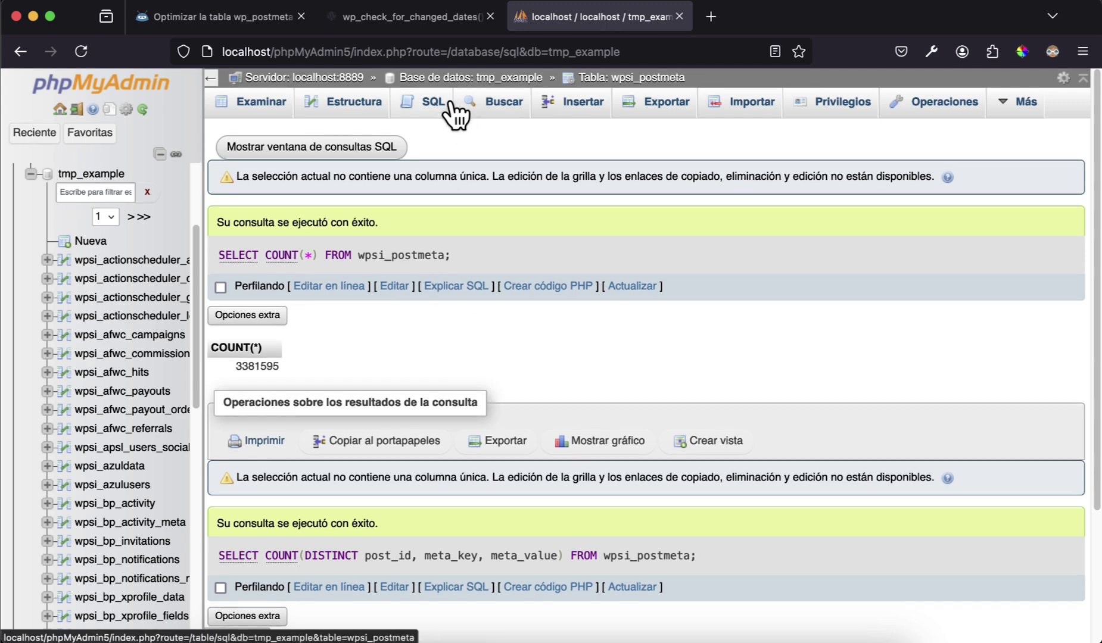
{"action": "left_click", "coordinate": [439, 100]}
{"action": "key", "text": "super+a"}
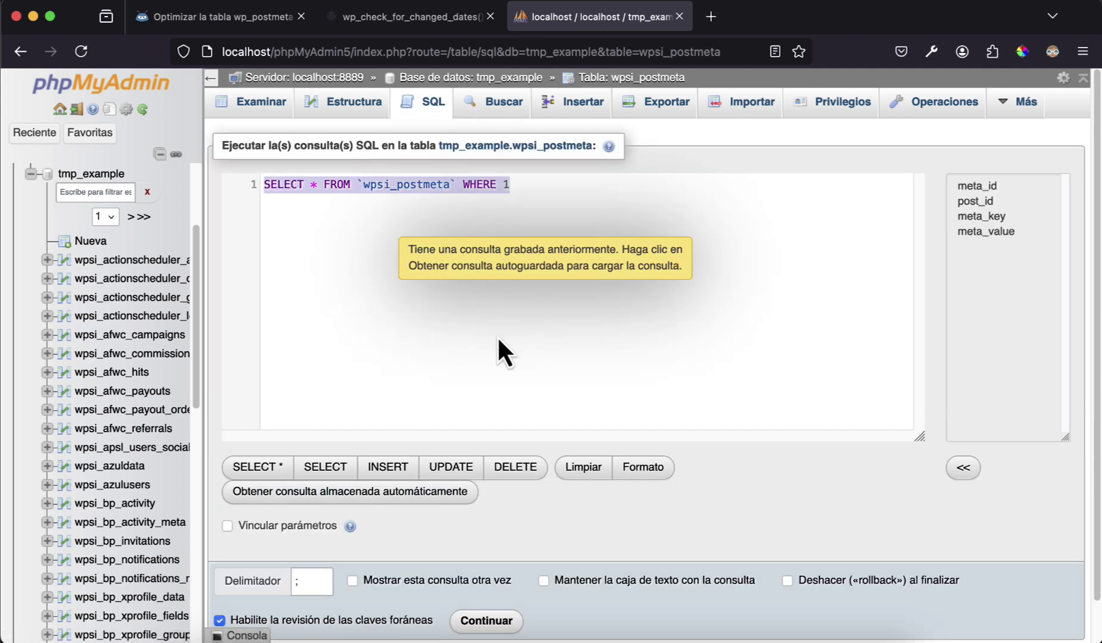
{"action": "key", "text": "super+v"}
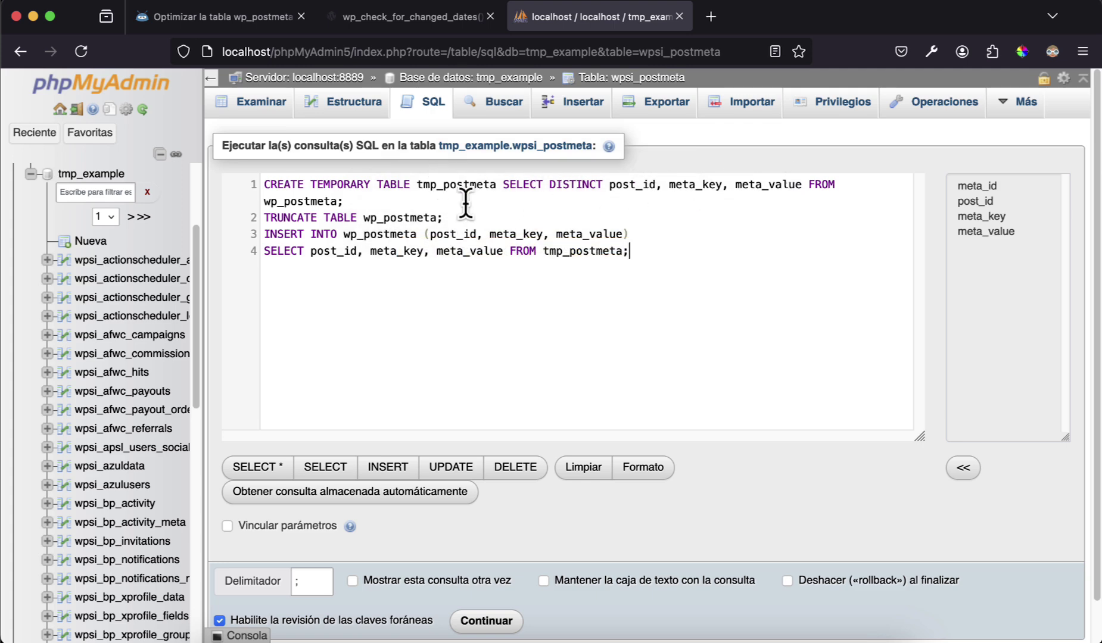
- Change the table name to wpsi_postmeta in the CREATE TEMPORARY TABLE, TRUNCATE and INSERT INTO statements
{"action": "left_click", "coordinate": [276, 201]}
{"action": "type", "text": "si"}
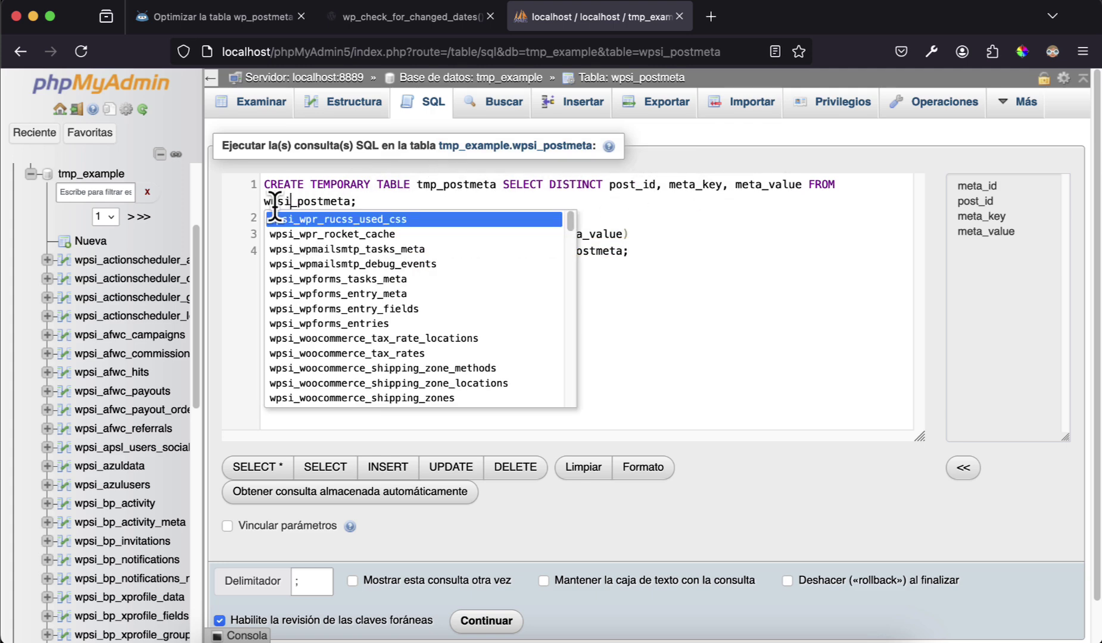
{"action": "key", "text": "Escape"}
{"action": "left_click", "coordinate": [377, 218]}
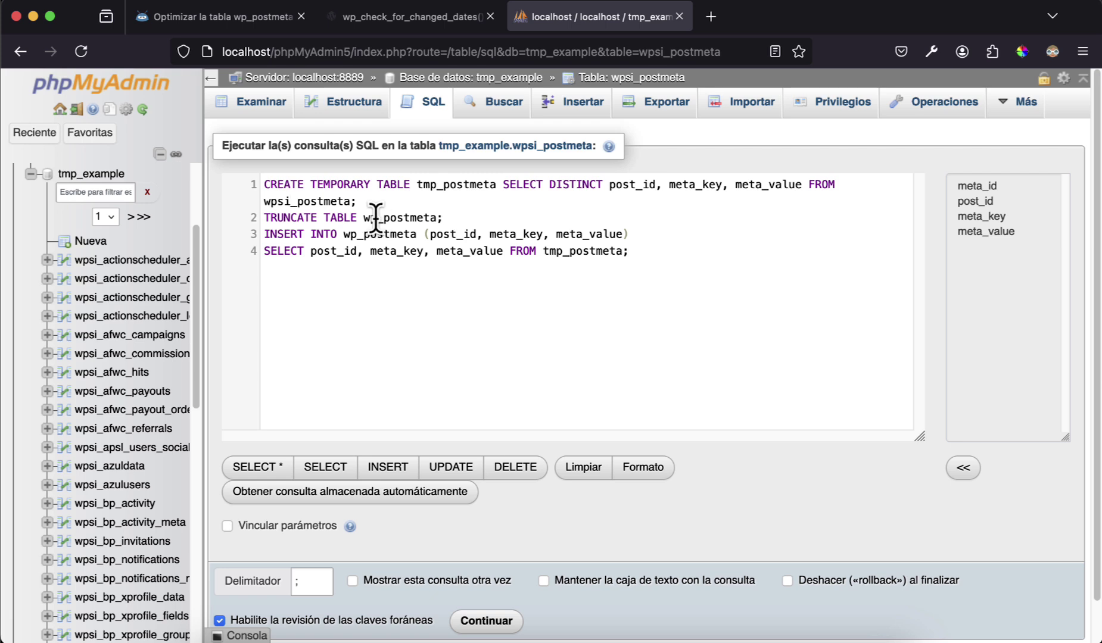
{"action": "type", "text": "si"}
{"action": "key", "text": "Escape"}
{"action": "left_click", "coordinate": [356, 234]}
{"action": "type", "text": "si"}
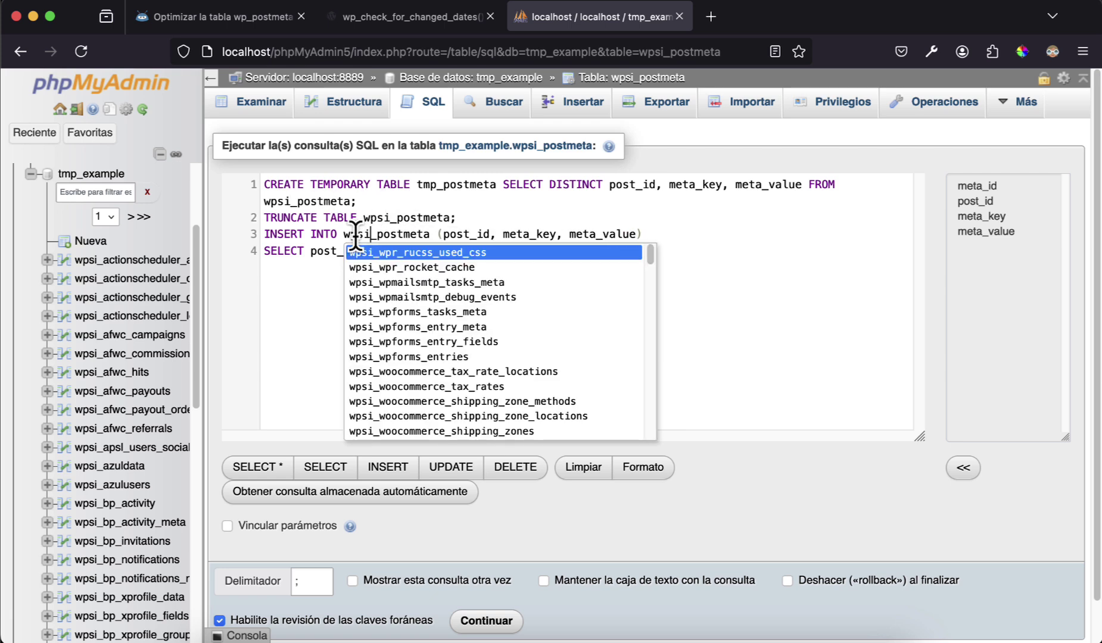
{"action": "key", "text": "Escape"}
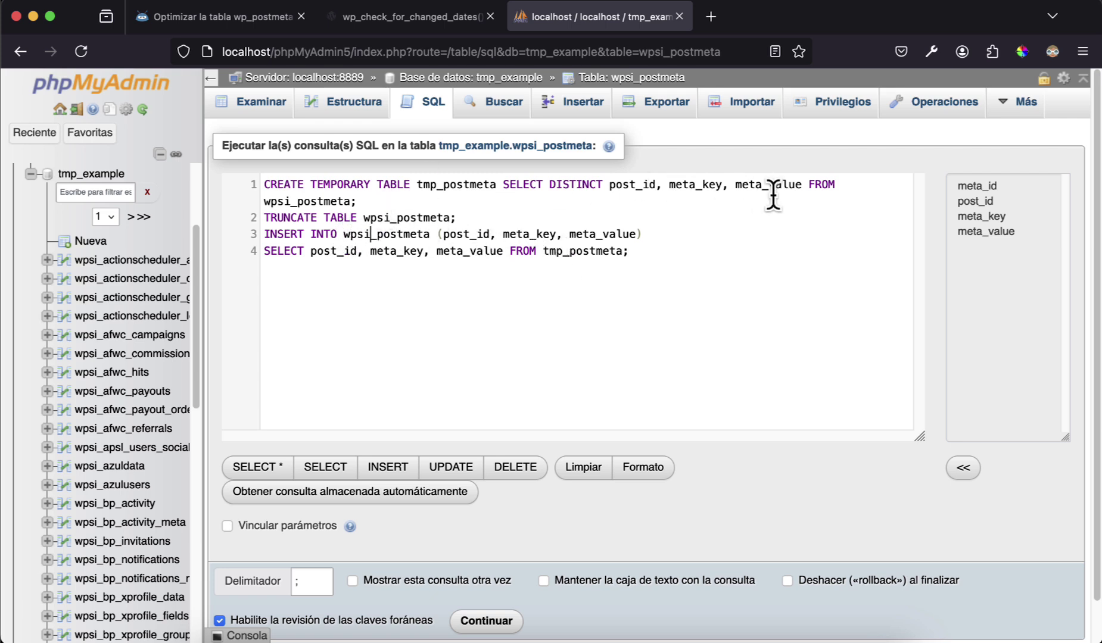
- Check the wpsi_postmeta references and review the CREATE TEMPORARY TABLE and TRUNCATE statements
{"action": "double_click", "coordinate": [305, 202]}
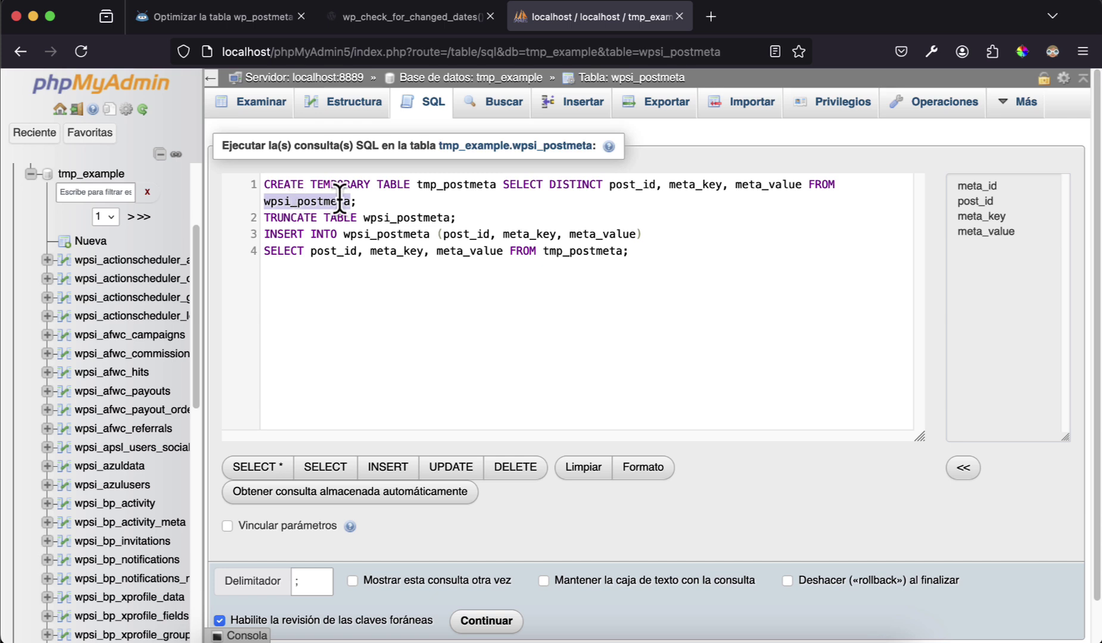
{"action": "left_click", "coordinate": [243, 178]}
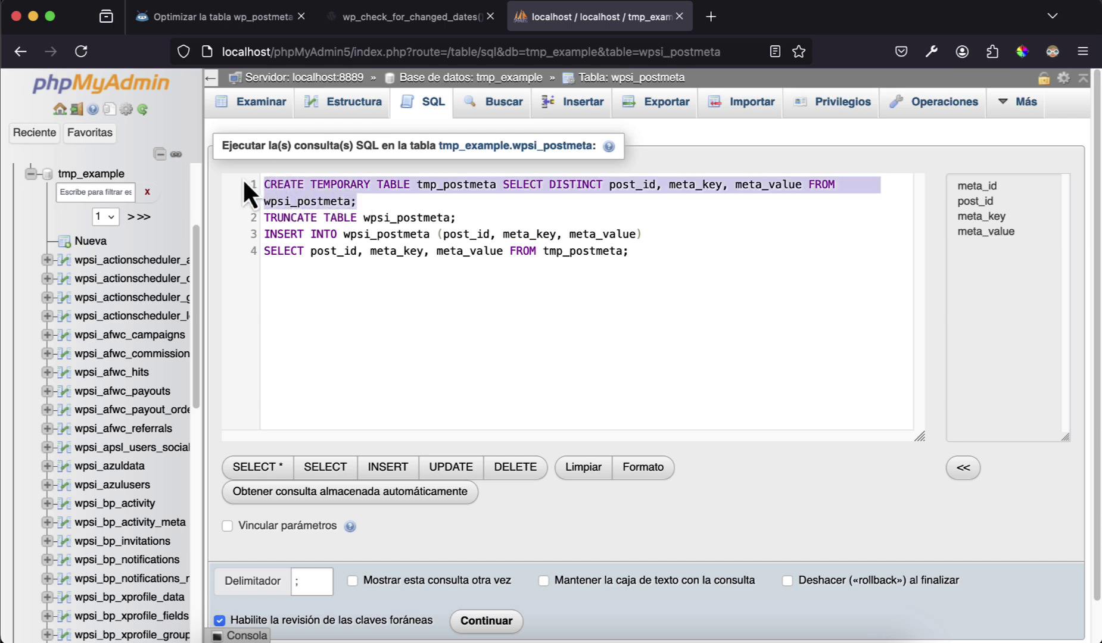
{"action": "left_click_drag", "start_coordinate": [468, 218], "coordinate": [269, 219]}
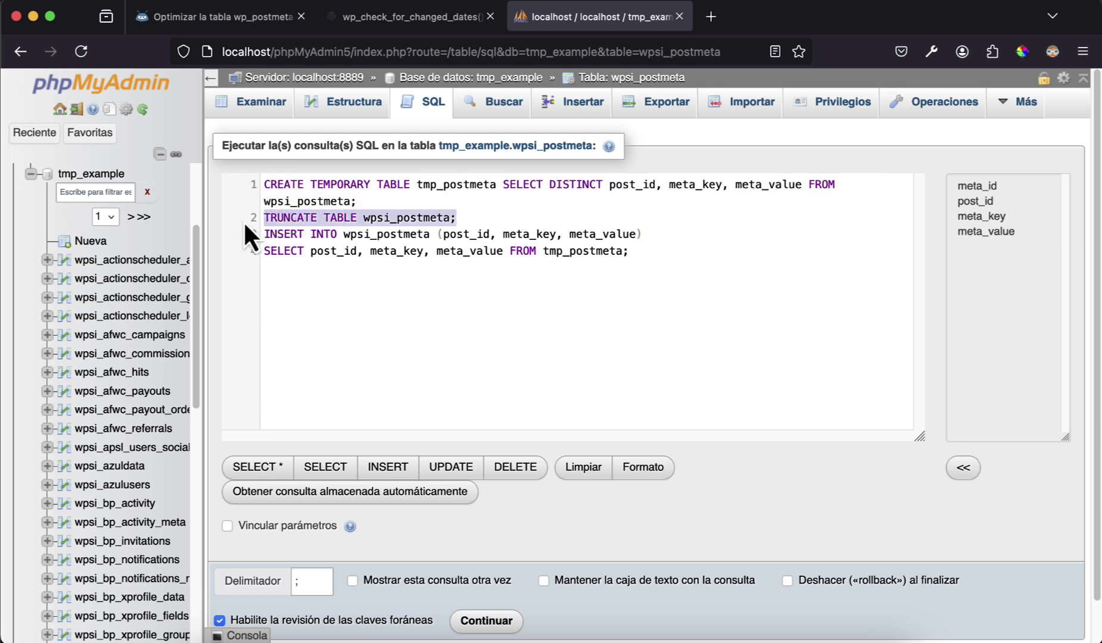
{"action": "left_click", "coordinate": [371, 233]}
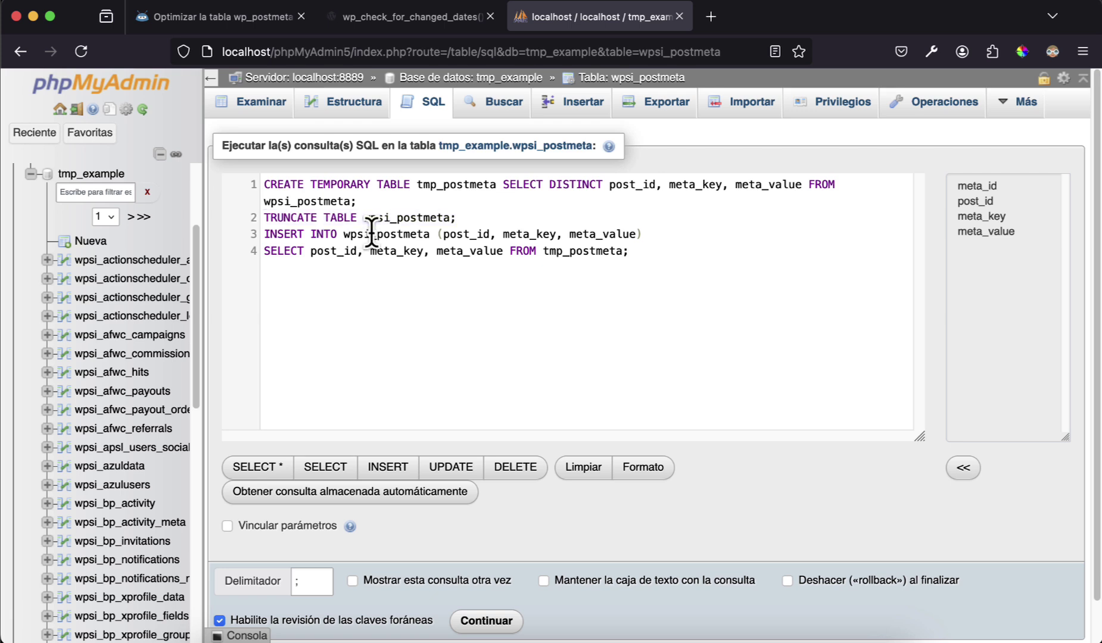
{"action": "double_click", "coordinate": [371, 233]}
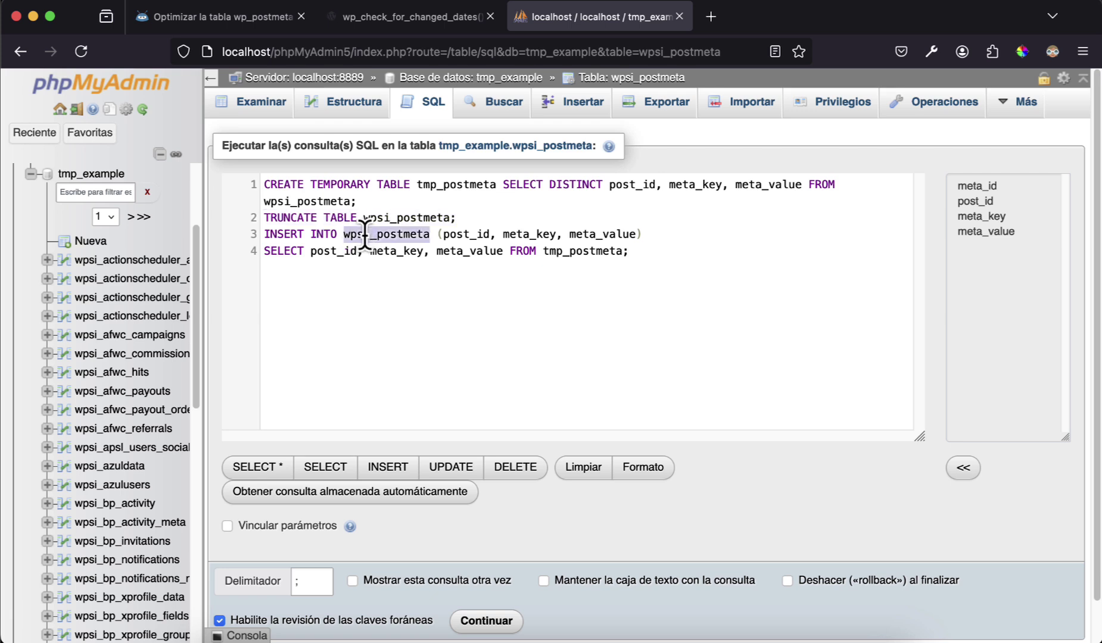
{"action": "left_click", "coordinate": [518, 277]}
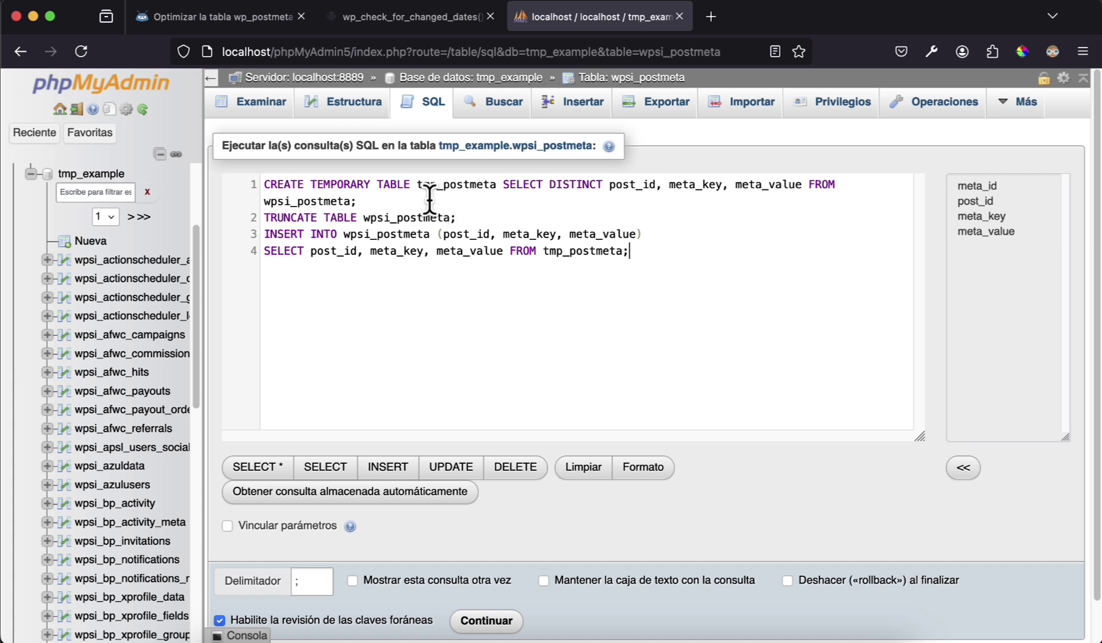
{"action": "left_click_drag", "start_coordinate": [356, 202], "coordinate": [225, 186]}
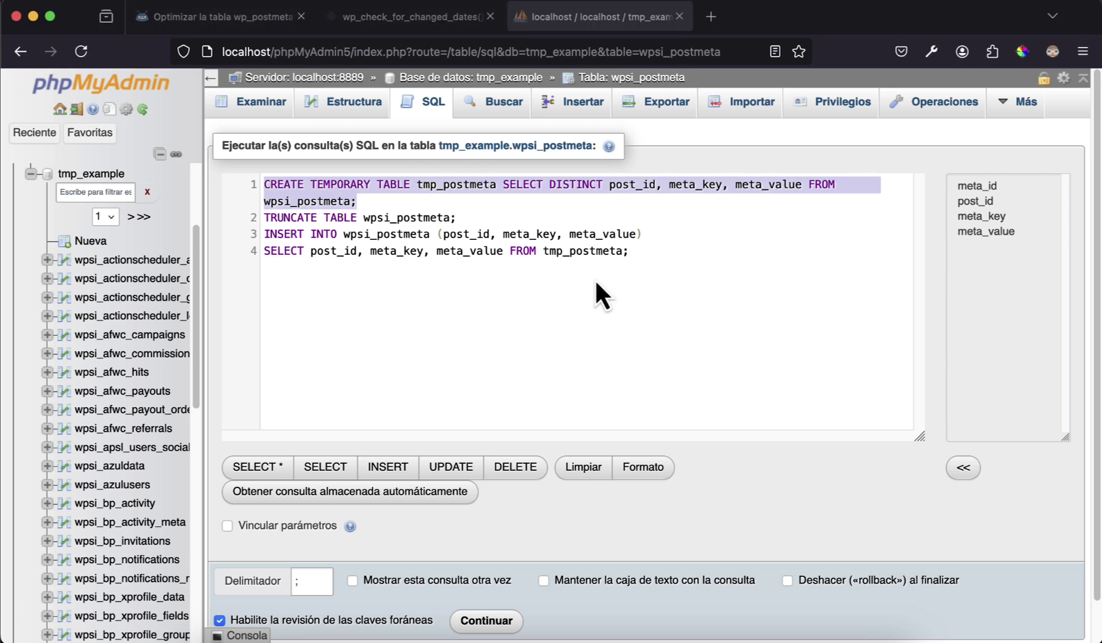
{"action": "left_click", "coordinate": [466, 214]}
{"action": "left_click_drag", "start_coordinate": [458, 218], "coordinate": [255, 218]}
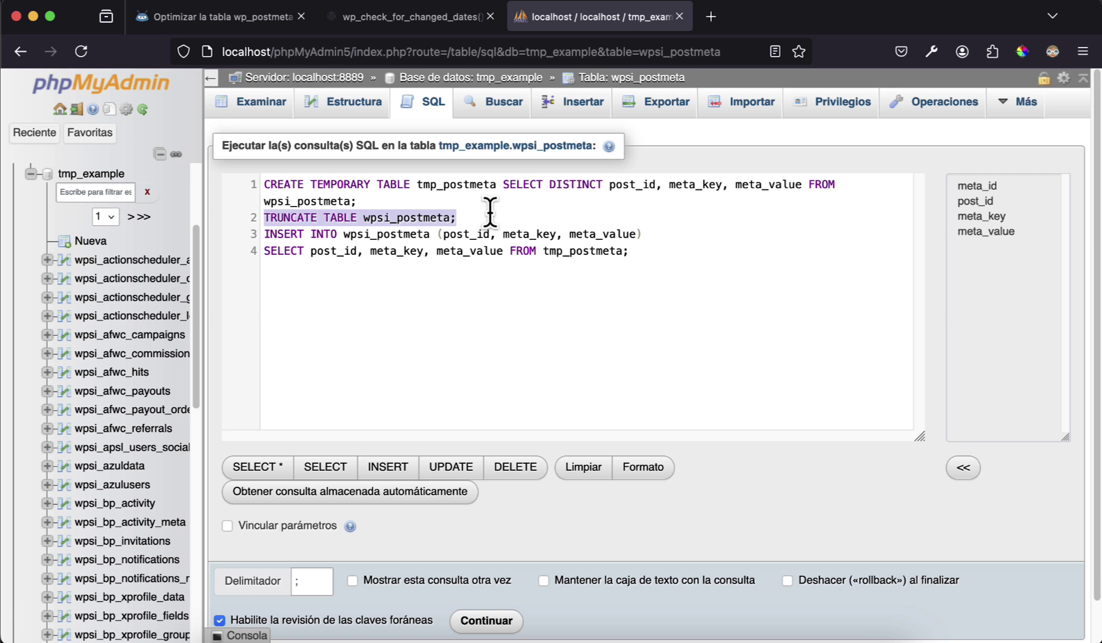
- Examine how the SELECT DISTINCT of post_id, meta_key and meta_value fills the temporary table tmp_postmeta
{"action": "double_click", "coordinate": [468, 185]}
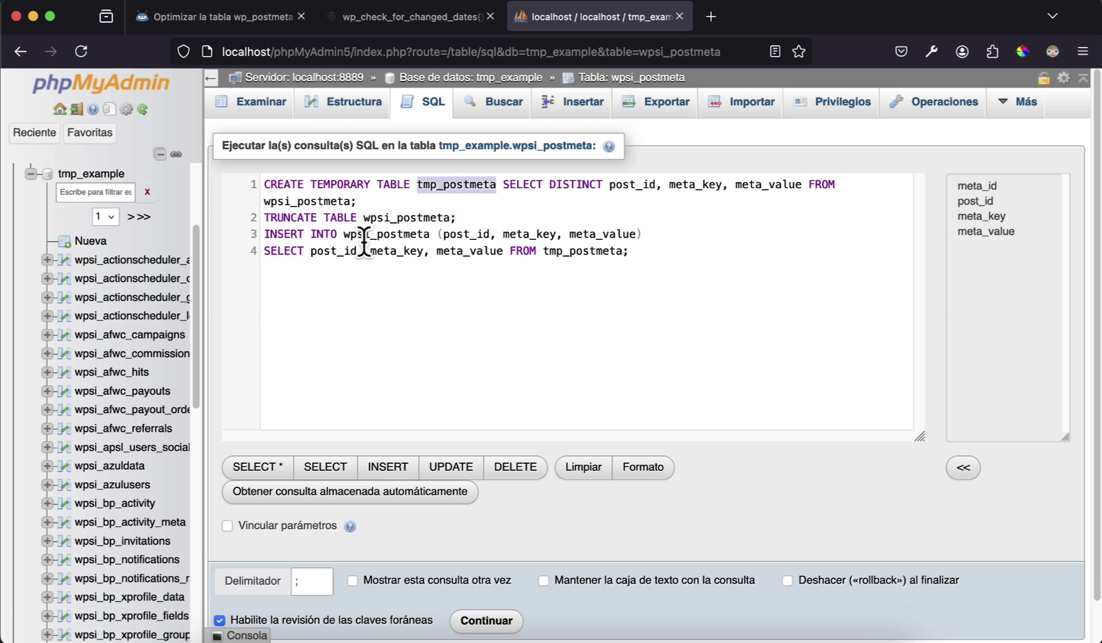
{"action": "left_click", "coordinate": [475, 197]}
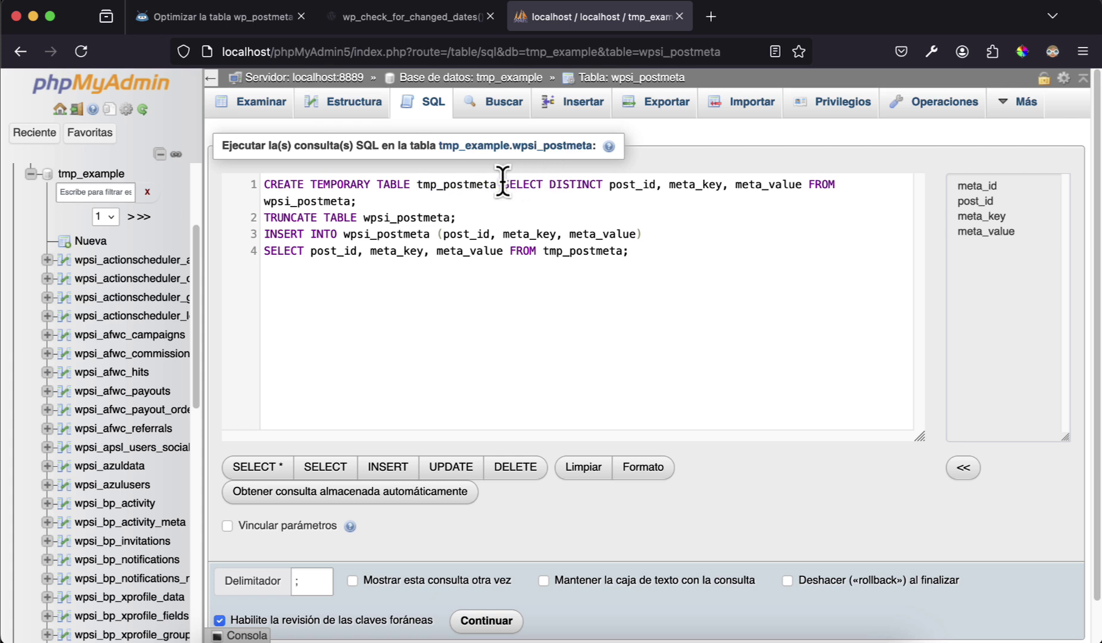
{"action": "left_click_drag", "start_coordinate": [504, 185], "coordinate": [561, 200]}
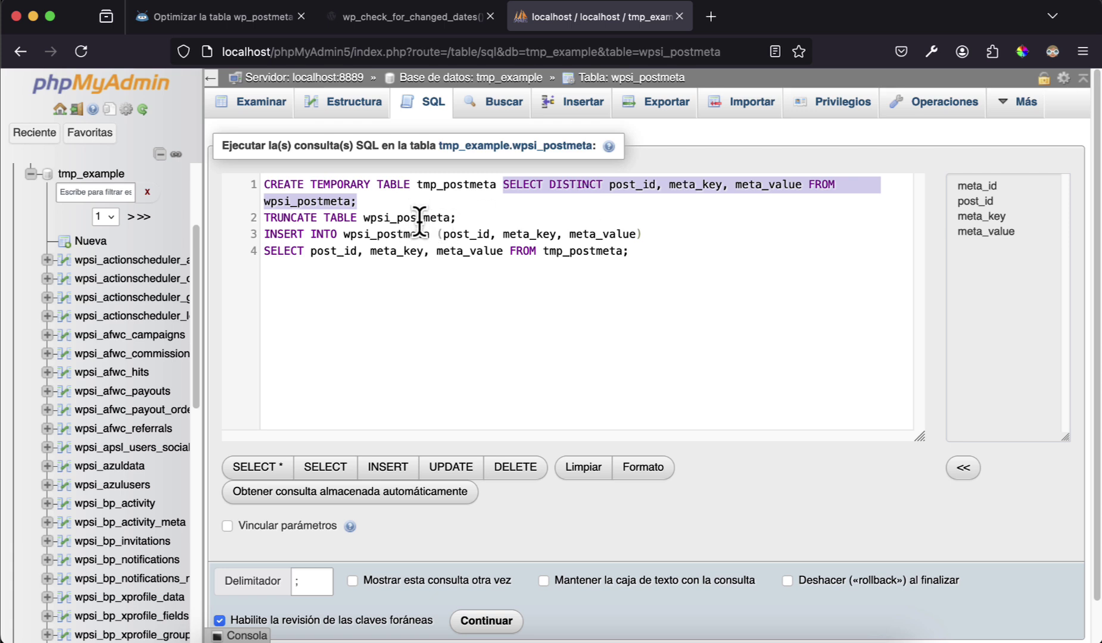
{"action": "double_click", "coordinate": [571, 188]}
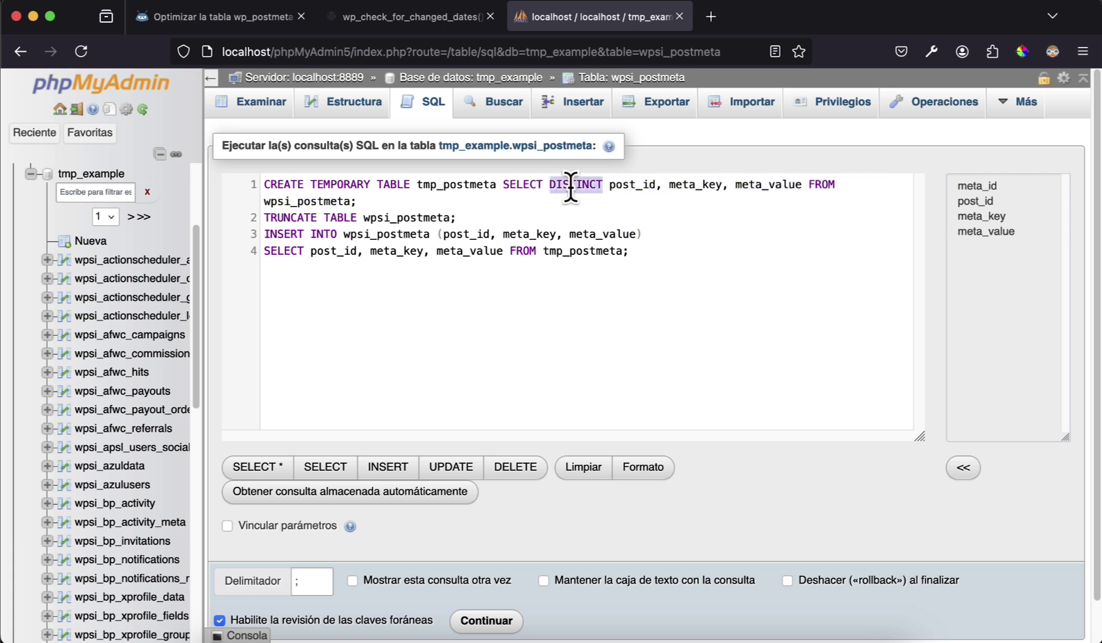
{"action": "left_click", "coordinate": [519, 189]}
{"action": "left_click_drag", "start_coordinate": [498, 186], "coordinate": [569, 202]}
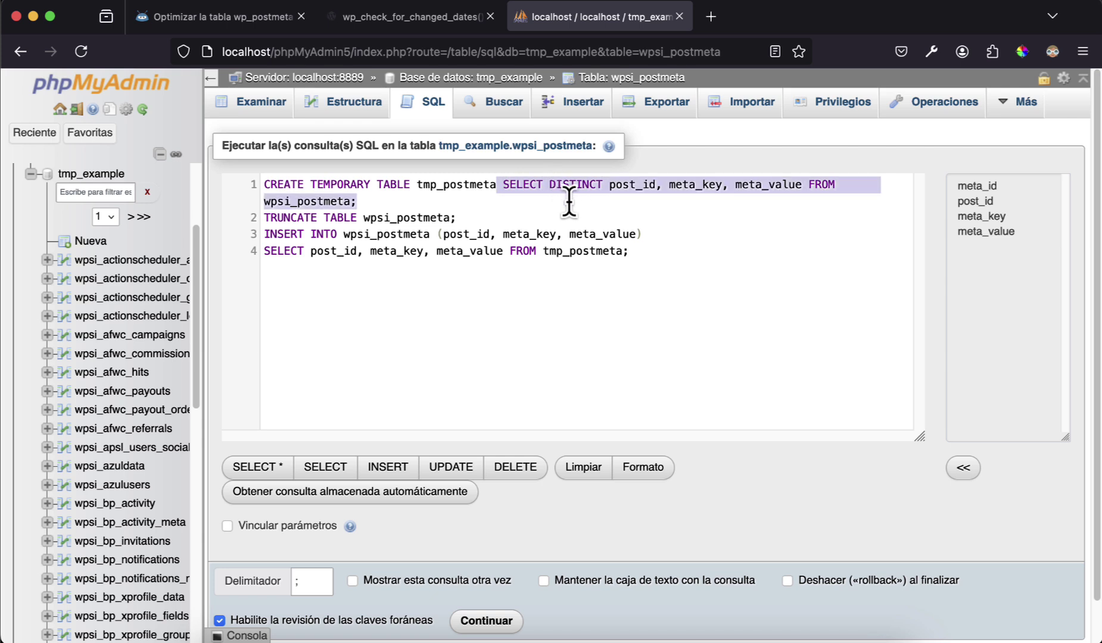
{"action": "double_click", "coordinate": [477, 186]}
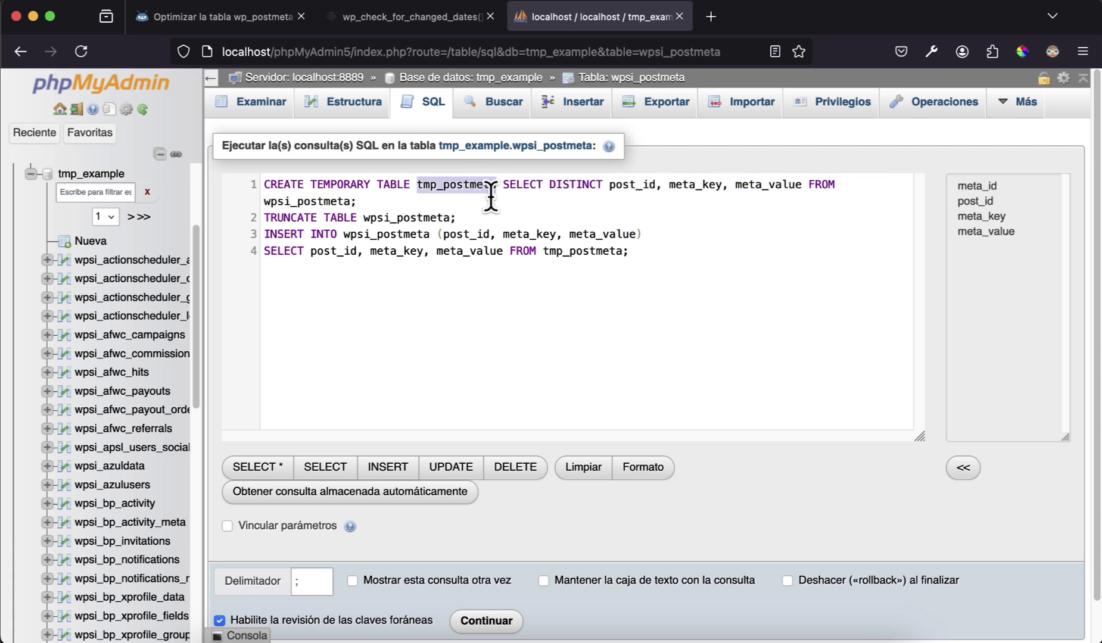
{"action": "left_click", "coordinate": [557, 188]}
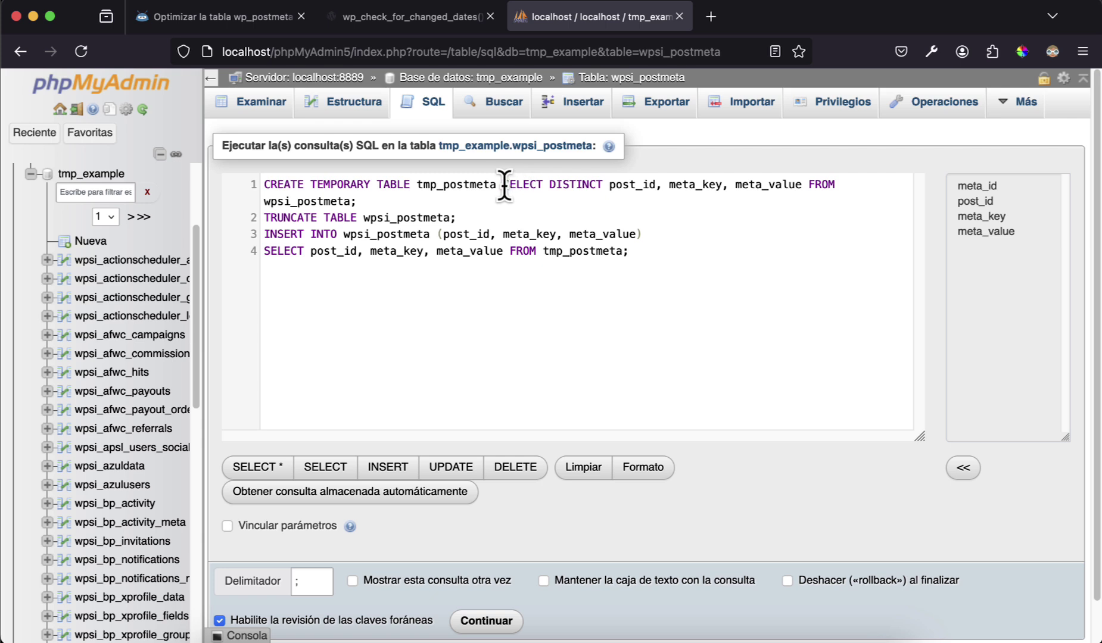
{"action": "left_click_drag", "start_coordinate": [504, 186], "coordinate": [512, 202]}
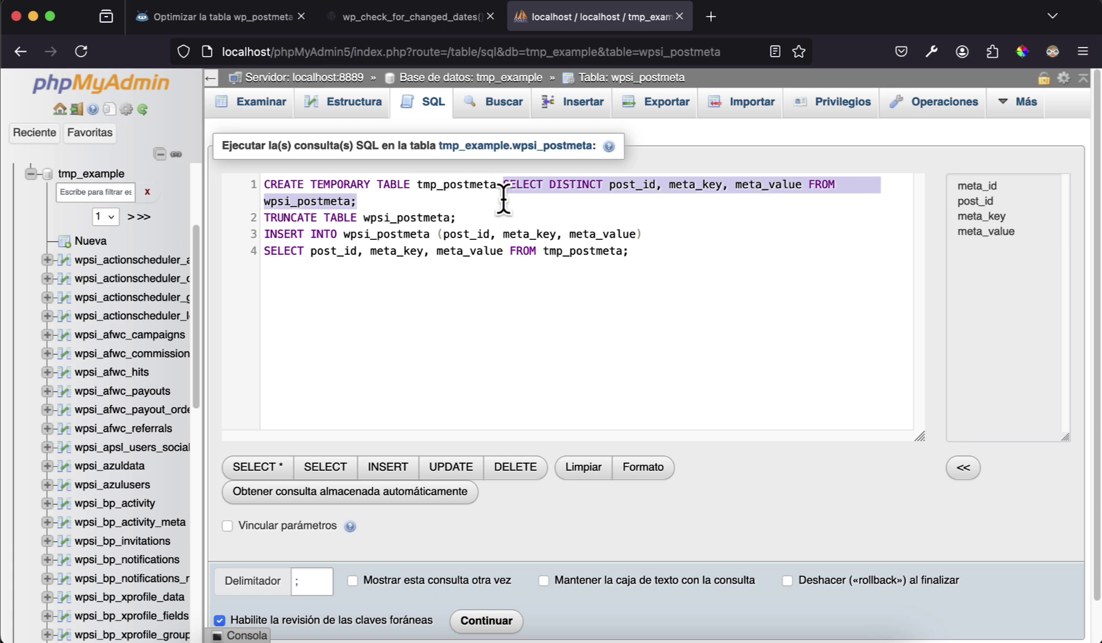
- Examine the TRUNCATE statement and the INSERT INTO wpsi_postmeta that takes its fields from tmp_postmeta
{"action": "left_click_drag", "start_coordinate": [457, 217], "coordinate": [261, 217]}
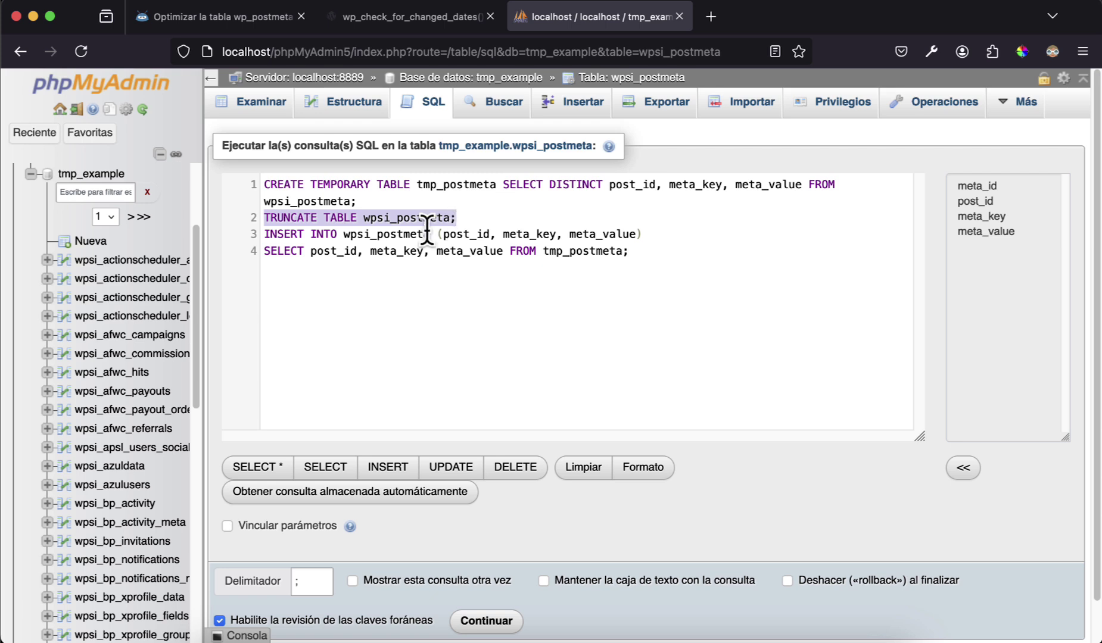
{"action": "double_click", "coordinate": [353, 237]}
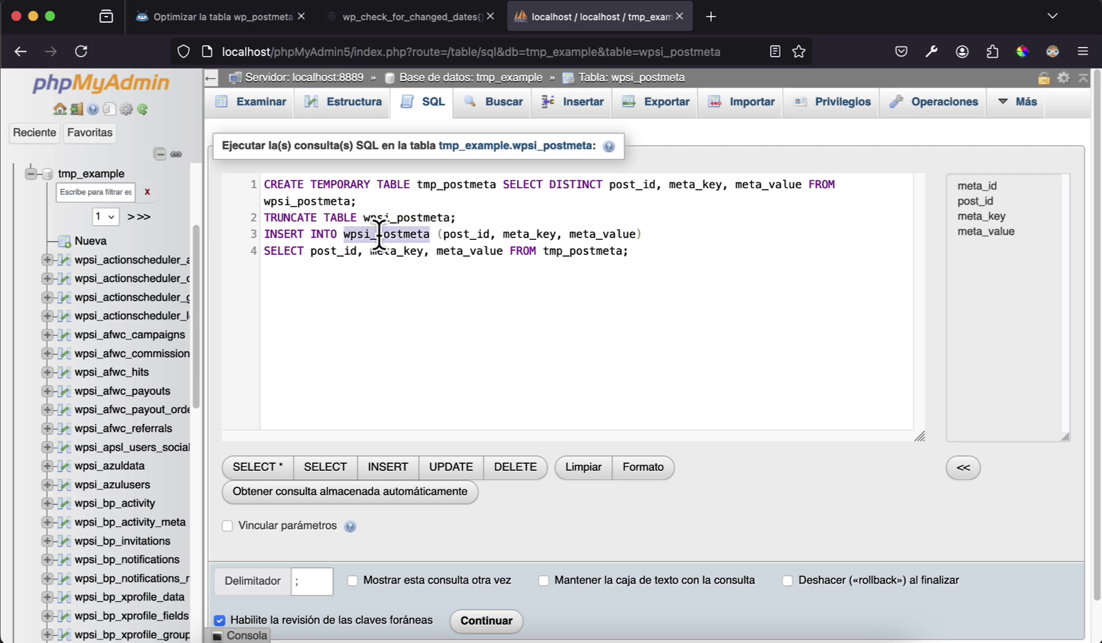
{"action": "double_click", "coordinate": [458, 234]}
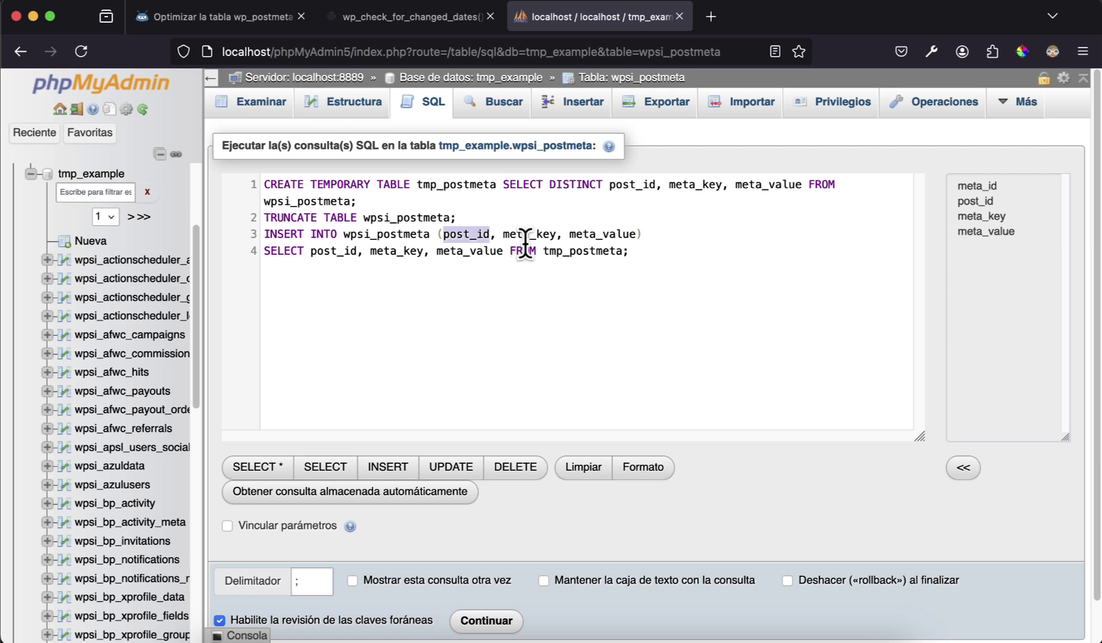
{"action": "left_click_drag", "start_coordinate": [630, 251], "coordinate": [255, 255]}
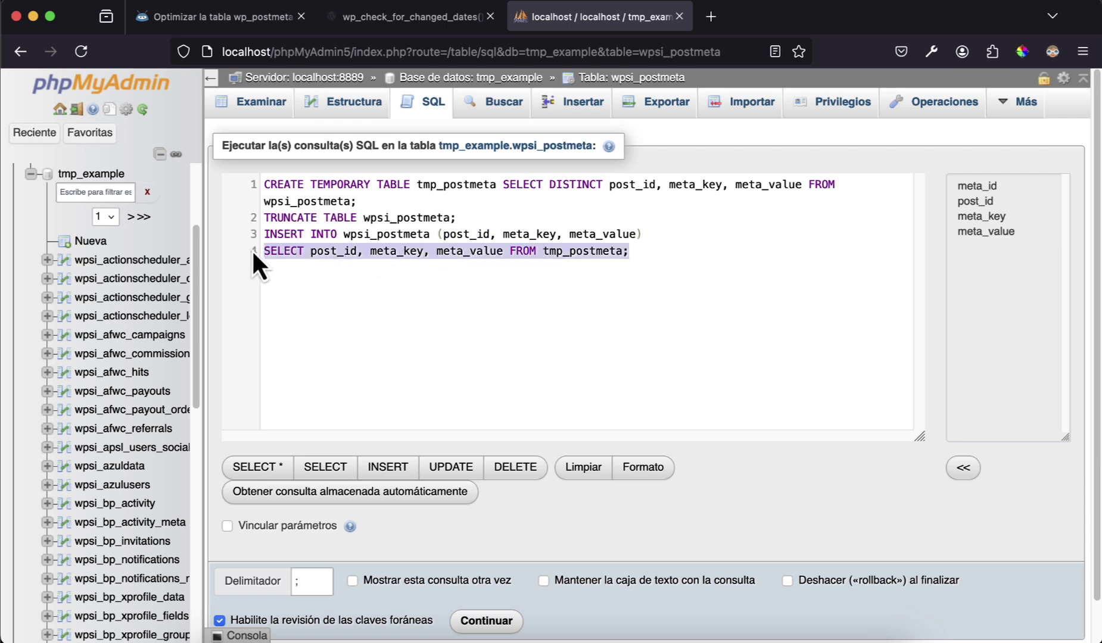
{"action": "left_click", "coordinate": [486, 313]}
{"action": "double_click", "coordinate": [572, 250]}
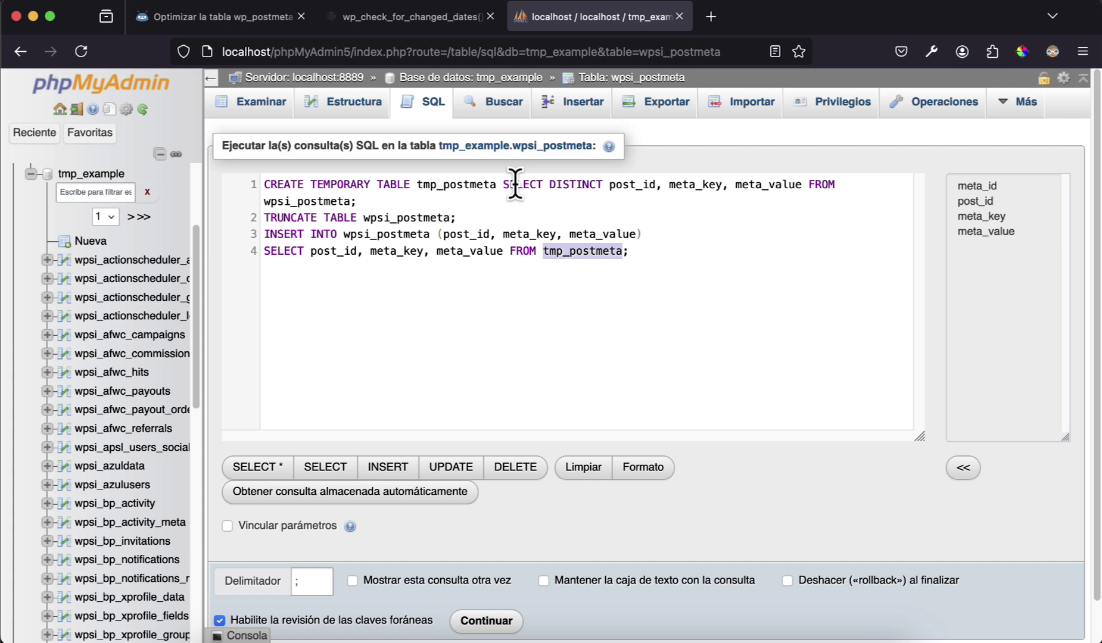
{"action": "left_click", "coordinate": [683, 276]}
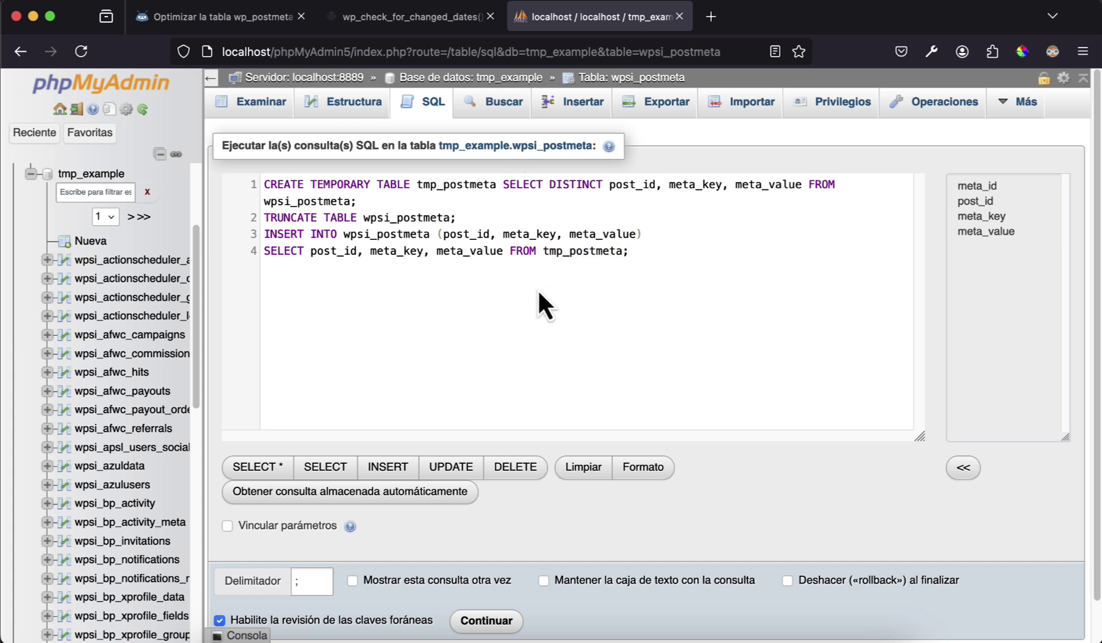
- Review the complete set of queries as one batch, from creating the temporary table to the final INSERT, and the execution options
{"action": "left_click_drag", "start_coordinate": [655, 257], "coordinate": [260, 195]}
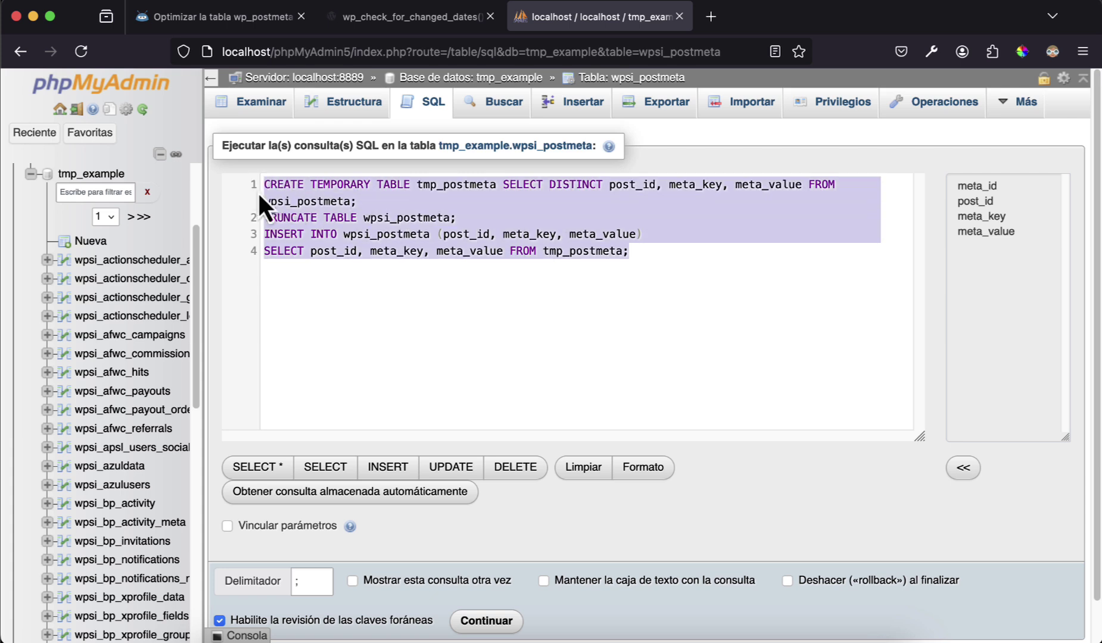
{"action": "left_click", "coordinate": [573, 317]}
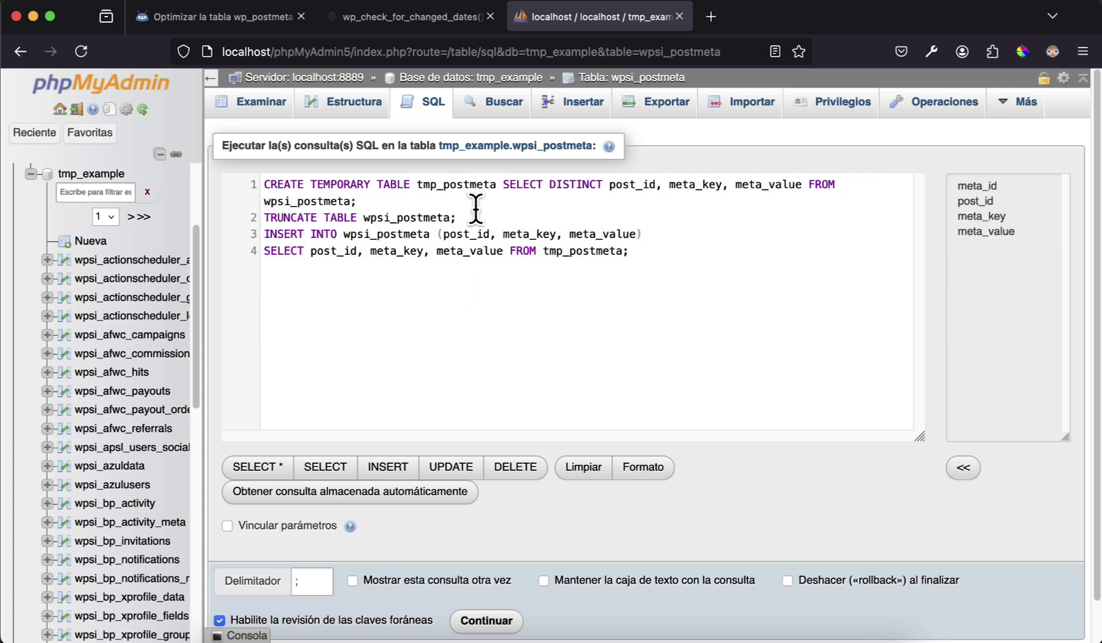
{"action": "left_click_drag", "start_coordinate": [468, 214], "coordinate": [254, 183]}
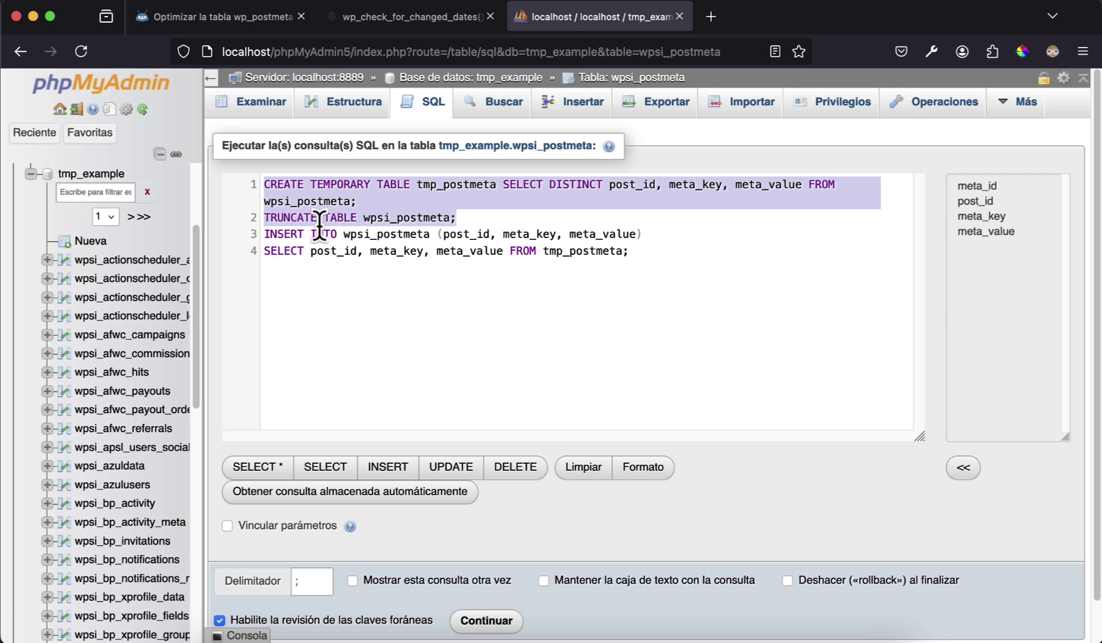
{"action": "left_click", "coordinate": [448, 290]}
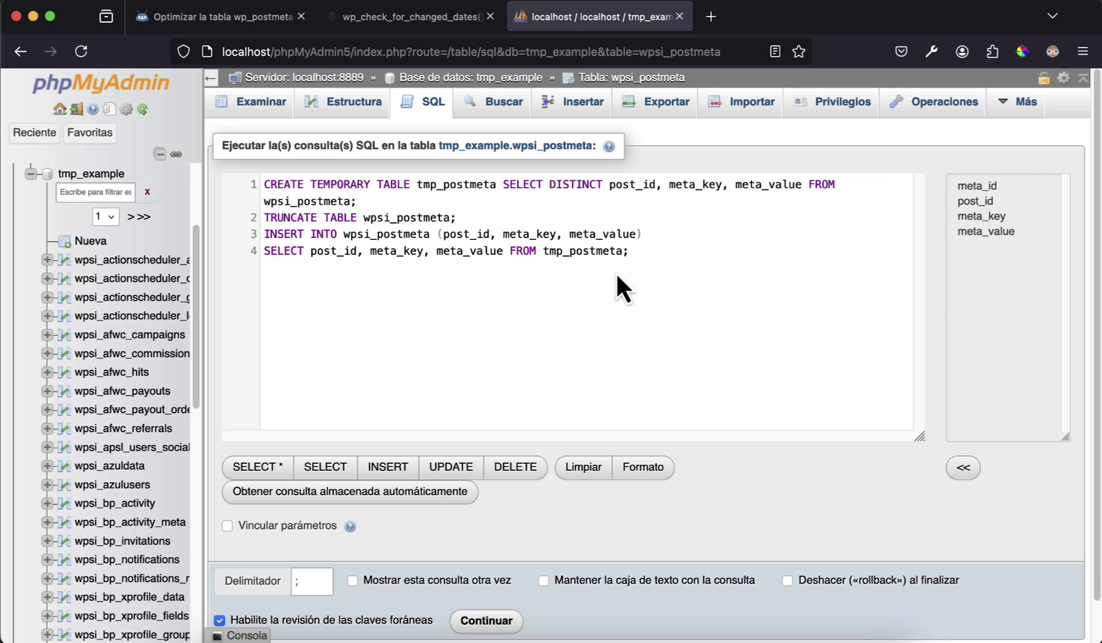
{"action": "left_click_drag", "start_coordinate": [616, 274], "coordinate": [221, 178]}
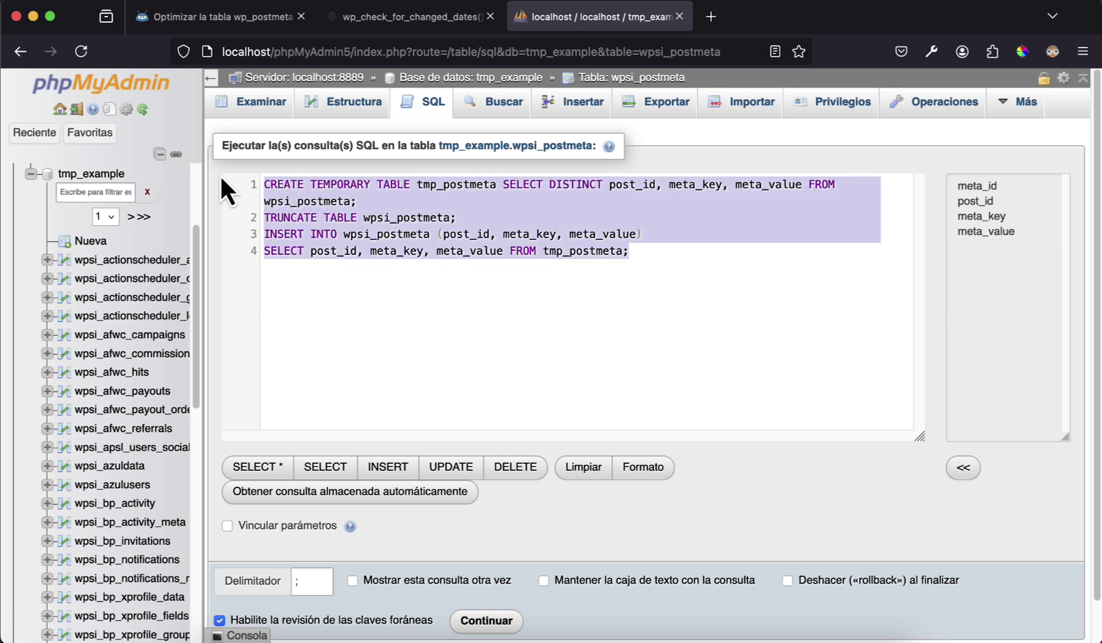
{"action": "left_click", "coordinate": [495, 313]}
{"action": "scroll", "coordinate": [495, 312], "scroll_direction": "down", "scroll_amount": 2}
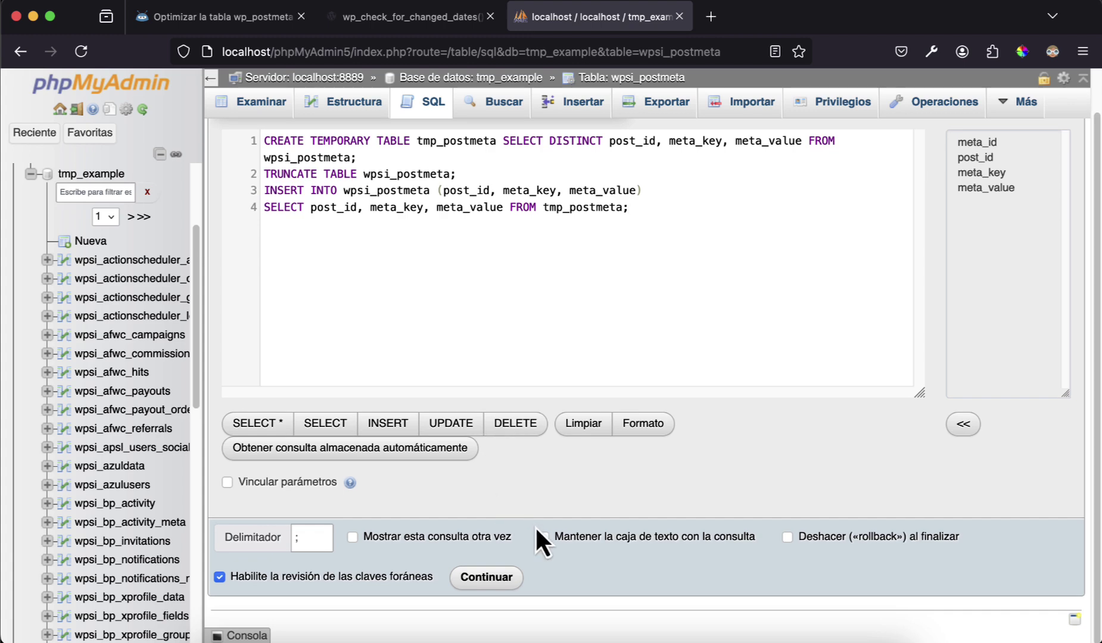
- Execute the query batch that copies distinct records into tmp_postmeta, truncates wpsi_postmeta and reinserts the data
{"action": "left_click", "coordinate": [507, 577]}
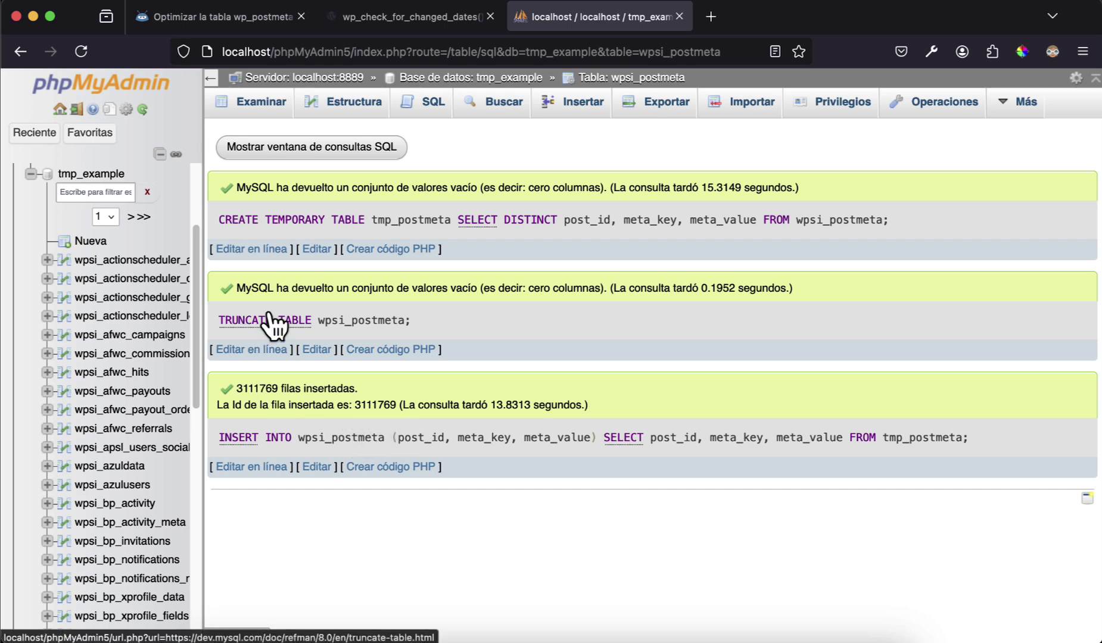
- List the tmp_example tables by size, largest first, and check the row count and size of wpsi_postmeta
{"action": "left_click", "coordinate": [269, 111]}
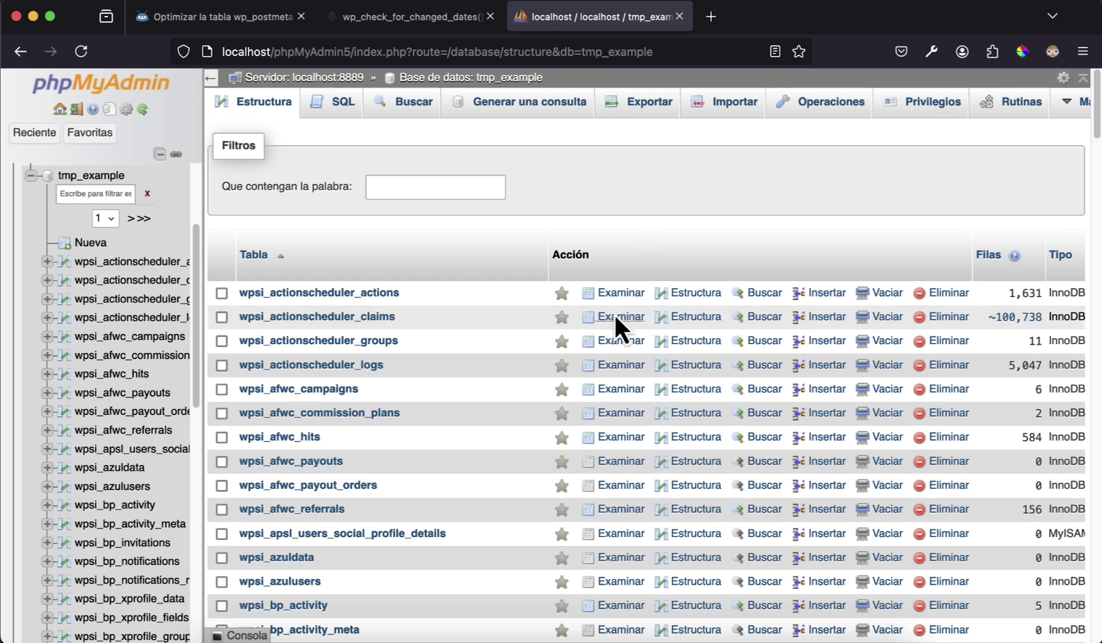
{"action": "scroll", "coordinate": [608, 327], "scroll_direction": "right", "scroll_amount": 5}
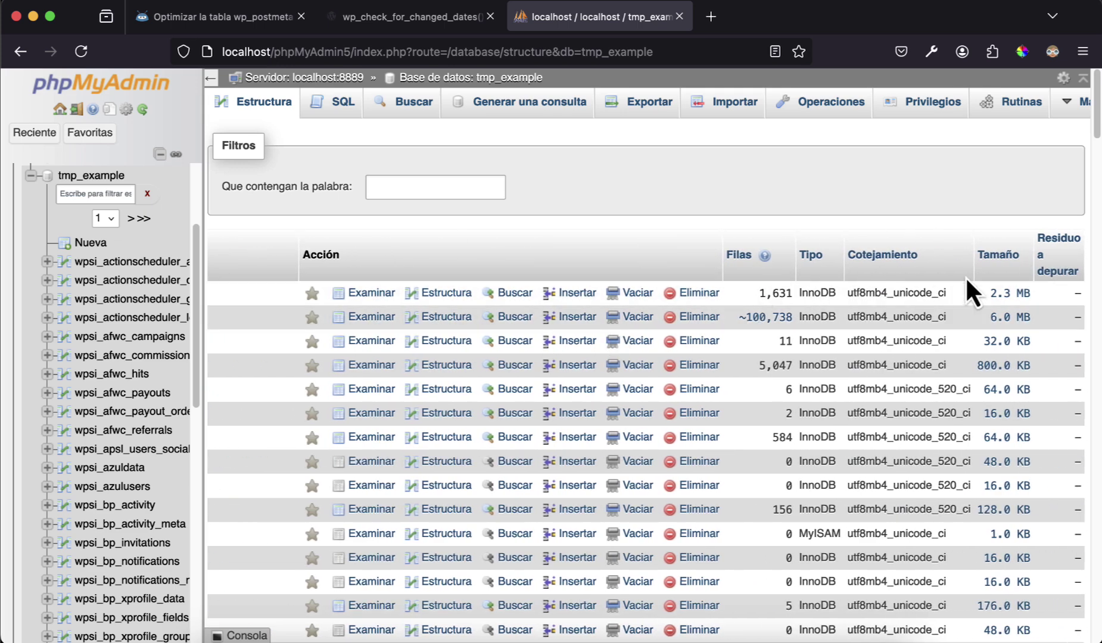
{"action": "left_click", "coordinate": [1006, 271]}
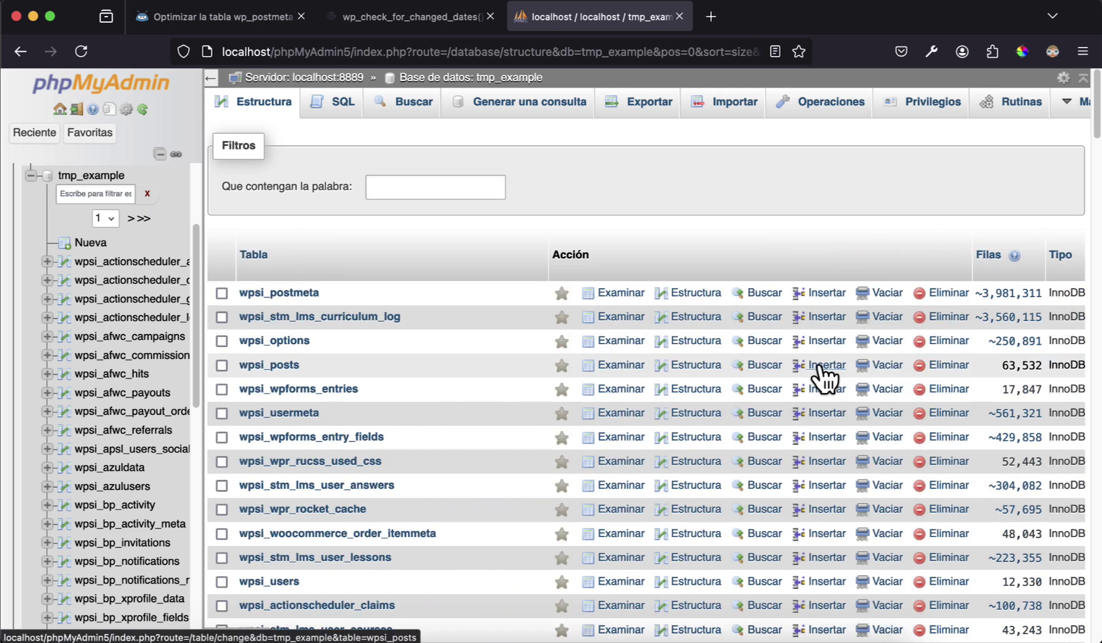
{"action": "scroll", "coordinate": [810, 374], "scroll_direction": "right", "scroll_amount": 3}
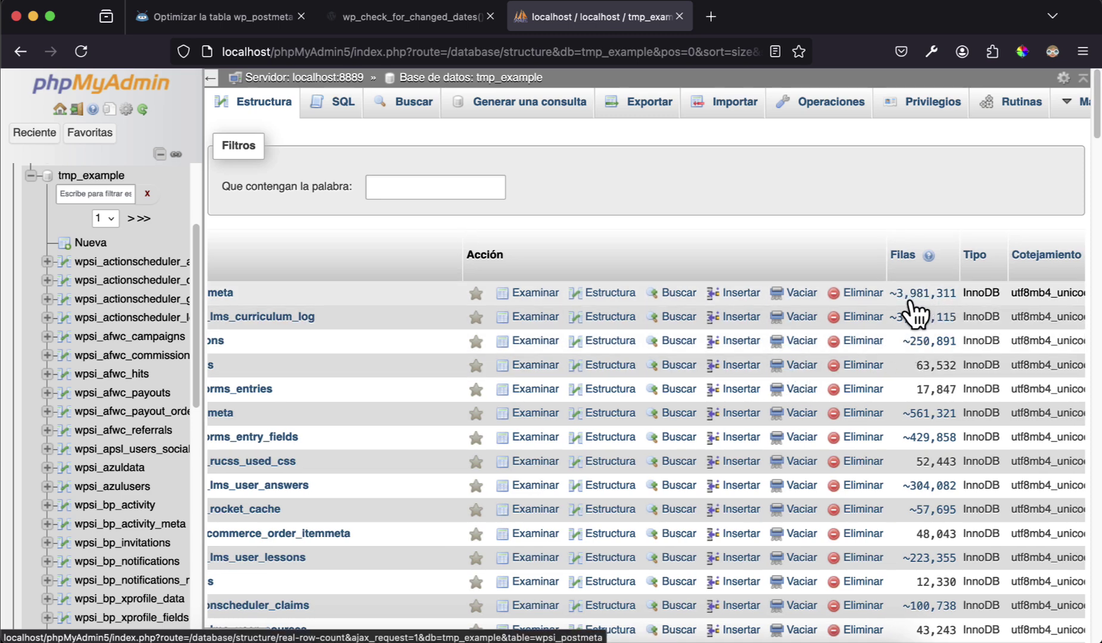
{"action": "scroll", "coordinate": [911, 305], "scroll_direction": "right", "scroll_amount": 5}
{"action": "scroll", "coordinate": [910, 302], "scroll_direction": "left", "scroll_amount": 8}
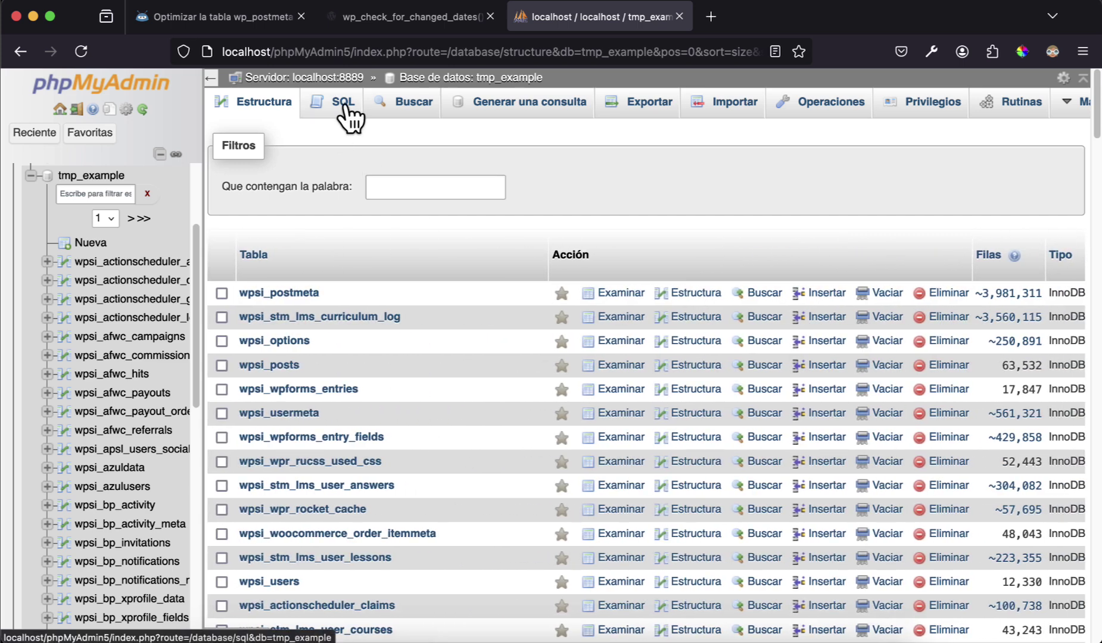
- Write the SQL query SELECT * FROM wpsi_postmeta; for the tmp_example database
{"action": "left_click", "coordinate": [346, 107]}
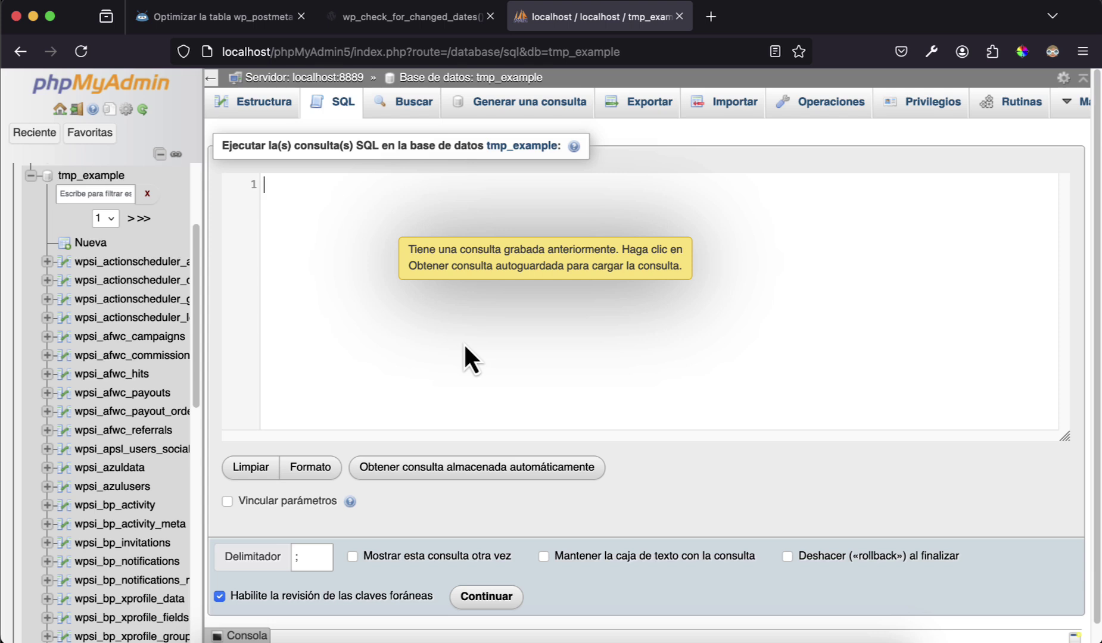
{"action": "type", "text": "SELECT"}
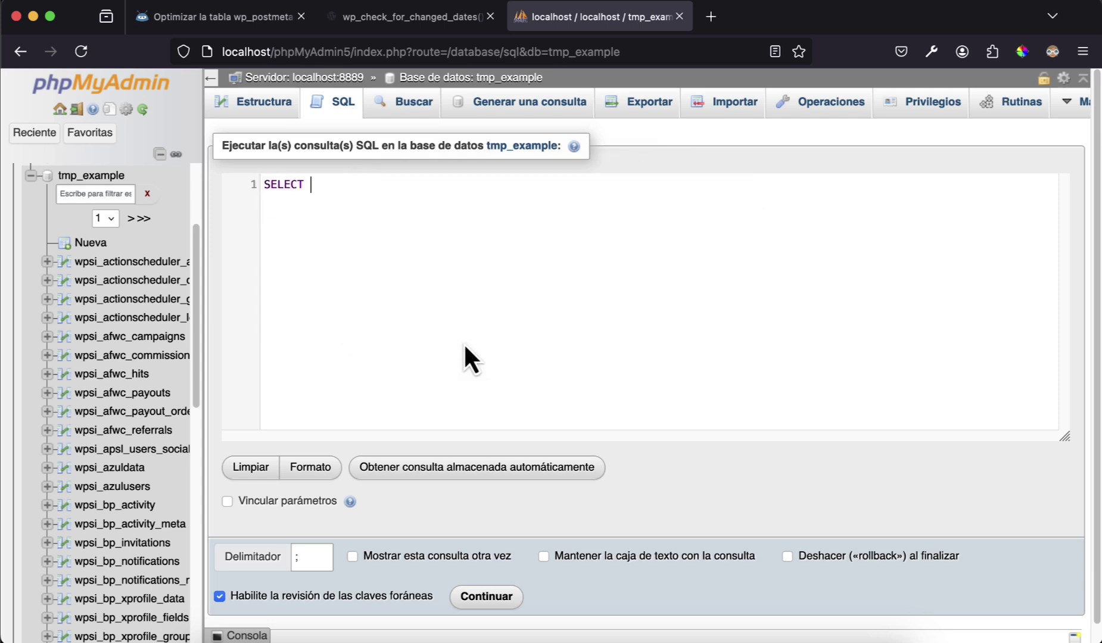
{"action": "type", "text": " * FRIO"}
{"action": "key", "text": "BackSpace"}
{"action": "key", "text": "BackSpace"}
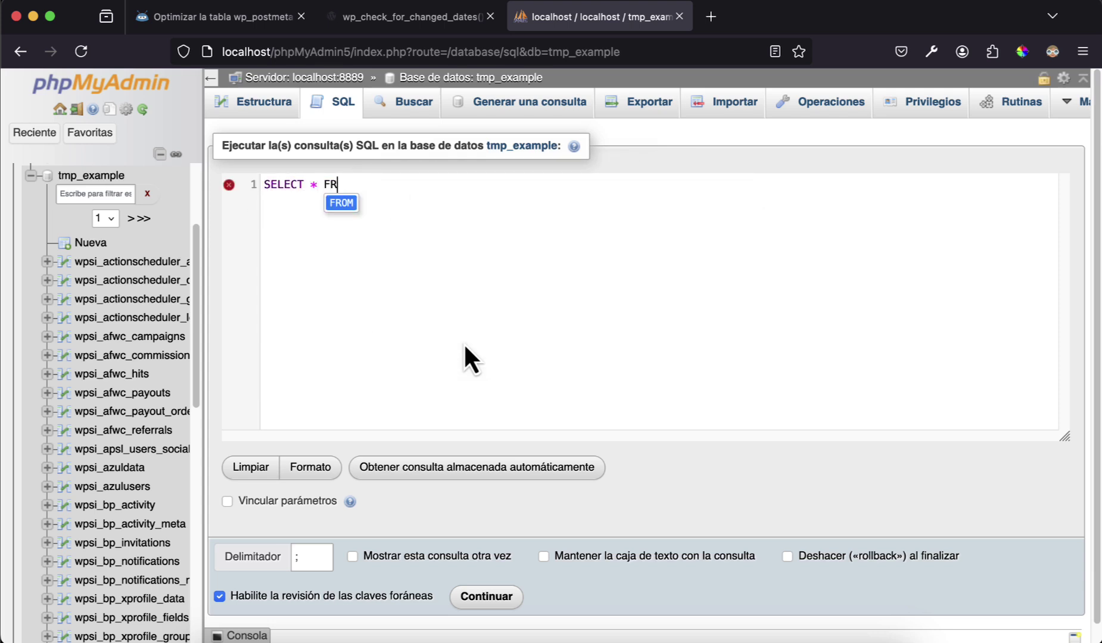
{"action": "type", "text": "IO"}
{"action": "key", "text": "BackSpace"}
{"action": "key", "text": "BackSpace"}
{"action": "type", "text": "OM "}
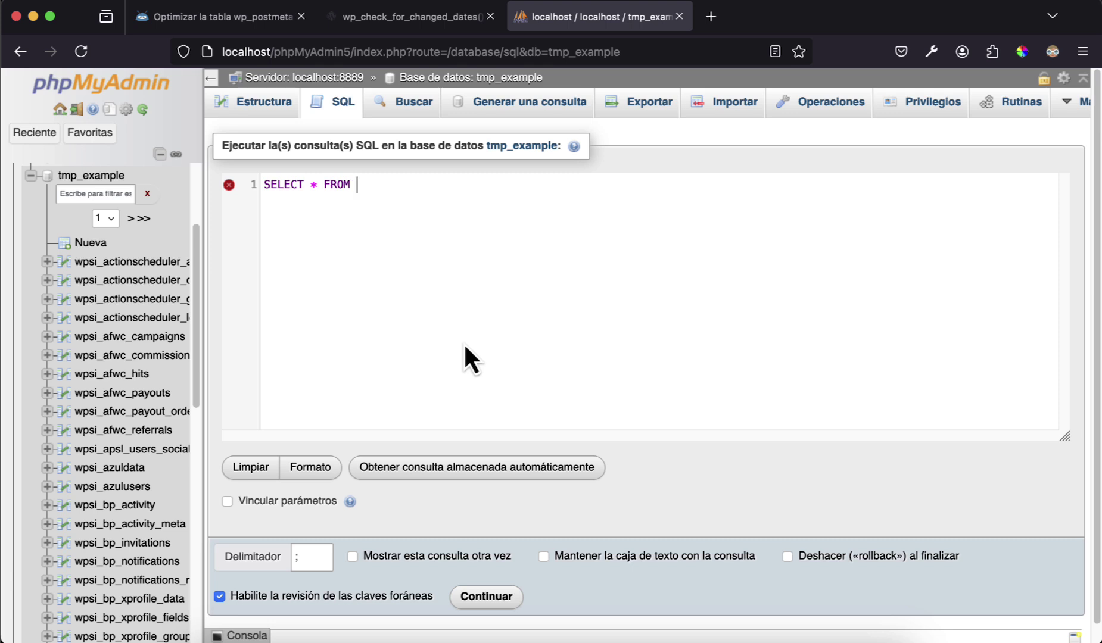
{"action": "type", "text": "wpsi"}
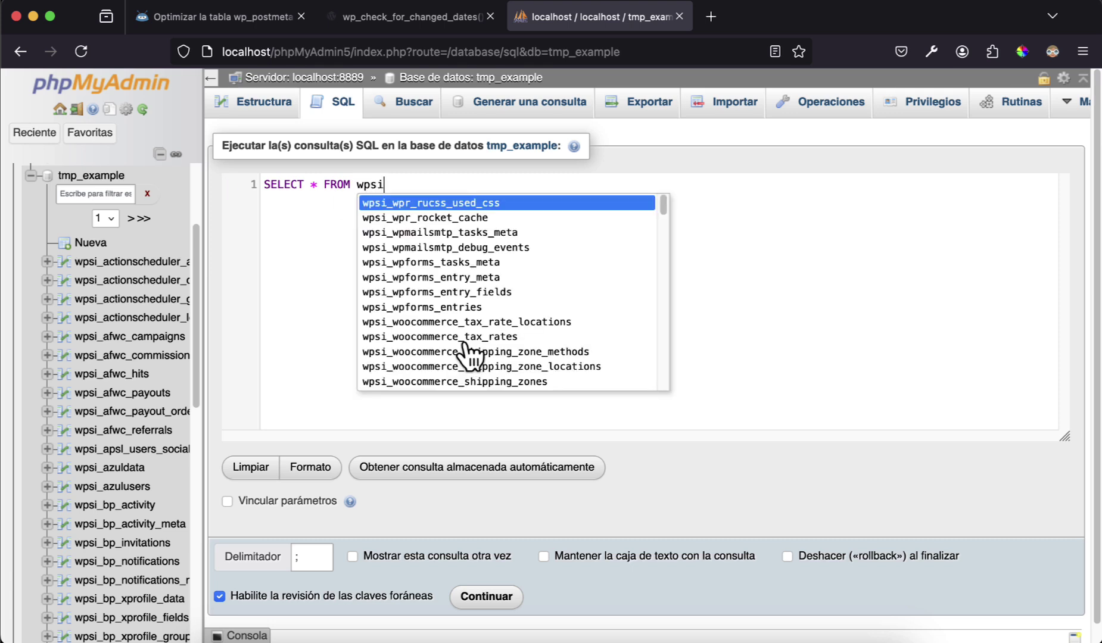
{"action": "type", "text": "_pos"}
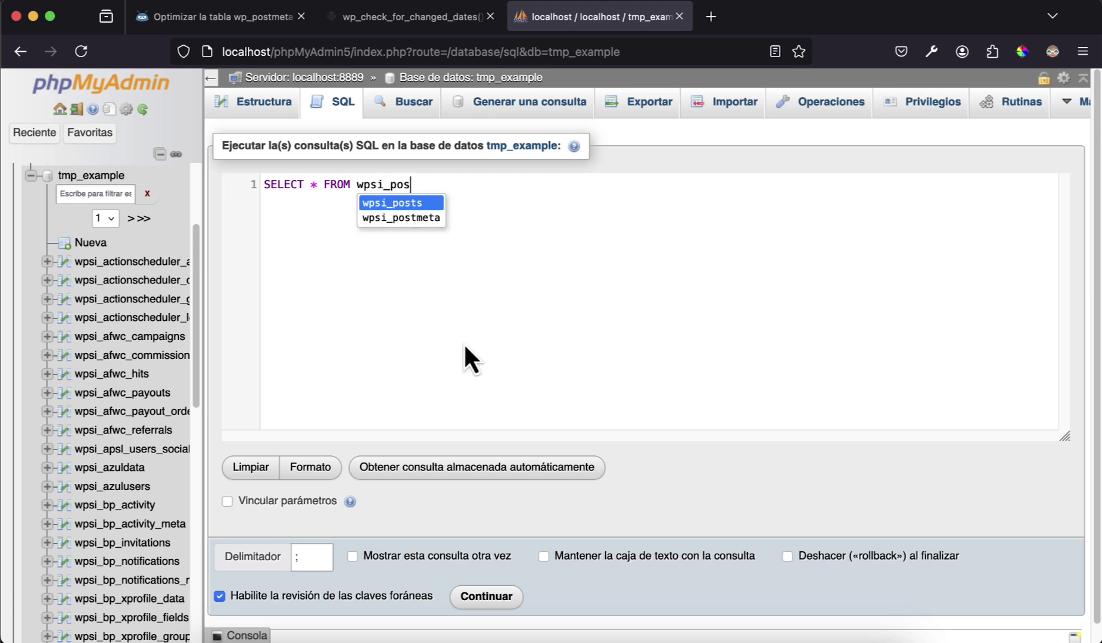
{"action": "key", "text": "Down"}
{"action": "key", "text": "Return"}
{"action": "type", "text": ";"}
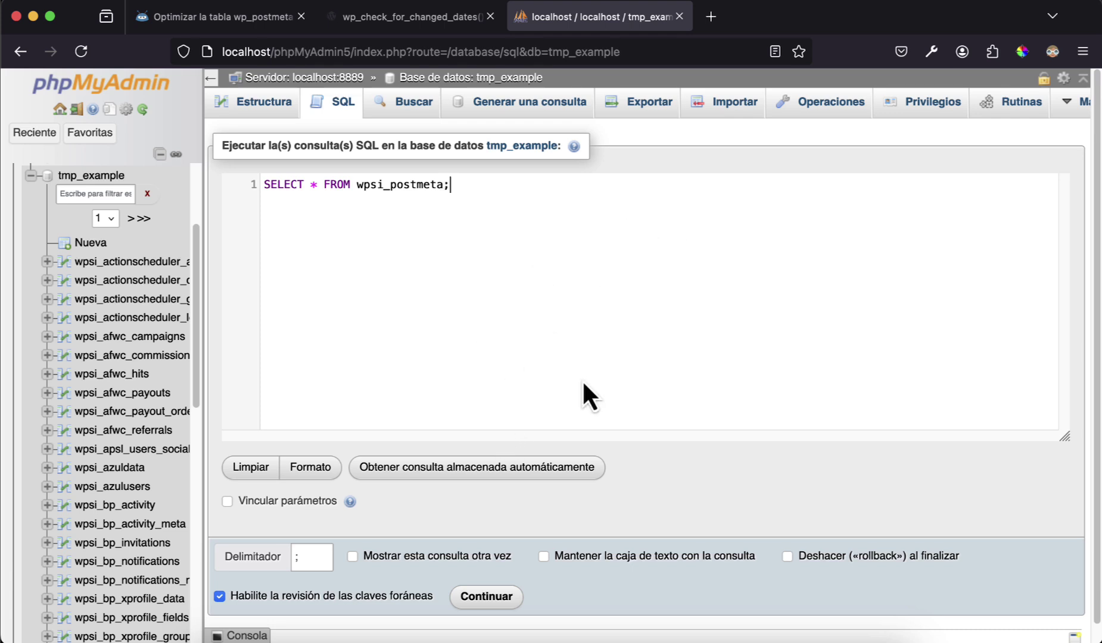
- Change the query to SELECT COUNT(*) FROM wpsi_postmeta; and run it with the query text box kept
{"action": "scroll", "coordinate": [584, 384], "scroll_direction": "down", "scroll_amount": 1}
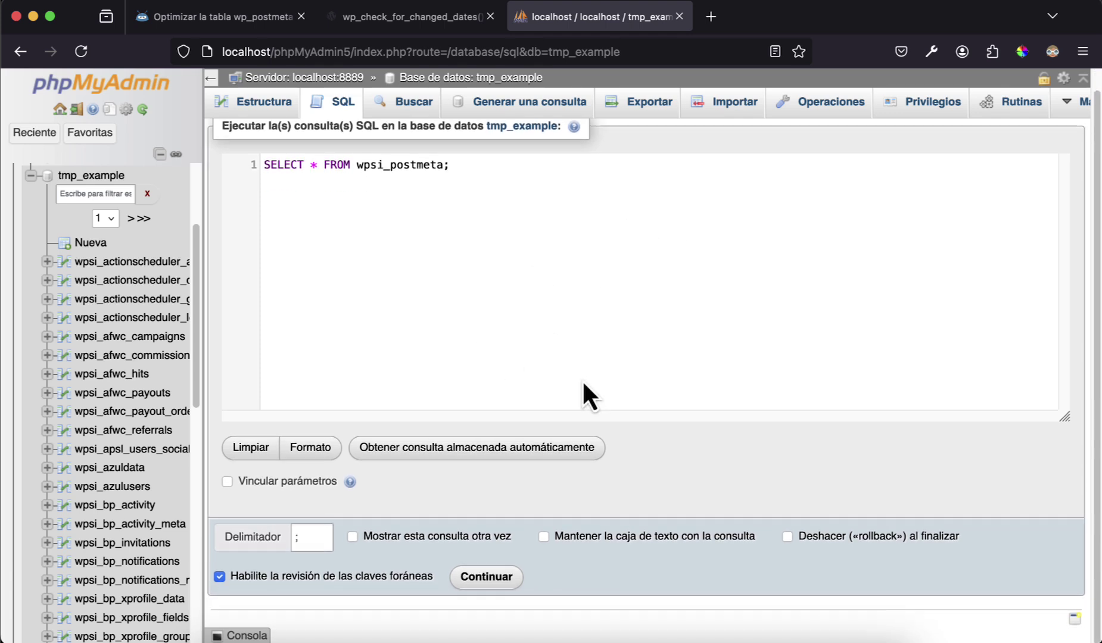
{"action": "left_click", "coordinate": [307, 157]}
{"action": "type", "text": "COUNT("}
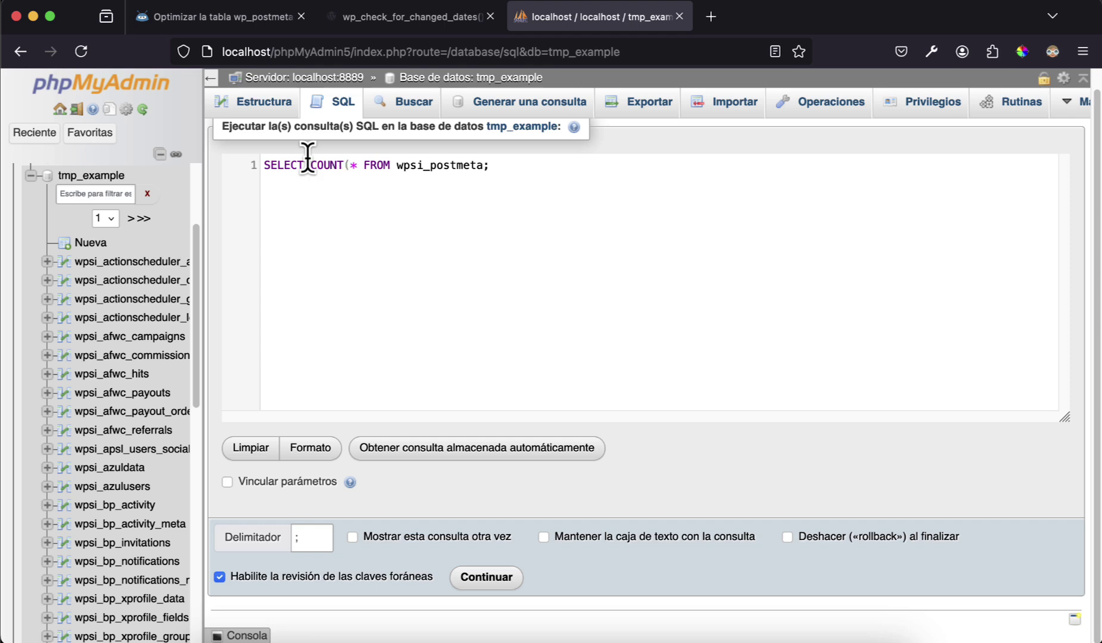
{"action": "key", "text": "Right"}
{"action": "type", "text": ")"}
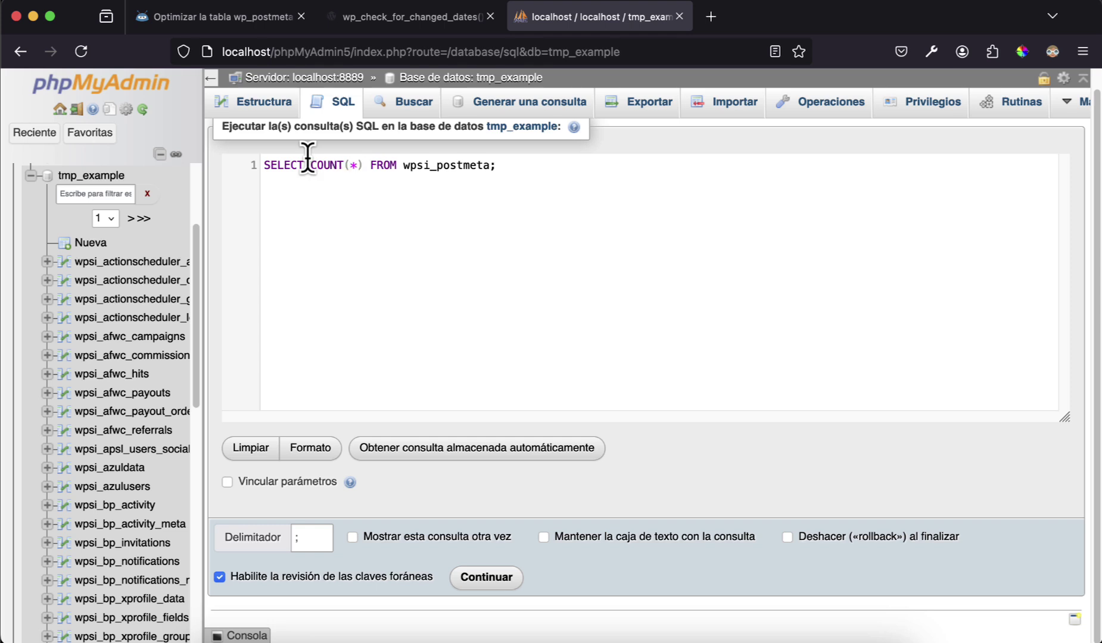
{"action": "left_click", "coordinate": [544, 538]}
{"action": "left_click", "coordinate": [493, 579]}
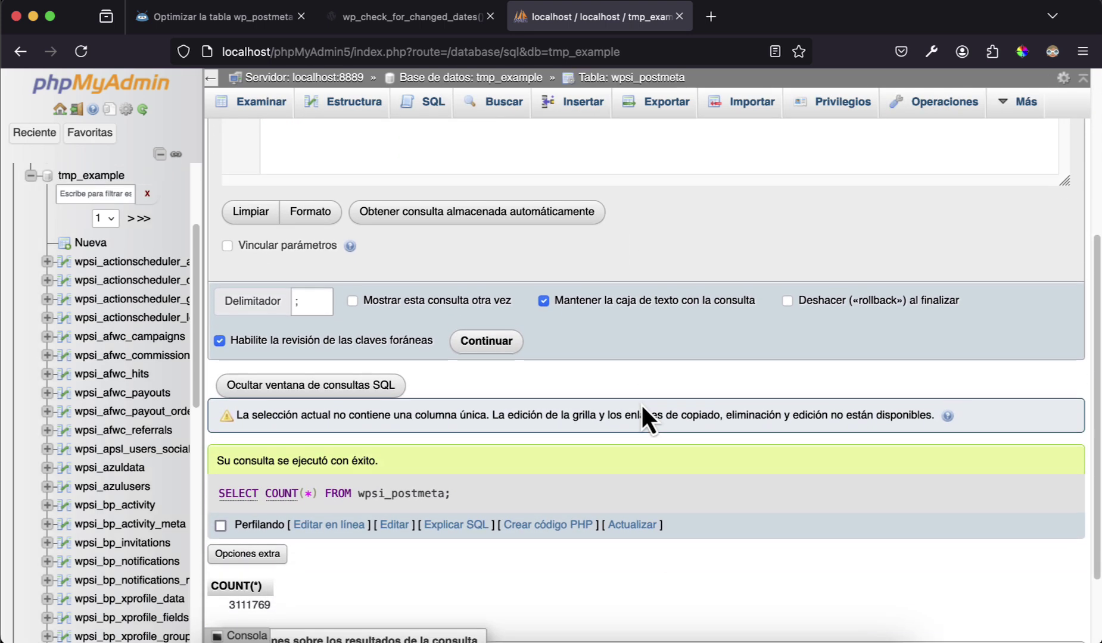
- Review the COUNT(*) result and compare it with the exact wpsi_postmeta row count in the tmp_example table list
{"action": "scroll", "coordinate": [642, 409], "scroll_direction": "down", "scroll_amount": 3}
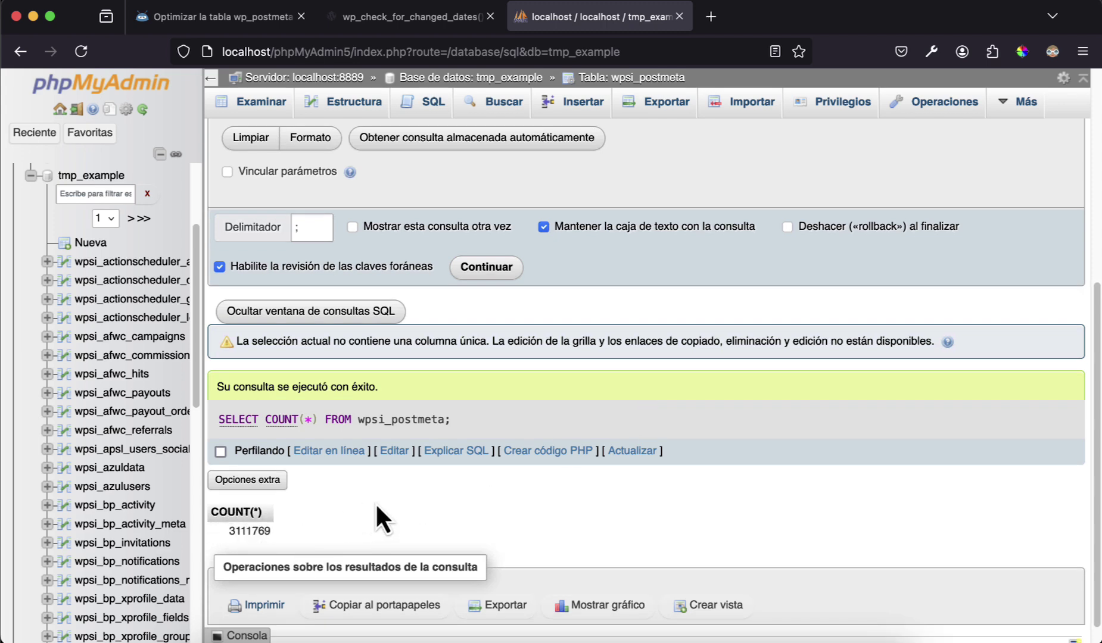
{"action": "scroll", "coordinate": [377, 506], "scroll_direction": "up", "scroll_amount": 1}
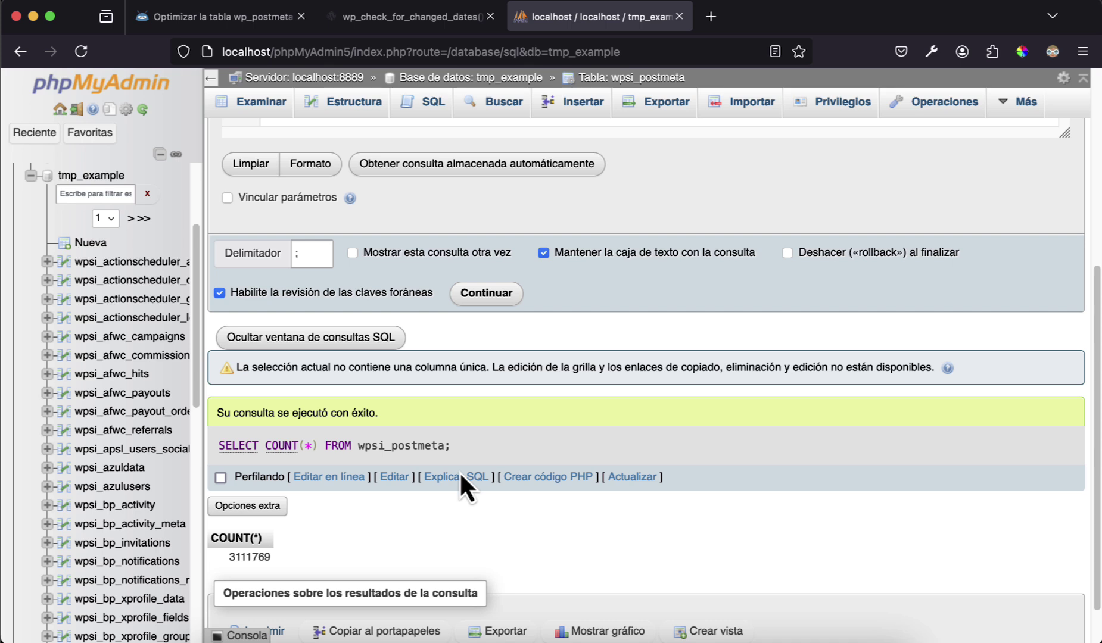
{"action": "scroll", "coordinate": [460, 475], "scroll_direction": "up", "scroll_amount": 4}
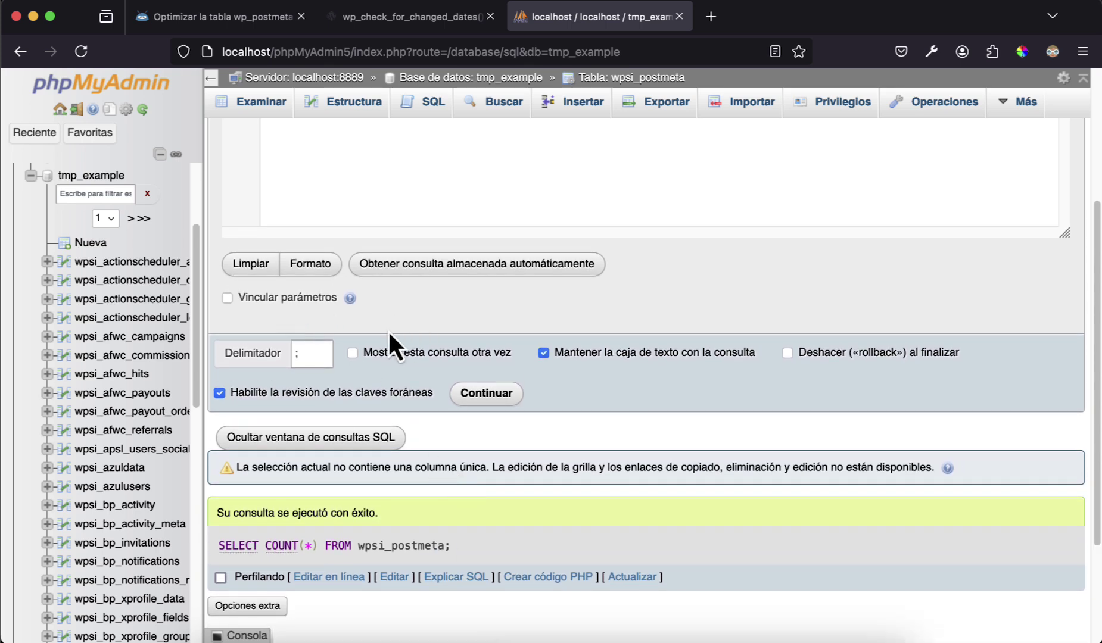
{"action": "scroll", "coordinate": [602, 302], "scroll_direction": "up", "scroll_amount": 8}
{"action": "left_click", "coordinate": [361, 186]}
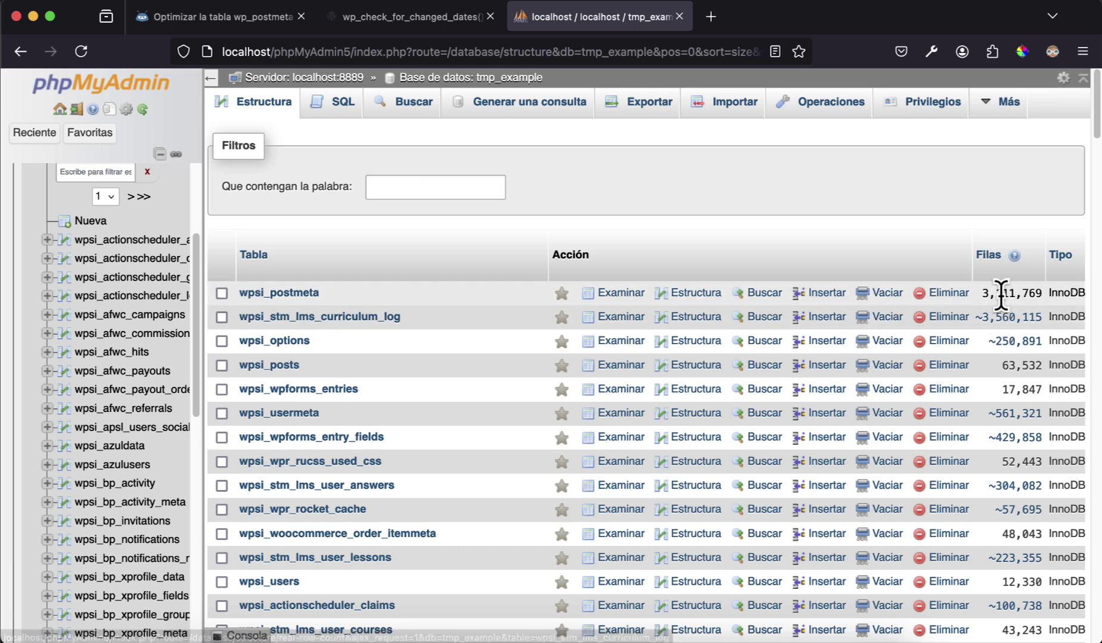
{"action": "left_click_drag", "start_coordinate": [980, 293], "coordinate": [1050, 297]}
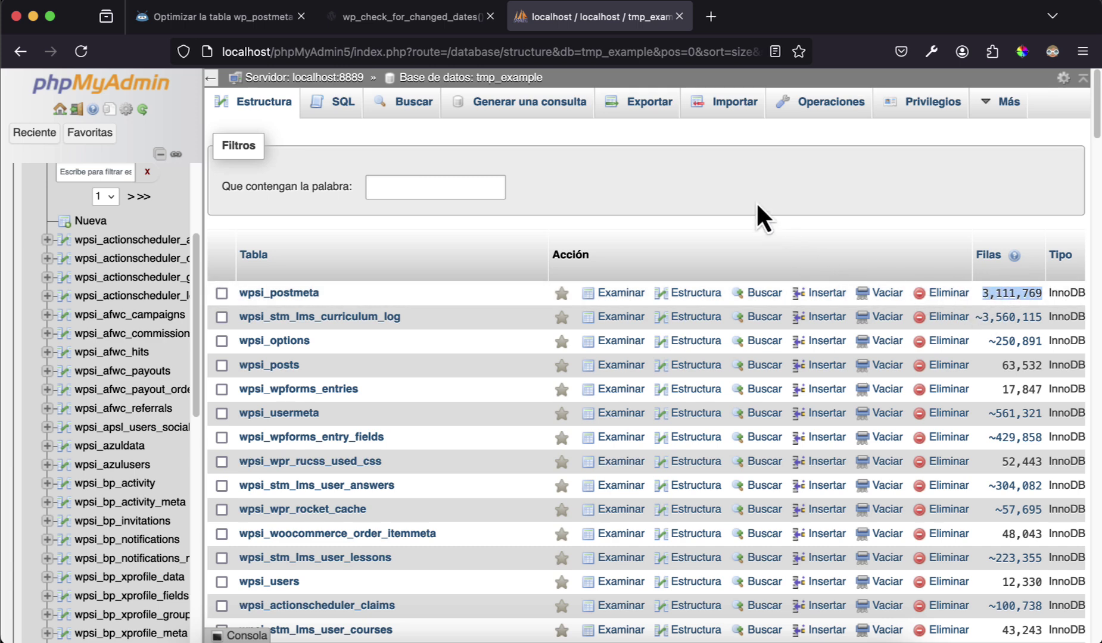
- Return to the wp_postmeta optimization article and look back over it from the record deletion section to its introduction
{"action": "left_click", "coordinate": [252, 24]}
{"action": "scroll", "coordinate": [417, 275], "scroll_direction": "up", "scroll_amount": 15}
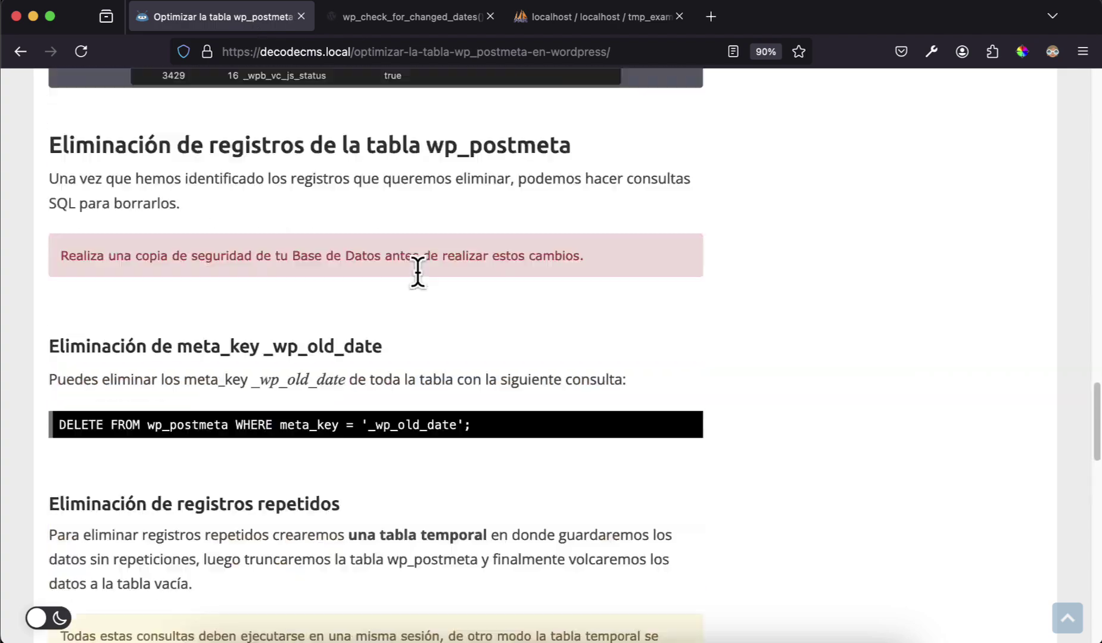
{"action": "scroll", "coordinate": [419, 278], "scroll_direction": "up", "scroll_amount": 10}
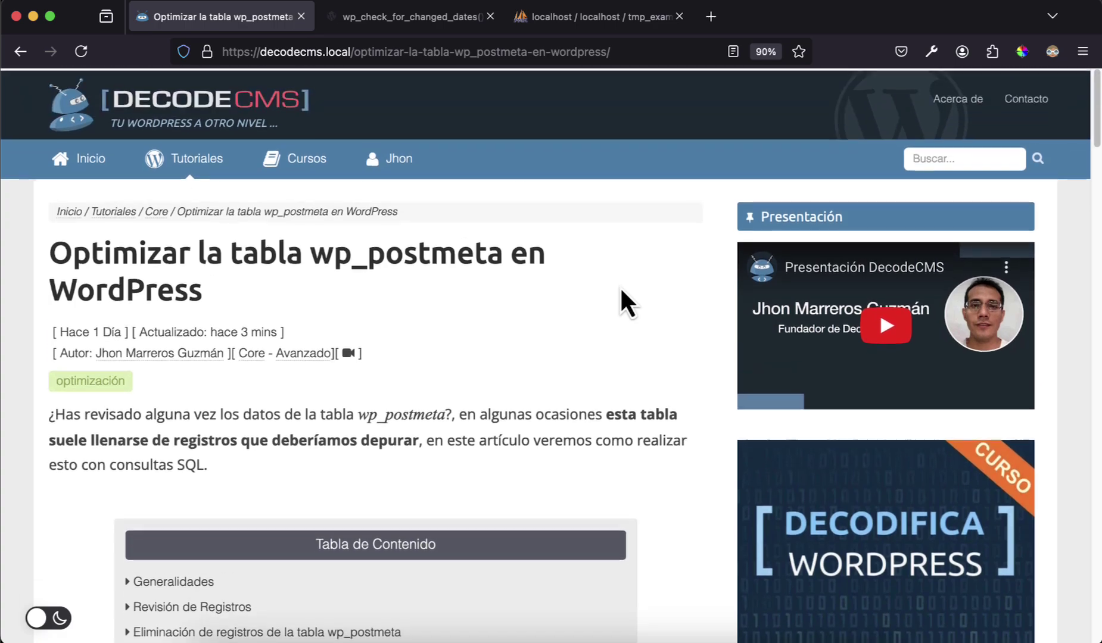
{"action": "scroll", "coordinate": [621, 290], "scroll_direction": "down", "scroll_amount": 1}
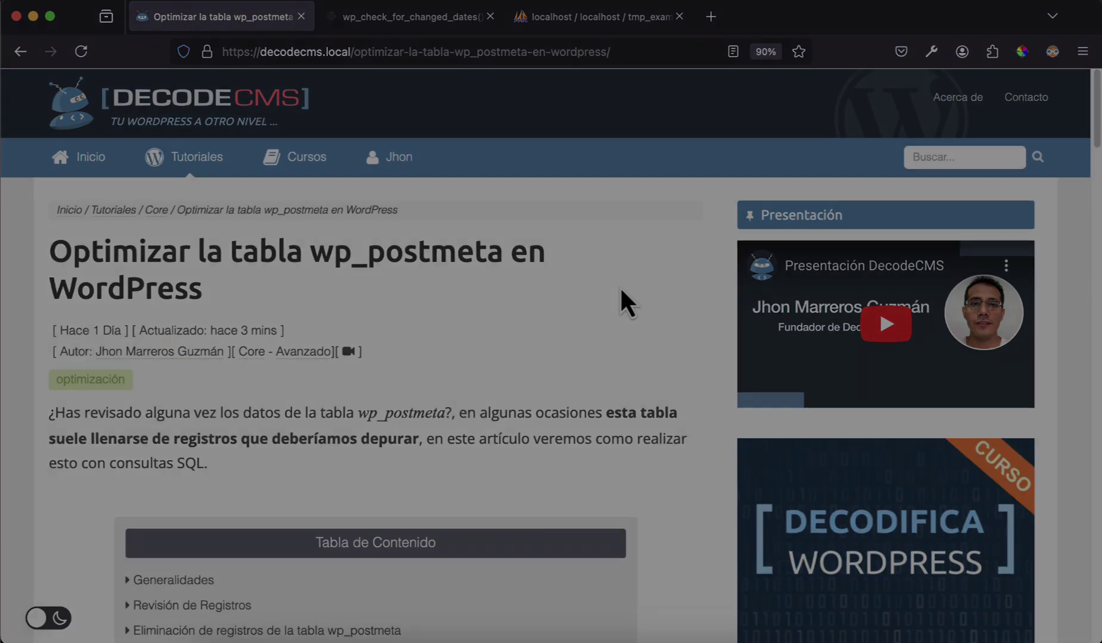